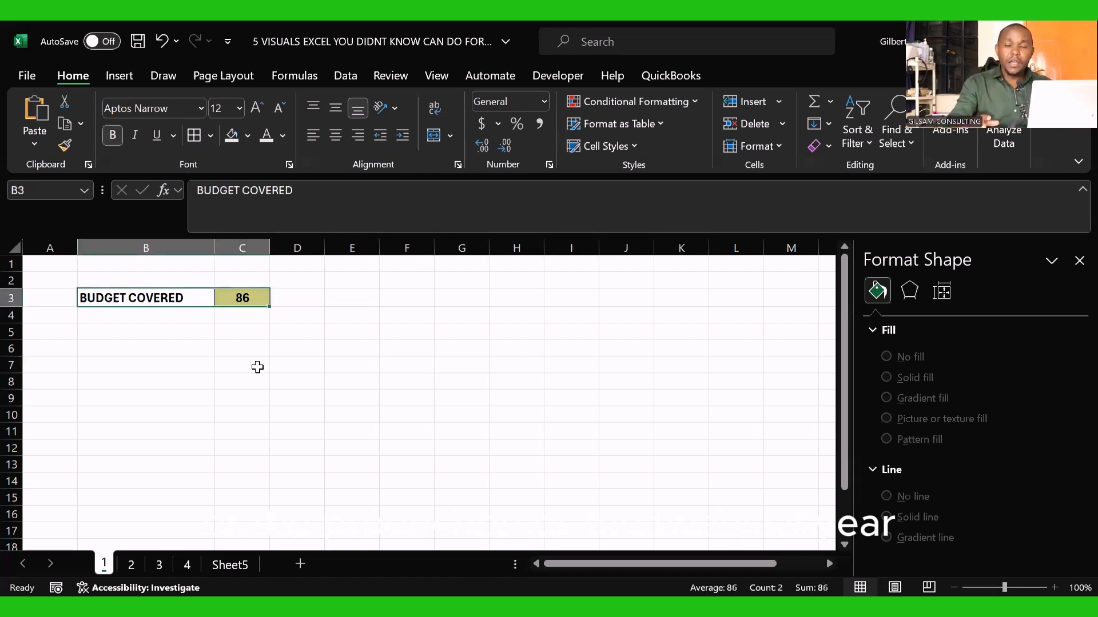
Step: Enter the formula =SEQUENCE(10,10) in cell E3 to generate a 10-by-10 number grid
click(258, 367)
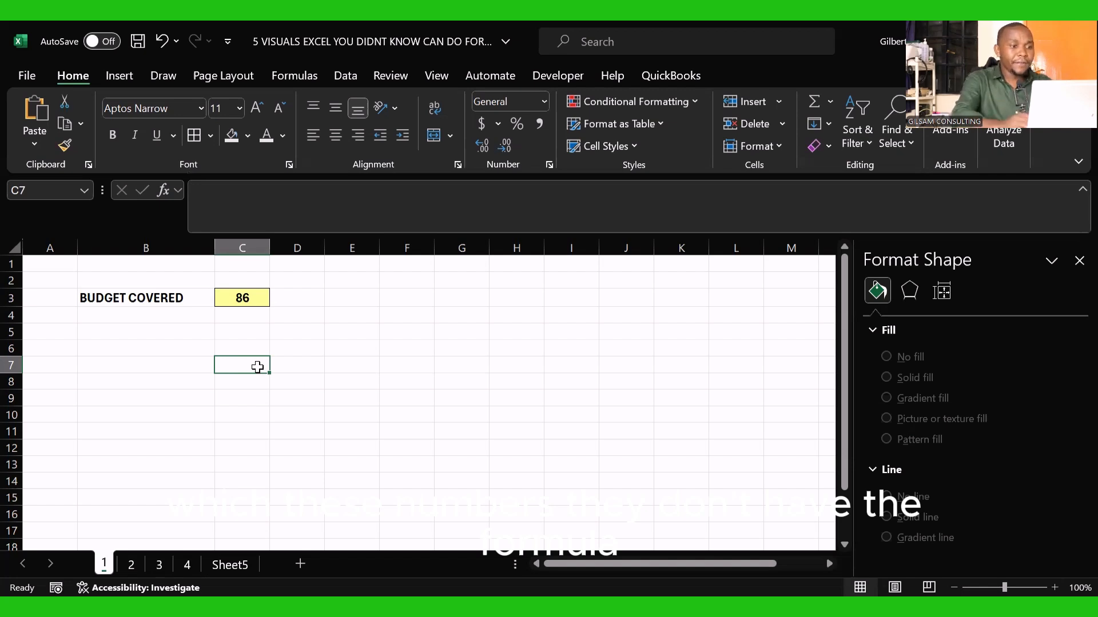
click(238, 294)
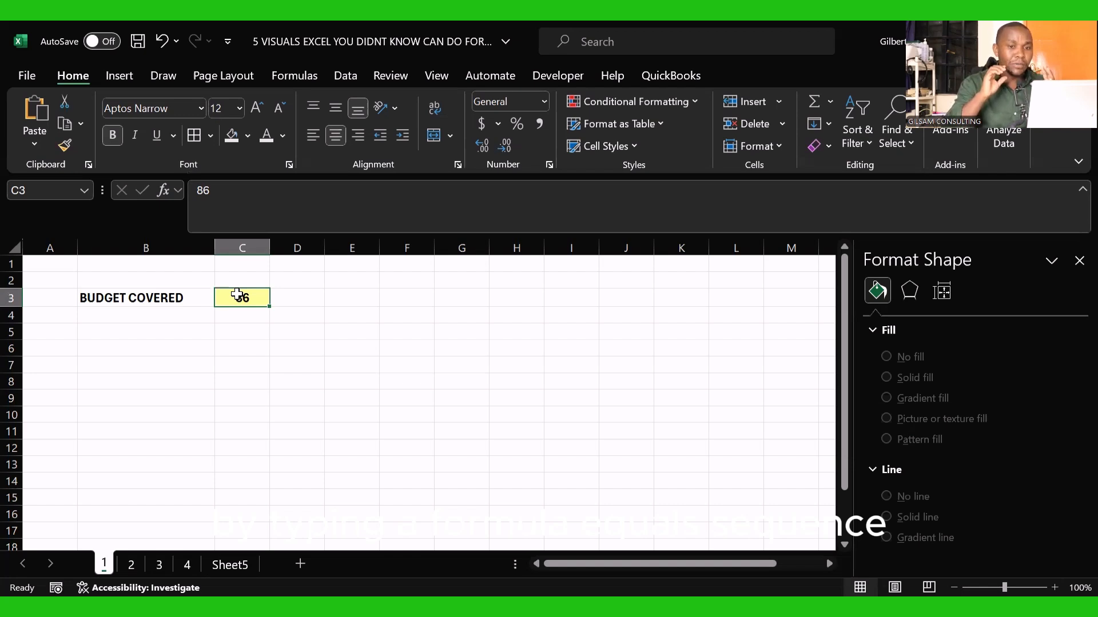
click(338, 302)
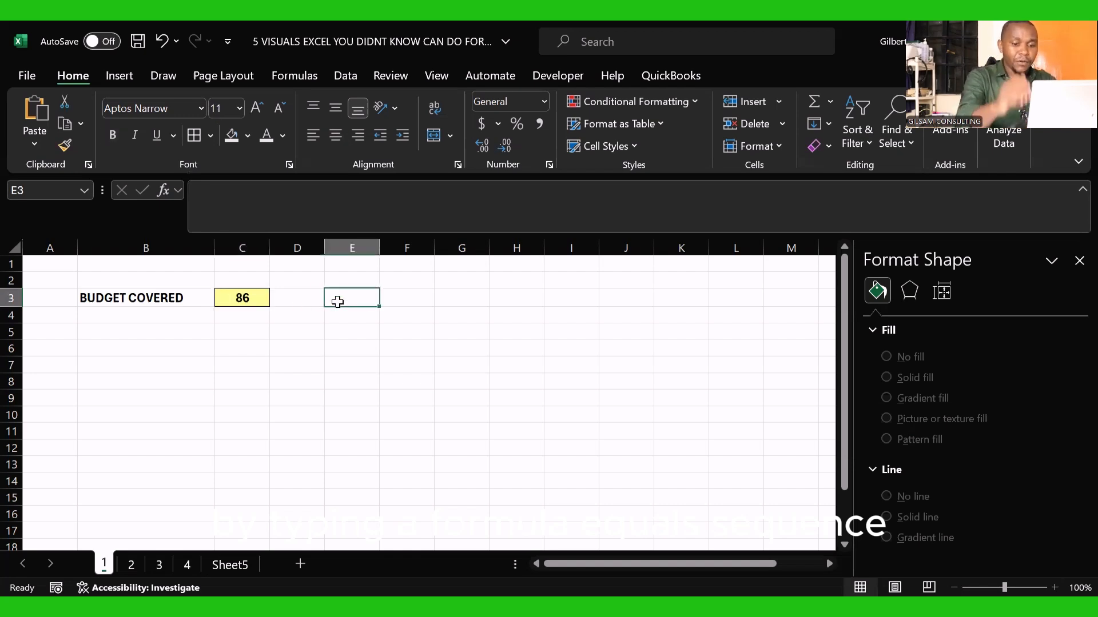
text(=)
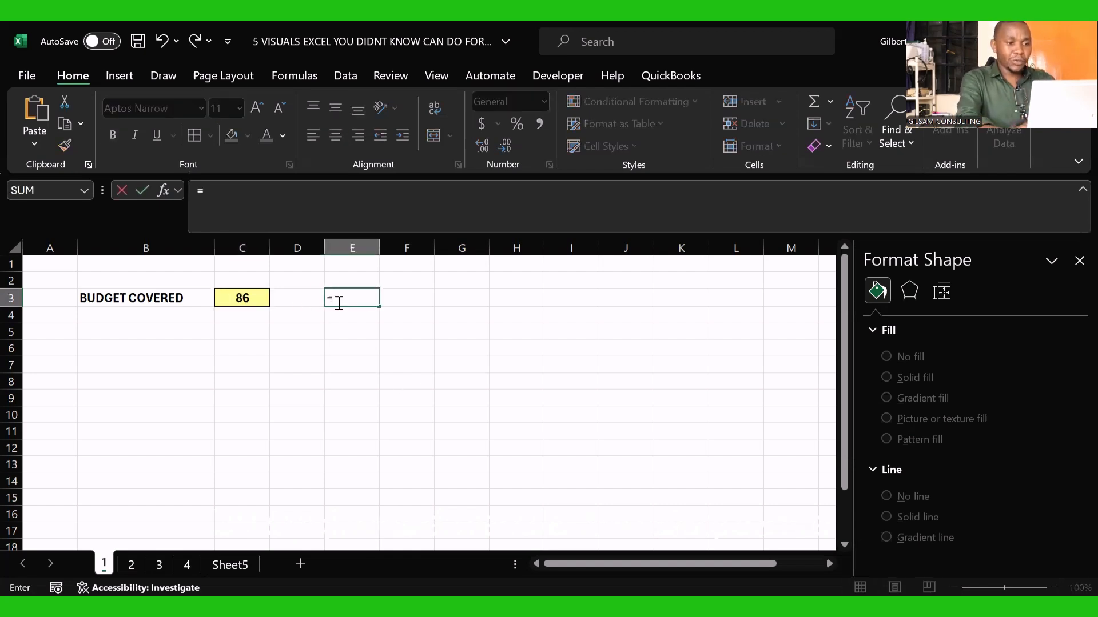
text(se)
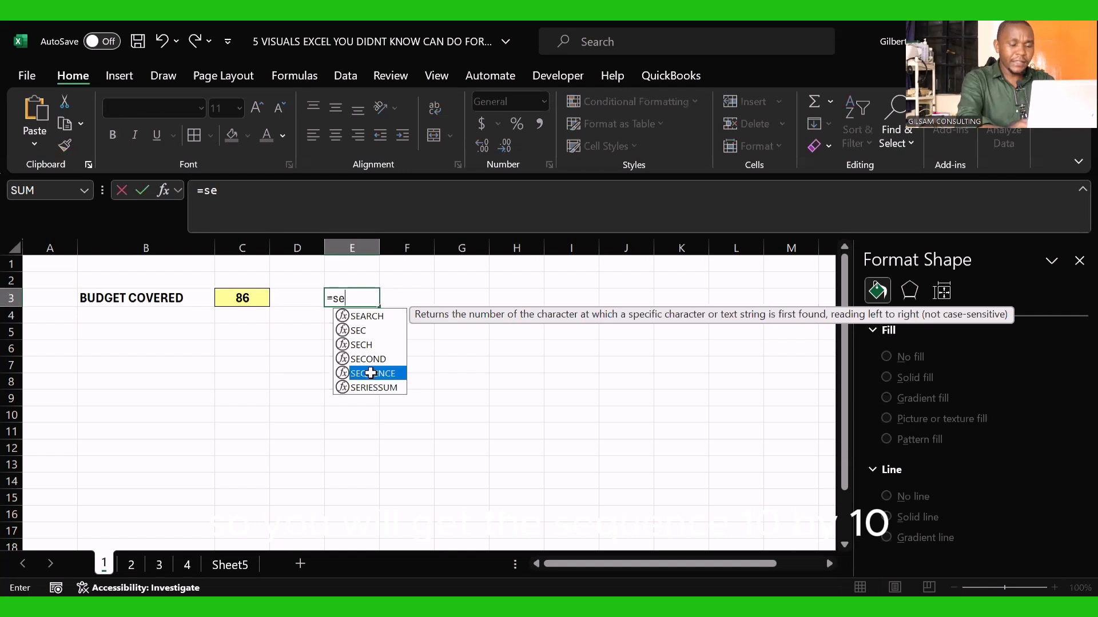
double_click(370, 373)
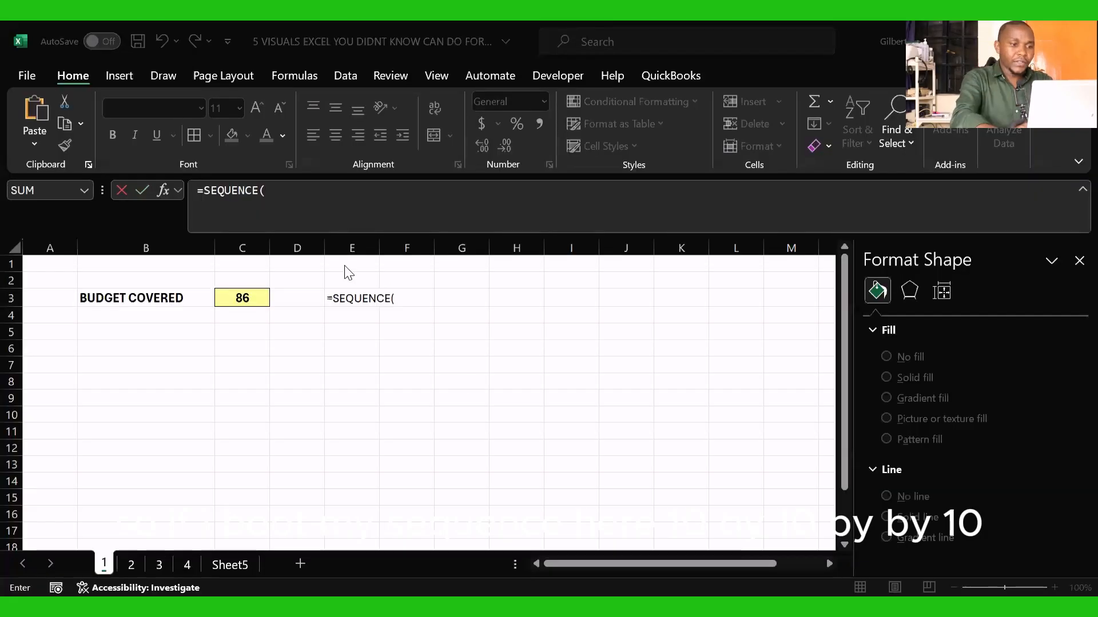
click(272, 192)
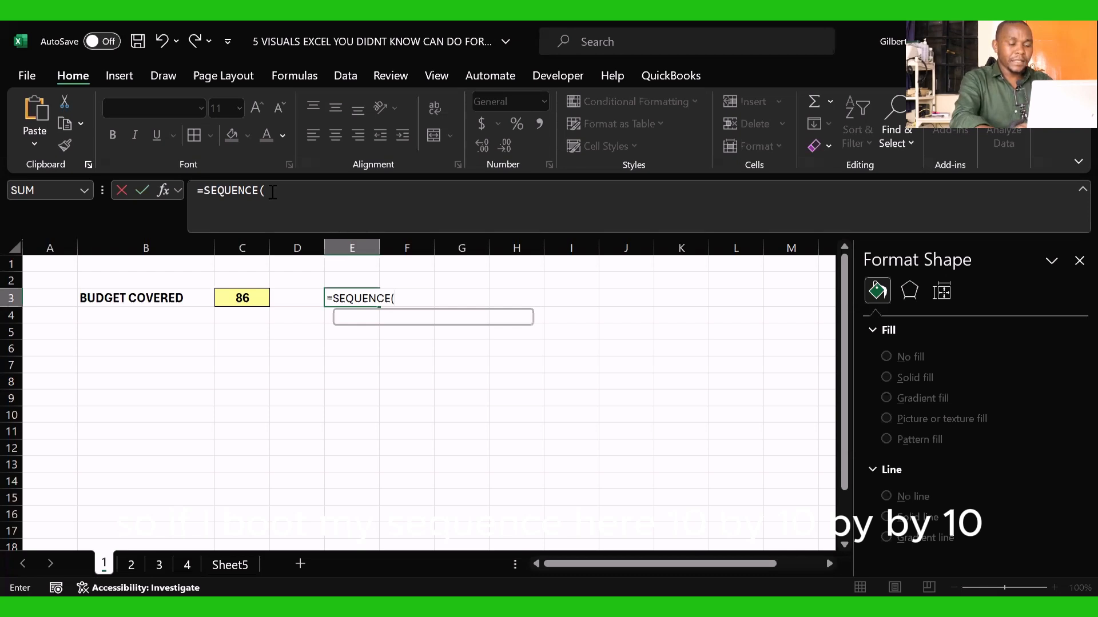
text(10)
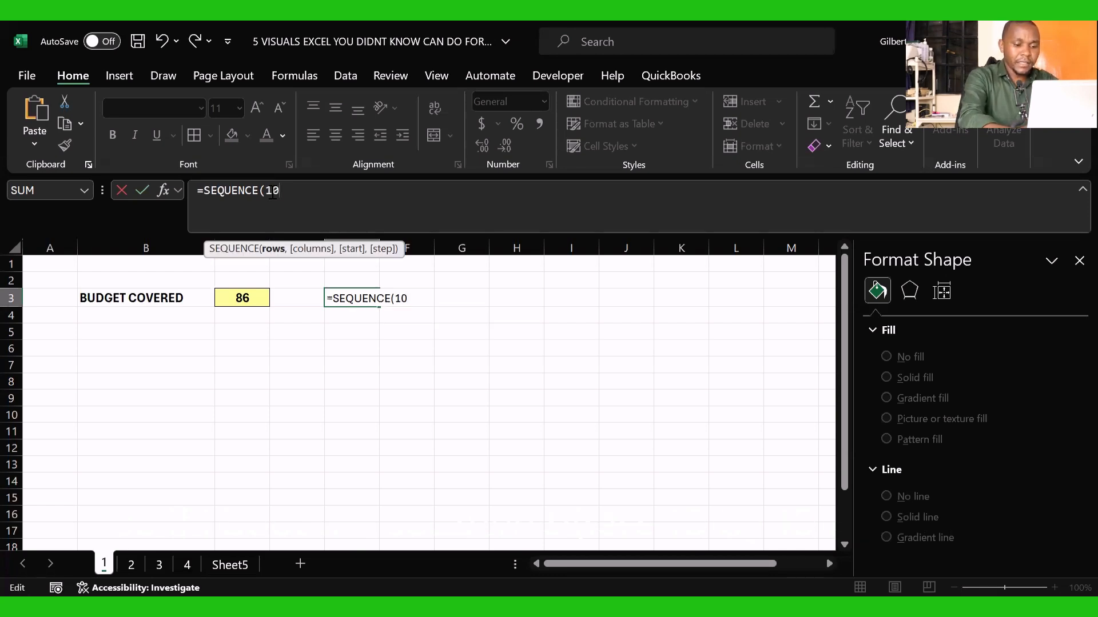
text(,0)
key(BackSpace)
text(1)
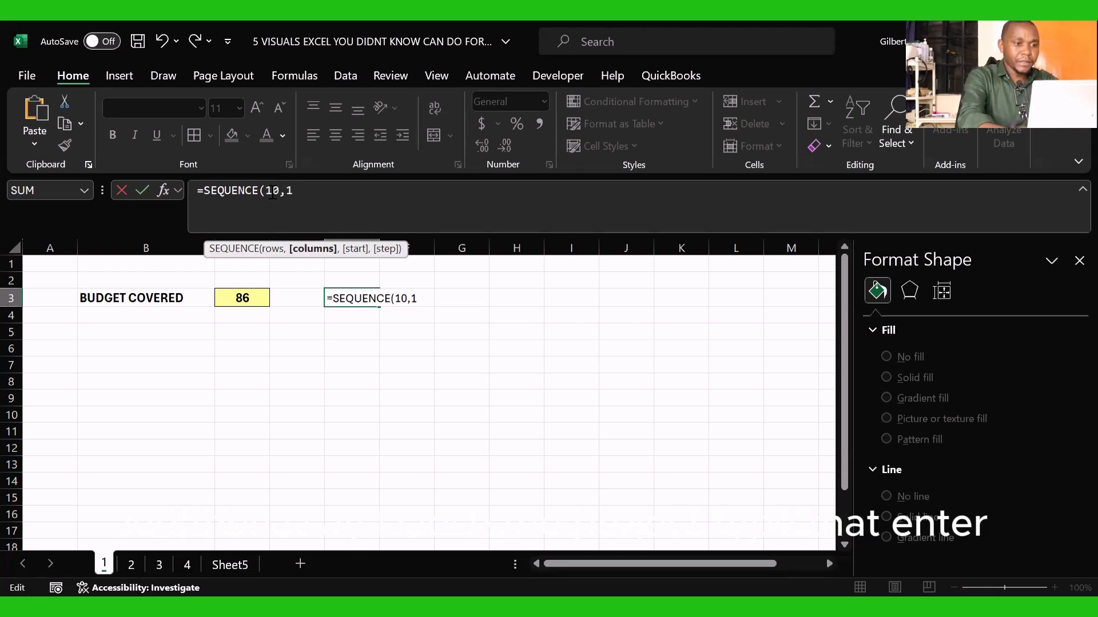
text(0))
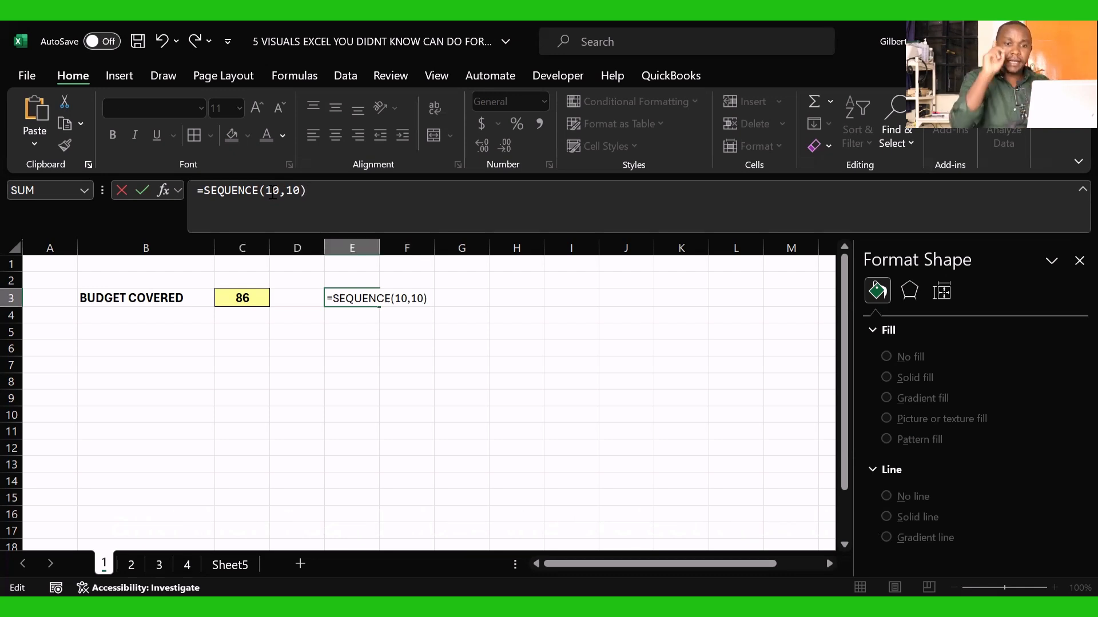
key(Return)
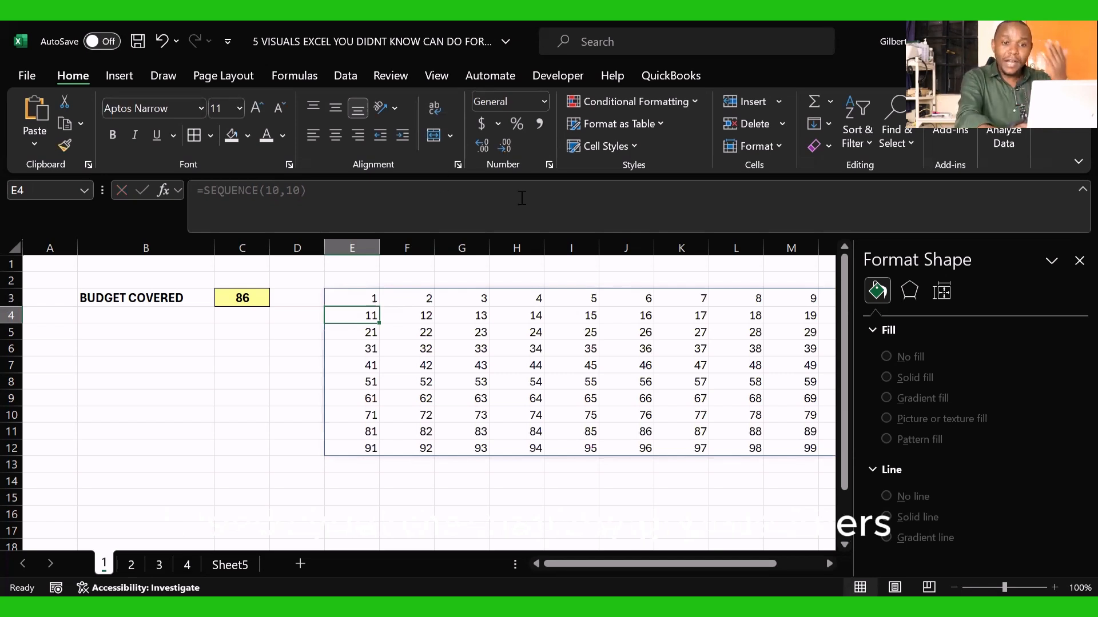
Step: Close the Format Shape pane and select the generated number grid E3:N12
click(1076, 262)
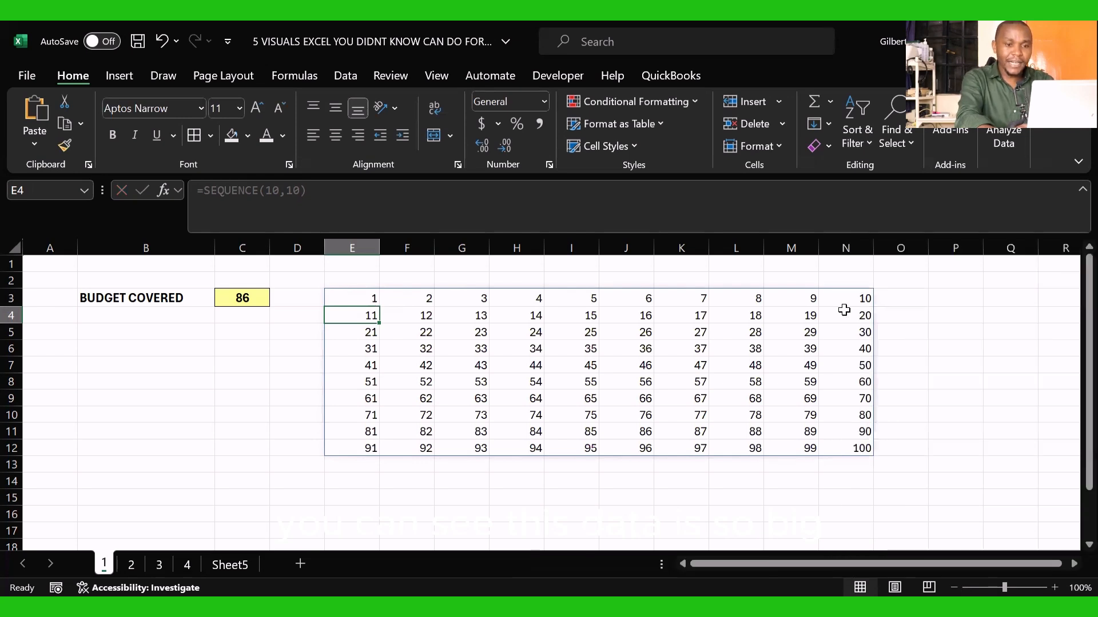
click(911, 337)
drag(366, 299, 836, 439)
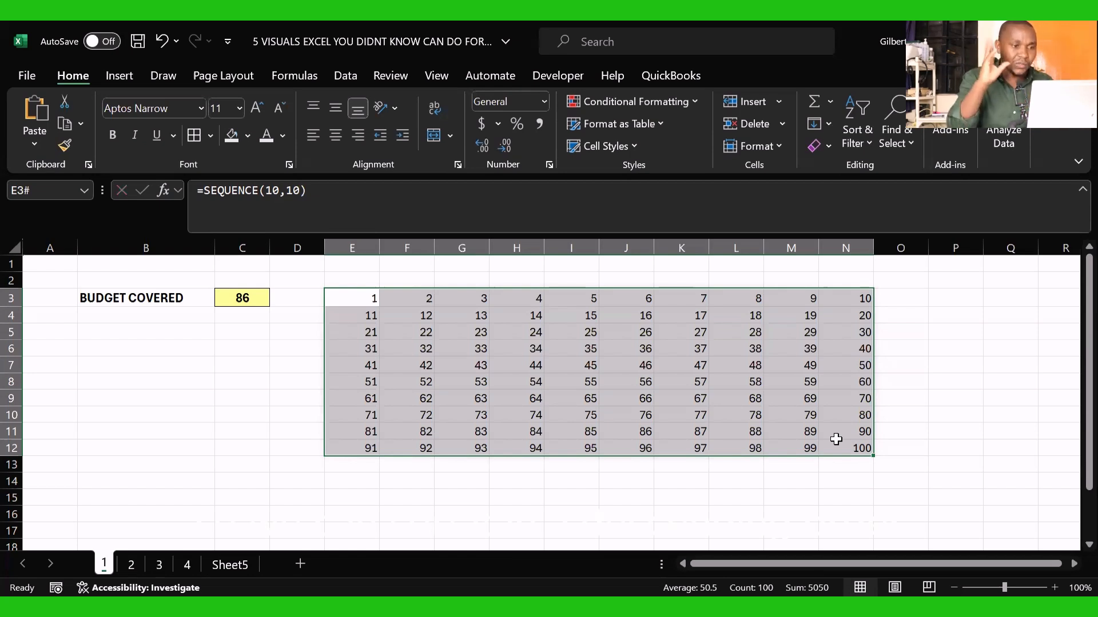
Step: Wrap the formula in E3 in a descending sort so it reads =SORT(SEQUENCE(10,10),,-1)
click(342, 311)
click(343, 299)
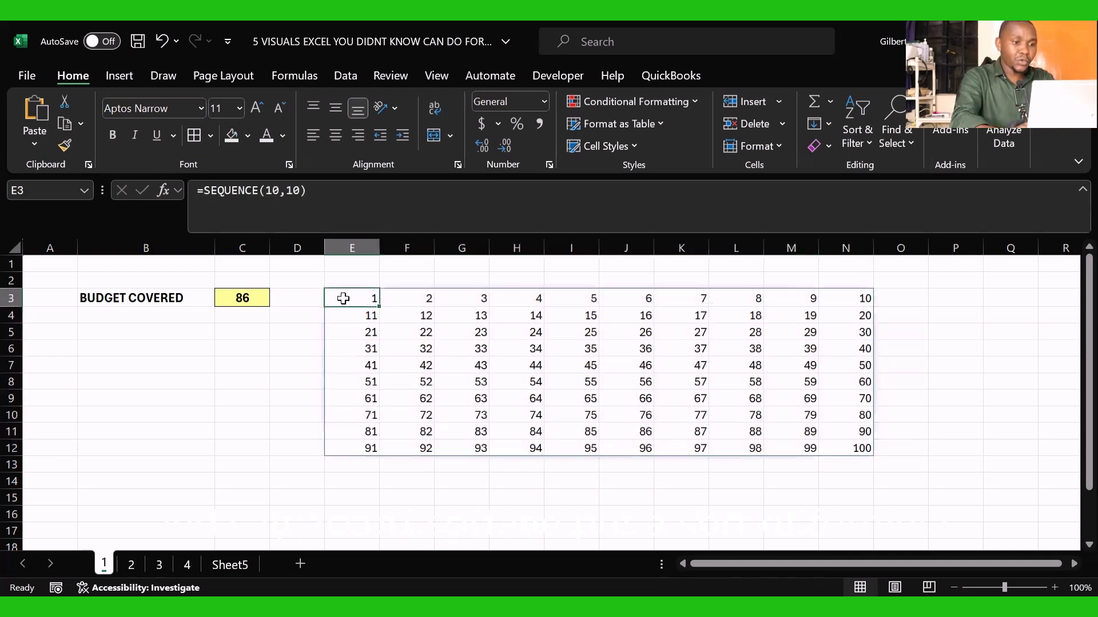
click(204, 200)
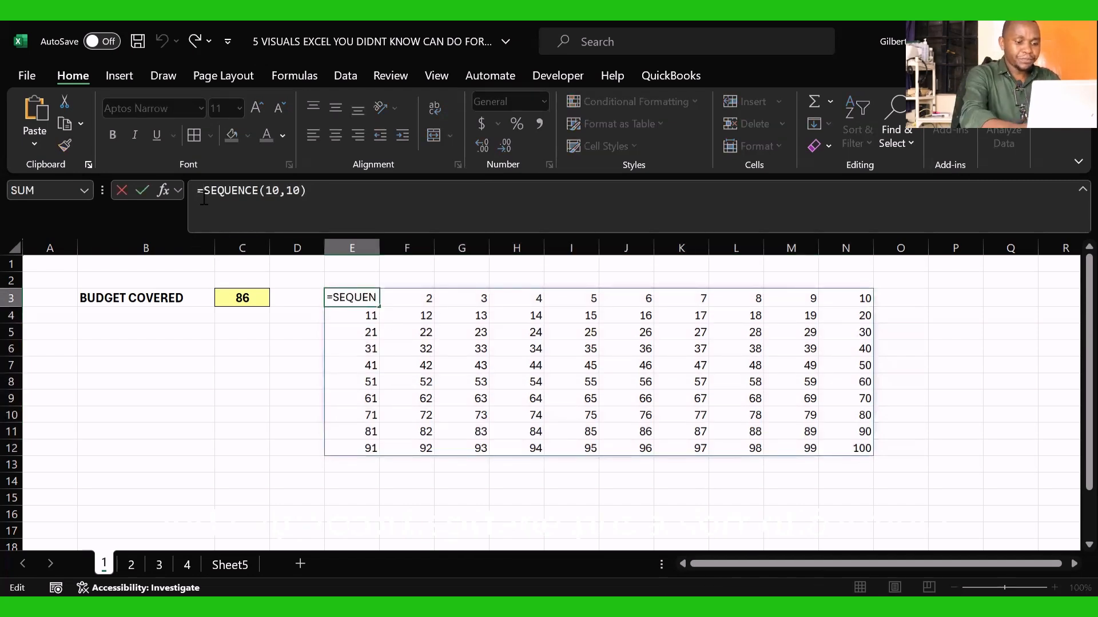
text(sor)
key(Tab)
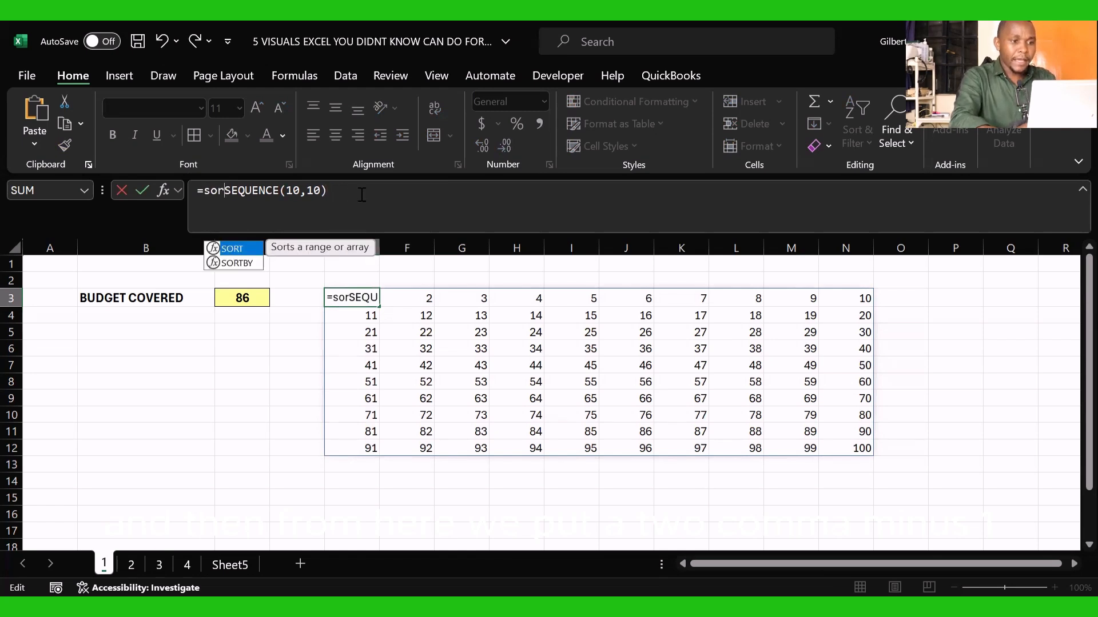
key(Tab)
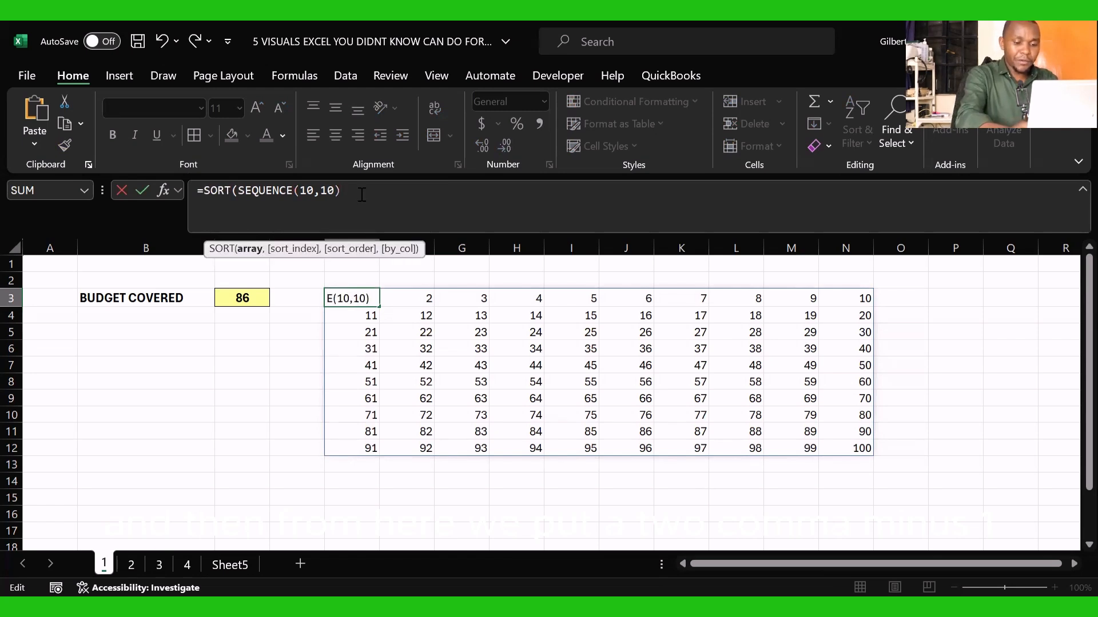
text(,,-)
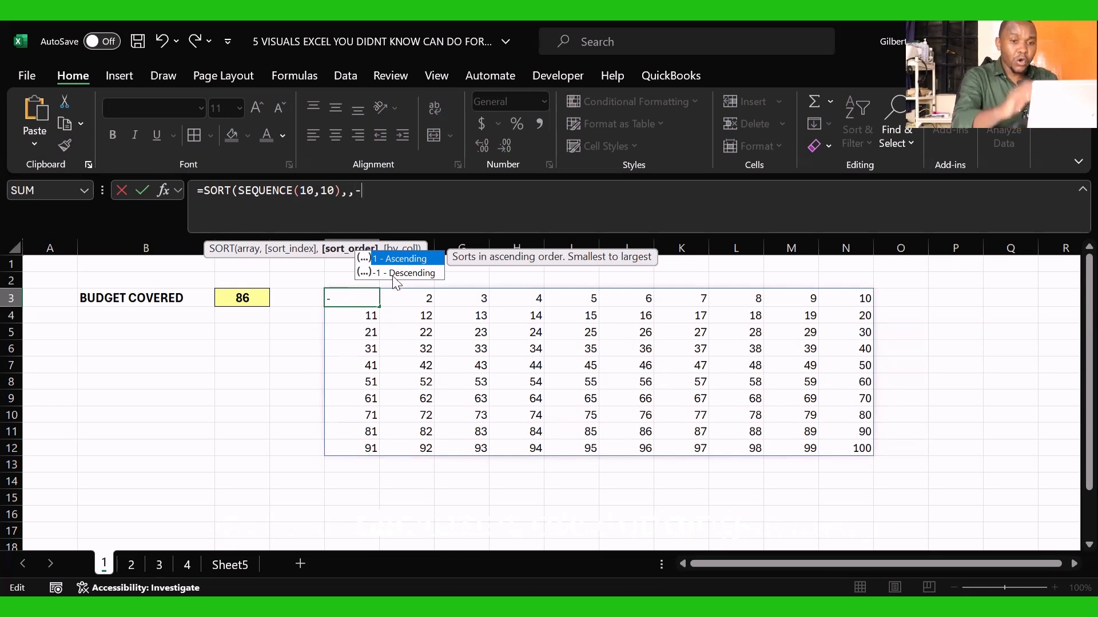
click(394, 274)
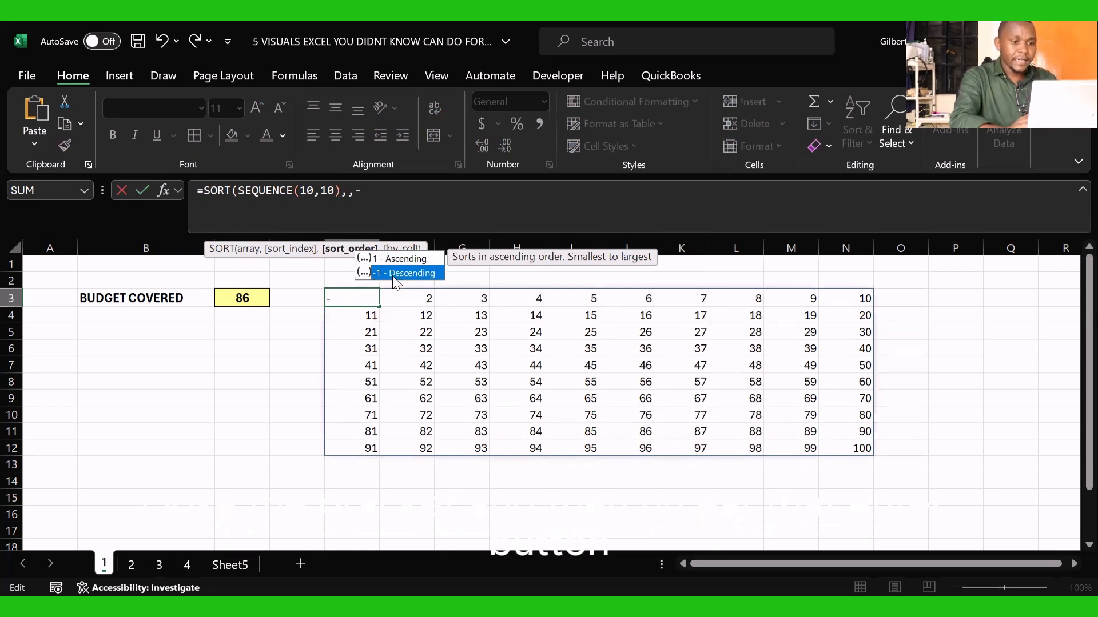
double_click(393, 274)
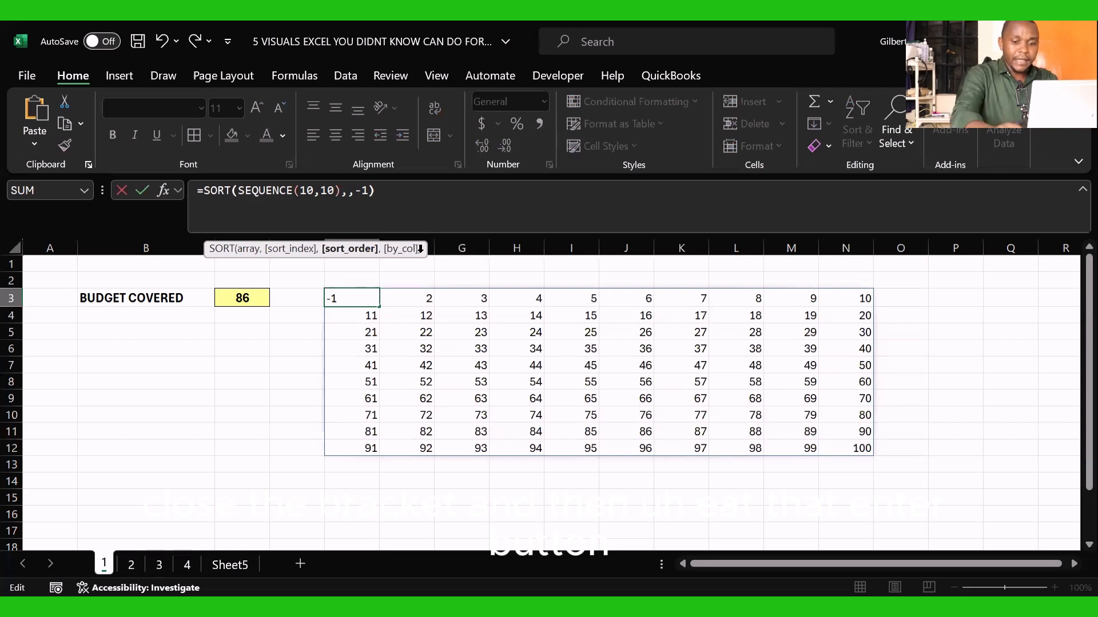
text())
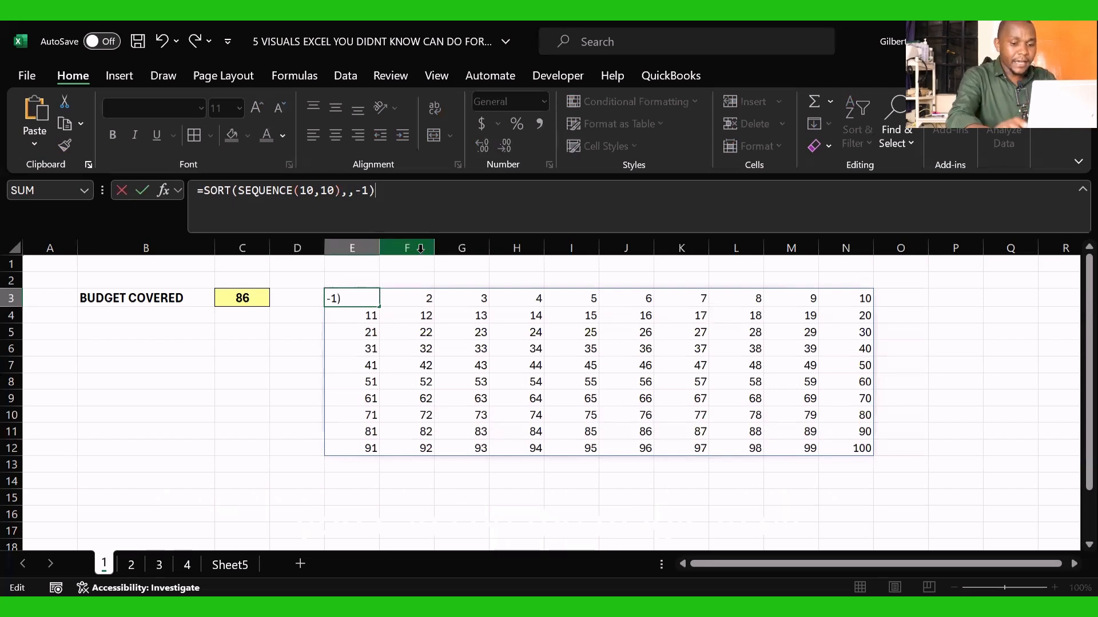
key(Return)
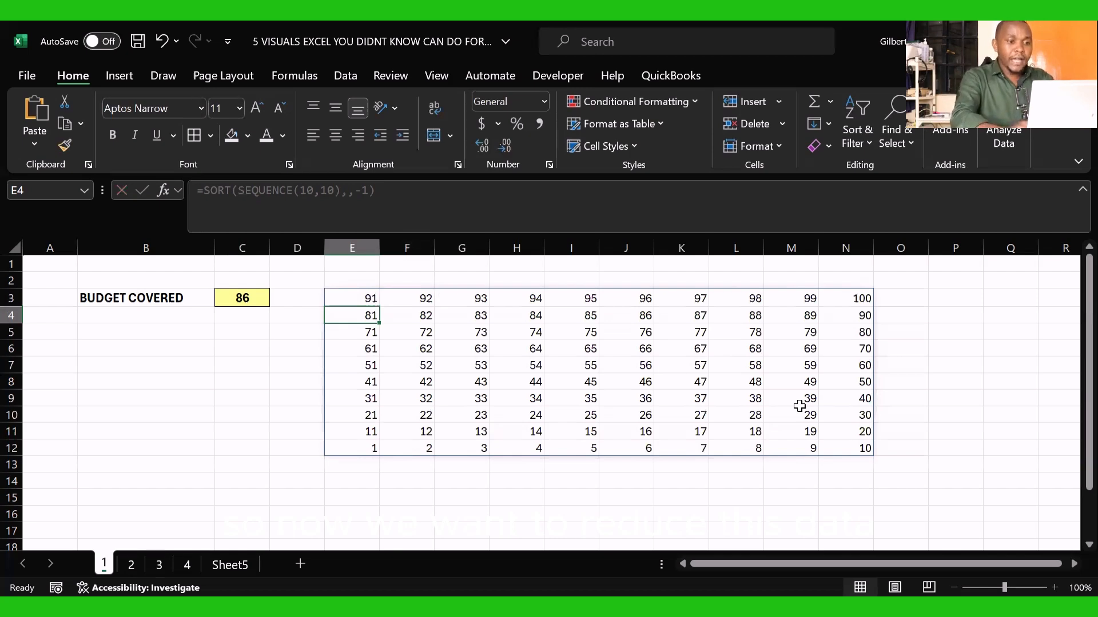
Step: Select the entire sorted number grid E3:N12
drag(352, 297, 848, 433)
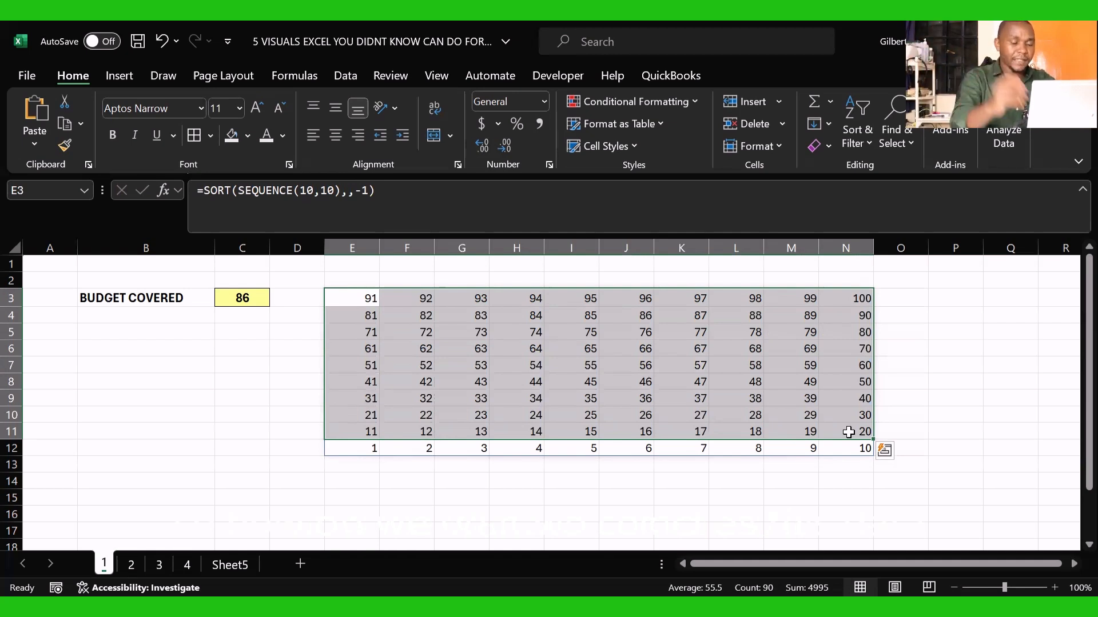
click(571, 513)
drag(363, 301, 850, 448)
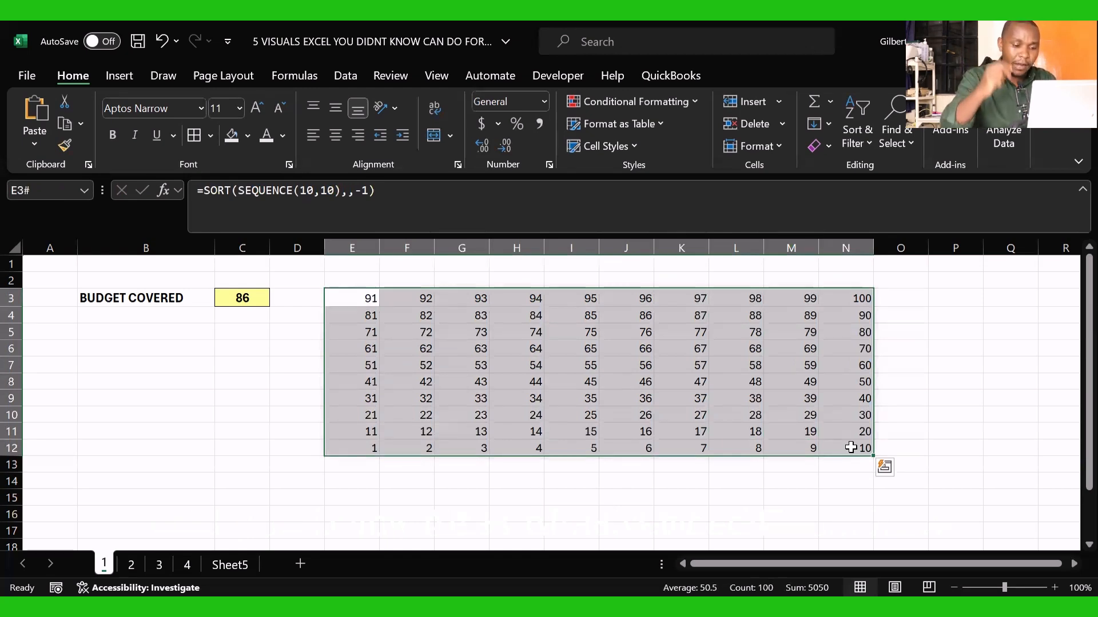
key(alt)
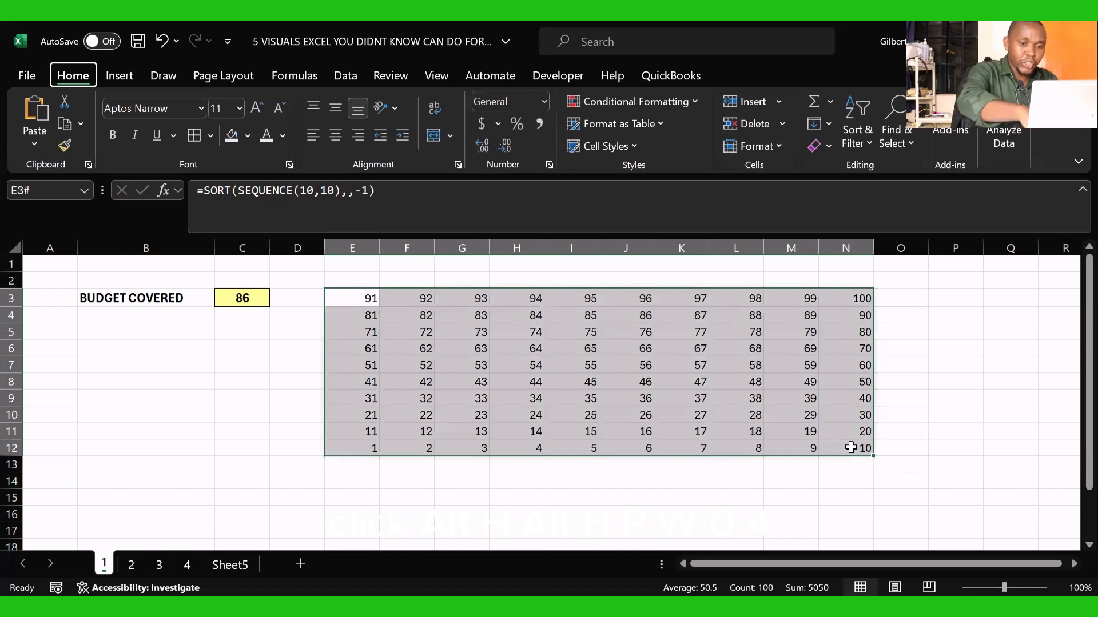
key(h)
text(w)
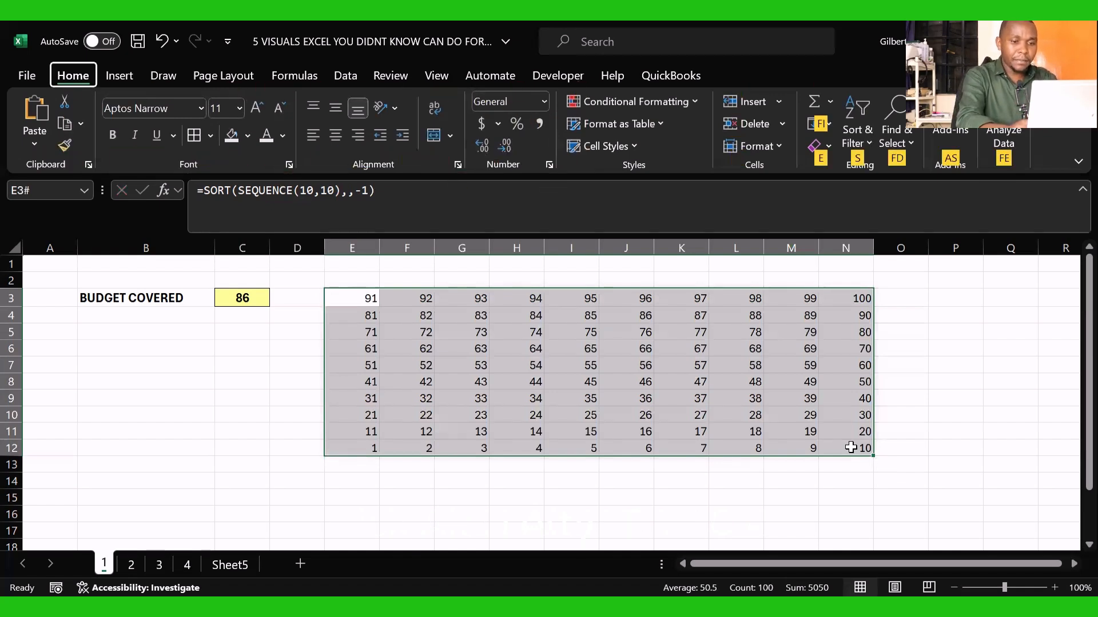
text(o)
key(BackSpace)
click(620, 541)
key(ctrl+z)
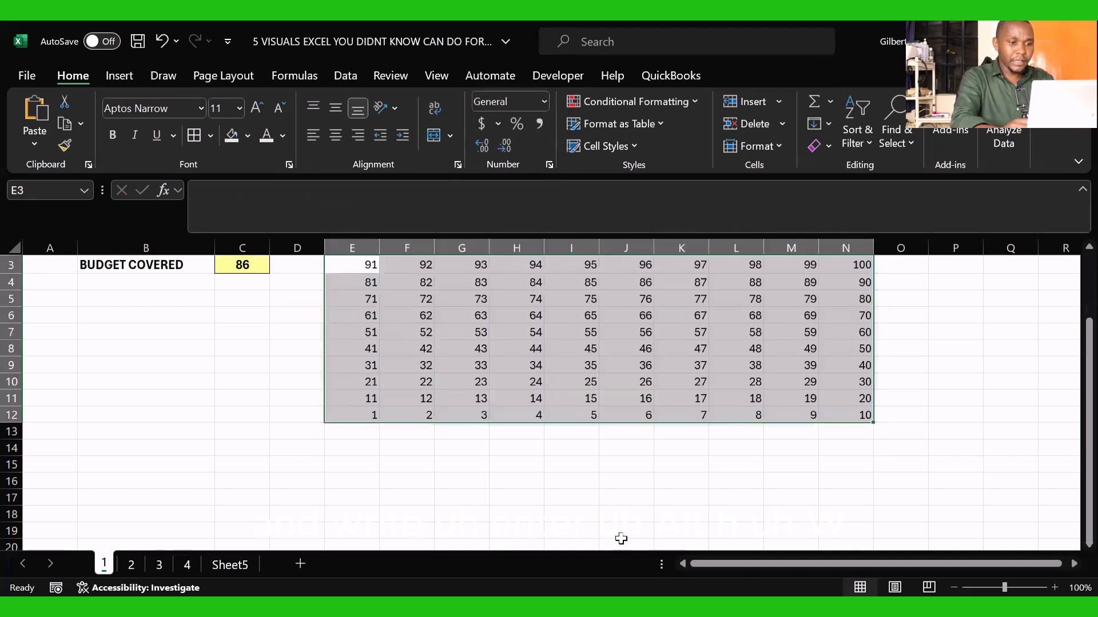
Step: Set the column width of columns E to N to 2.2 and widen column N slightly so 100 fits
key(alt)
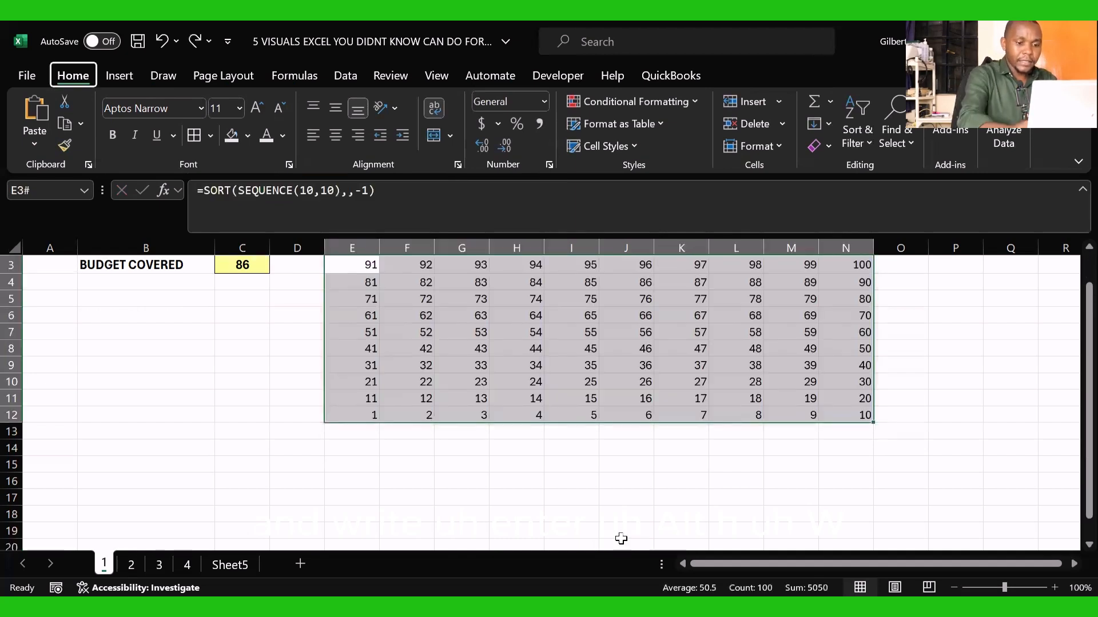
key(h)
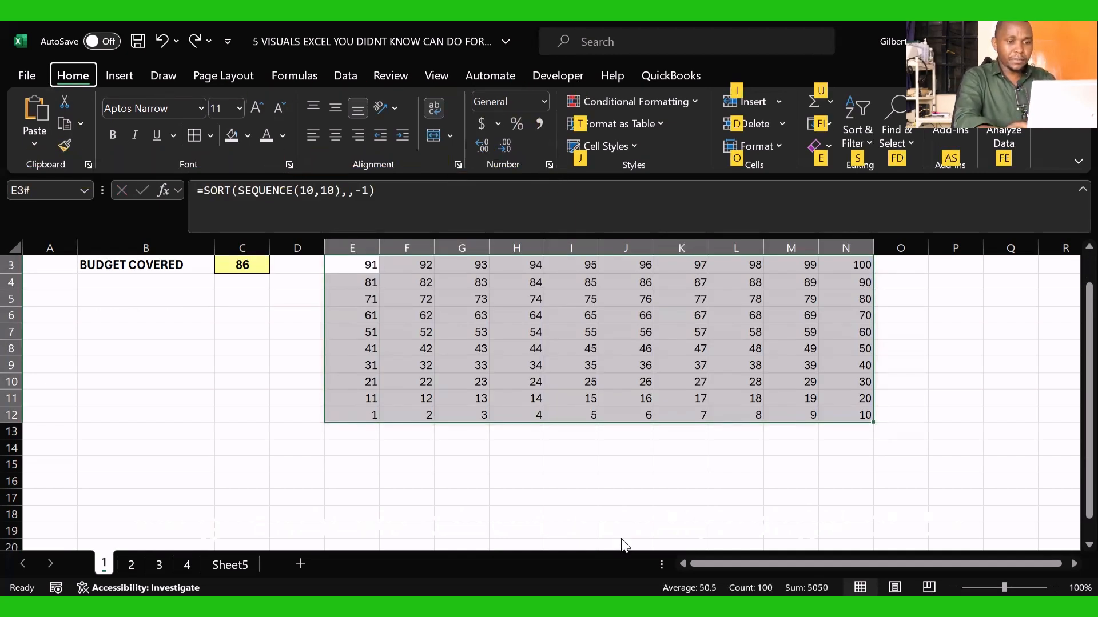
text(ow)
text(2.2)
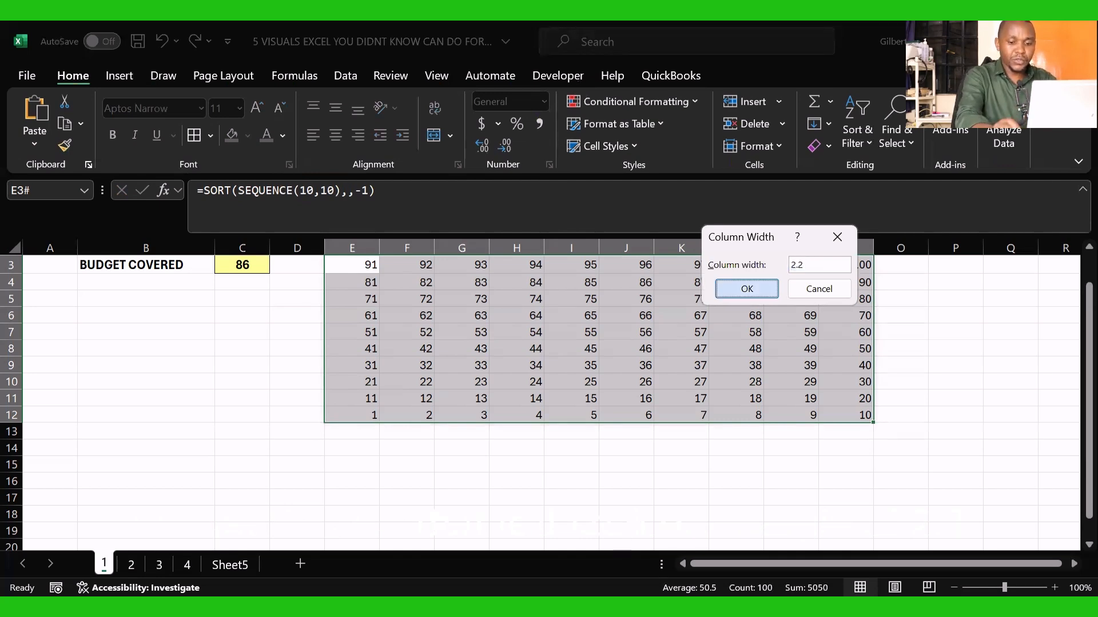
key(Return)
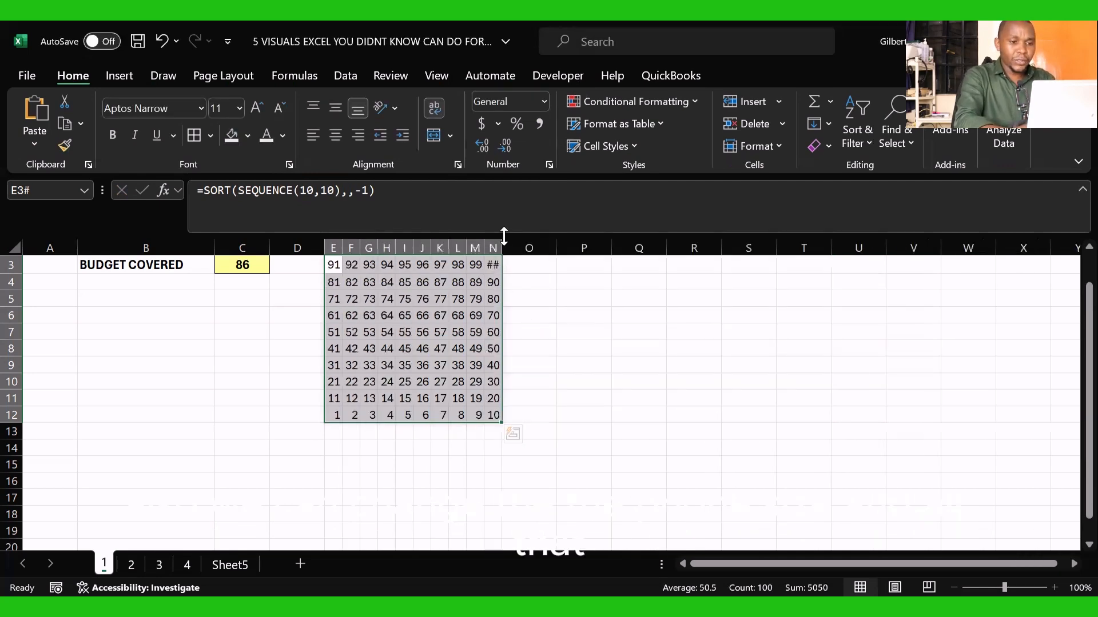
drag(504, 236, 514, 236)
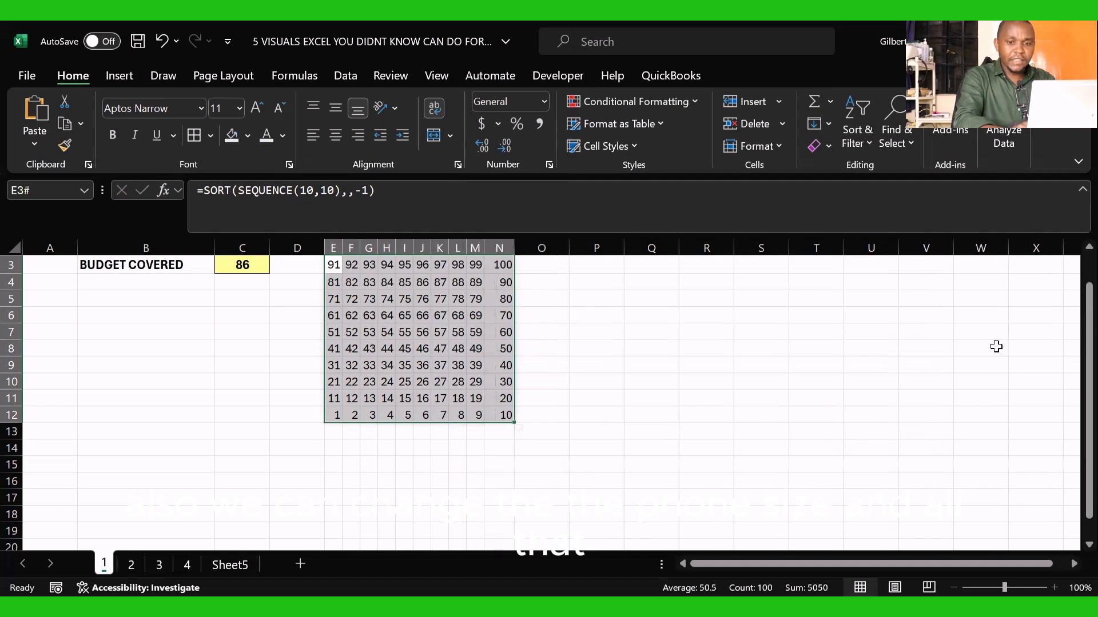
Step: Apply the Light Gray, Background 2 fill to the number grid E3:N12 and match its font color to hide the numbers
drag(1089, 331, 1089, 303)
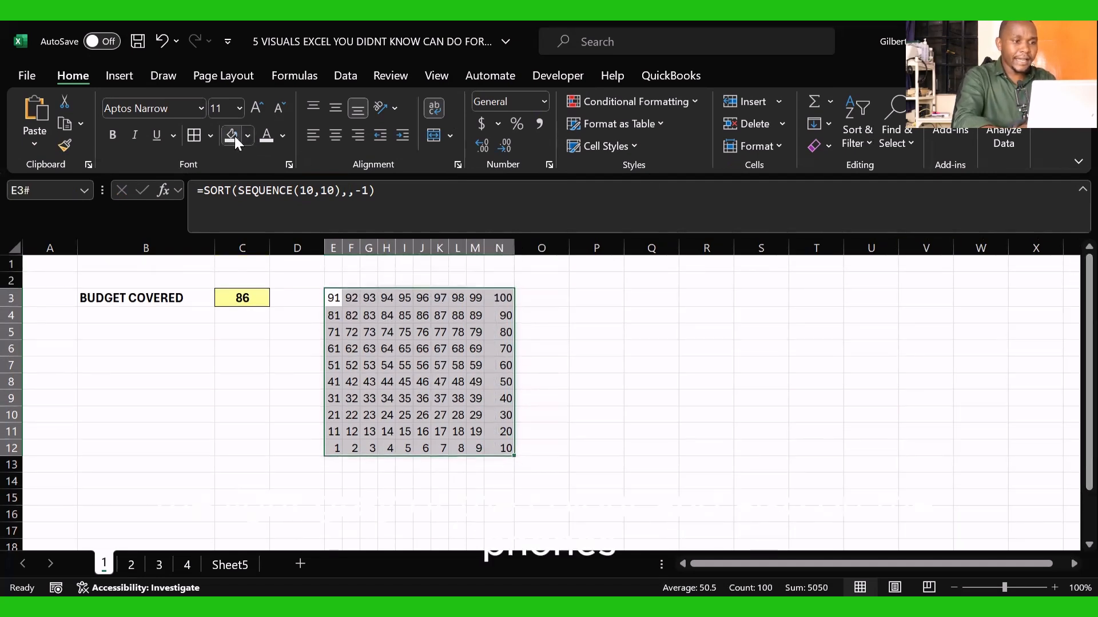
click(271, 138)
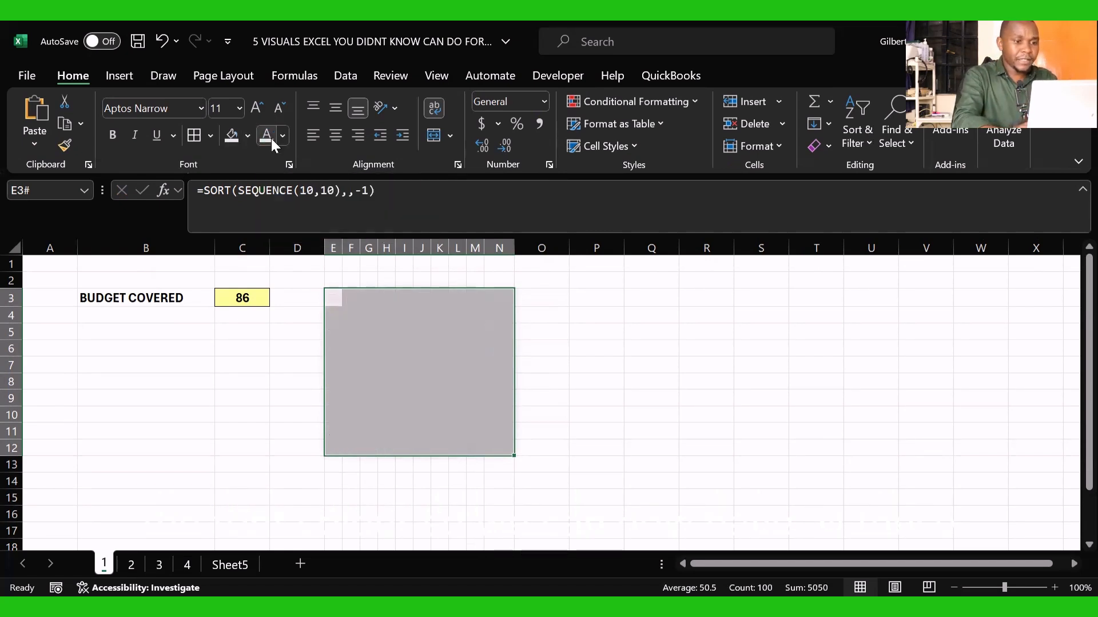
drag(335, 296, 497, 444)
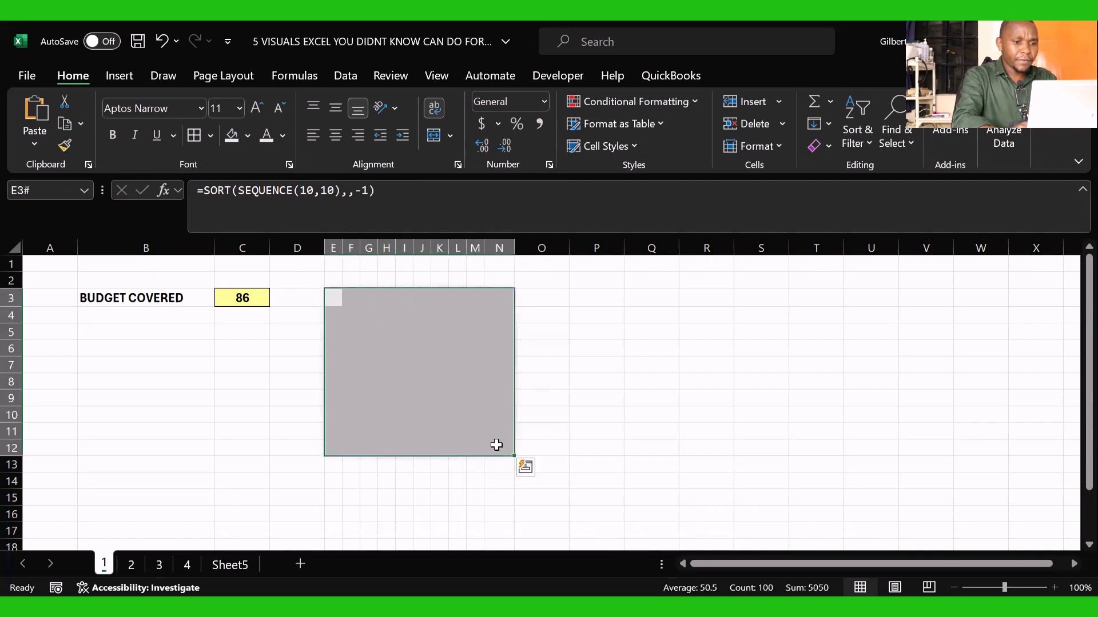
click(247, 136)
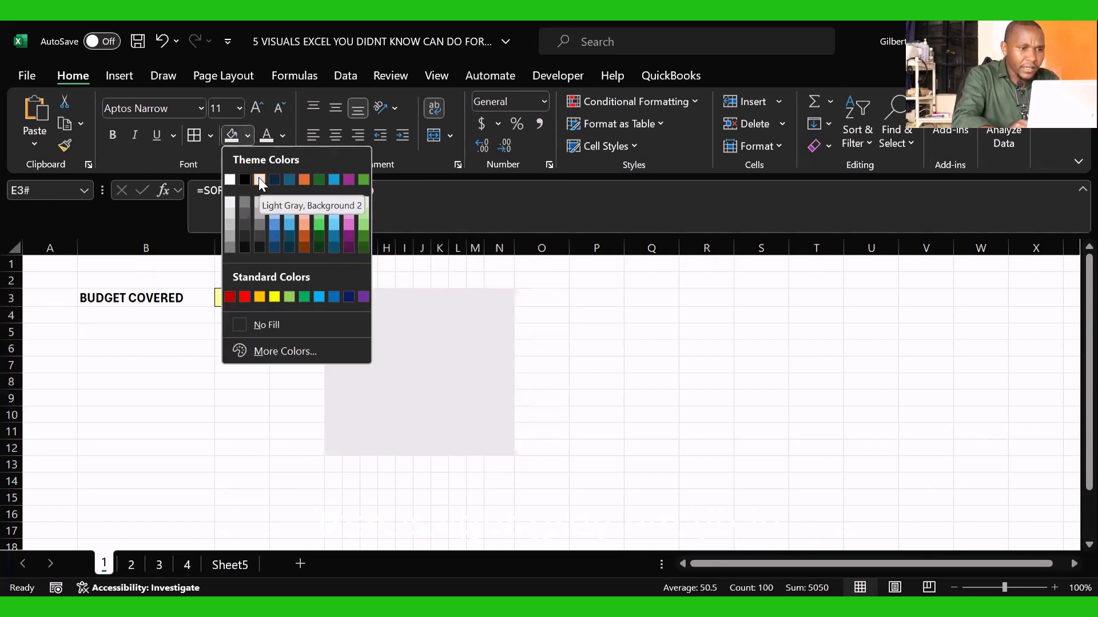
click(258, 178)
click(285, 135)
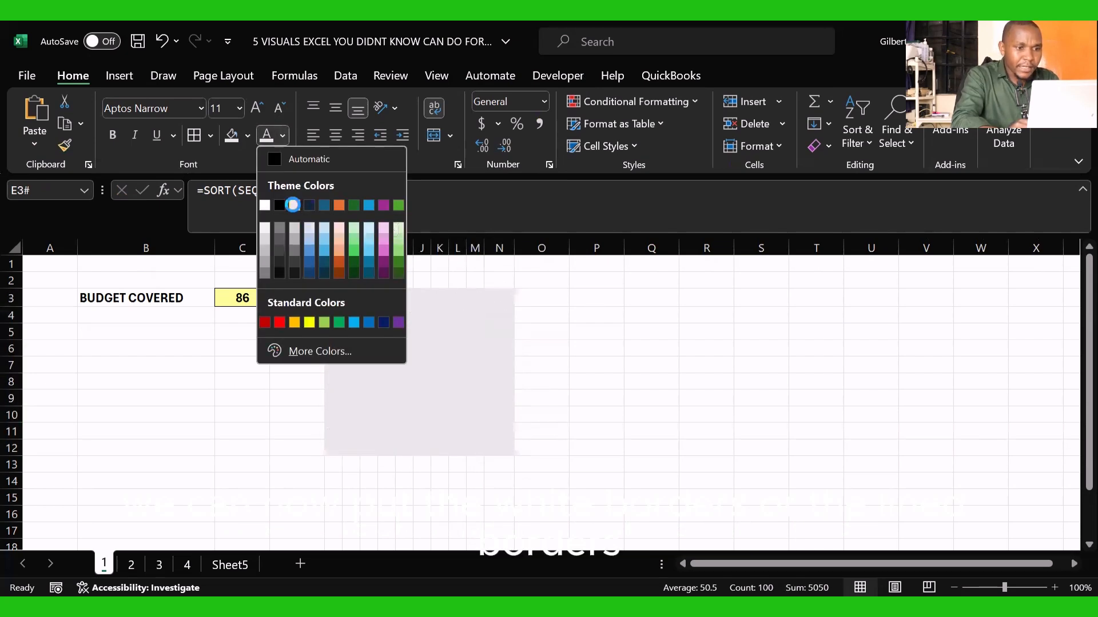
click(294, 204)
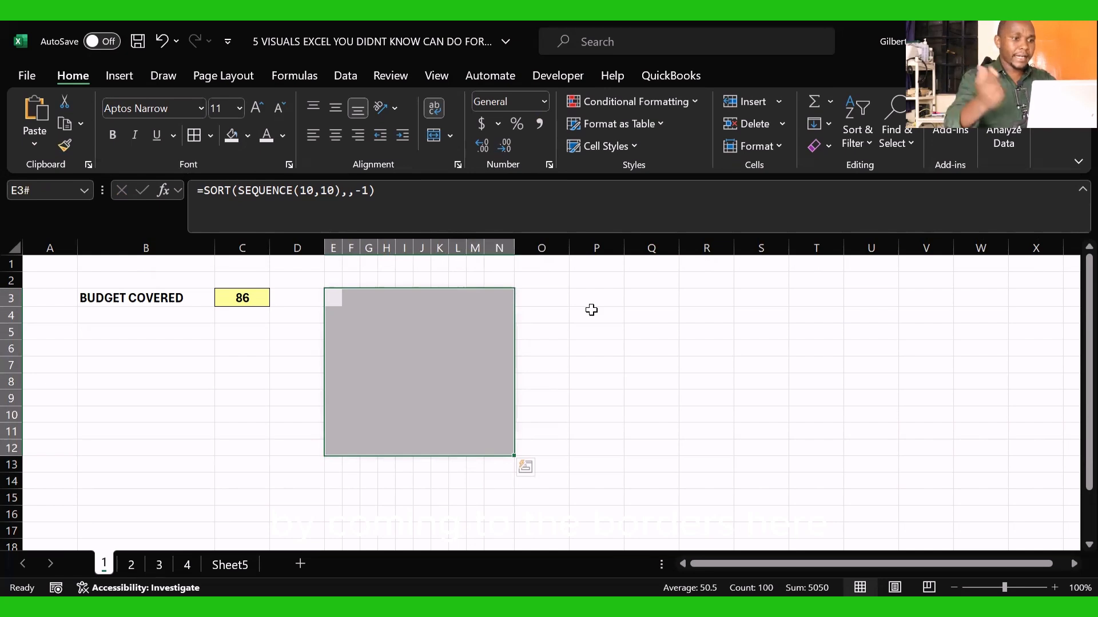
Step: Choose a heavy dash-dot line style for the borders of the number grid
click(210, 135)
scroll(280, 569, down, 1)
scroll(280, 567, down, 2)
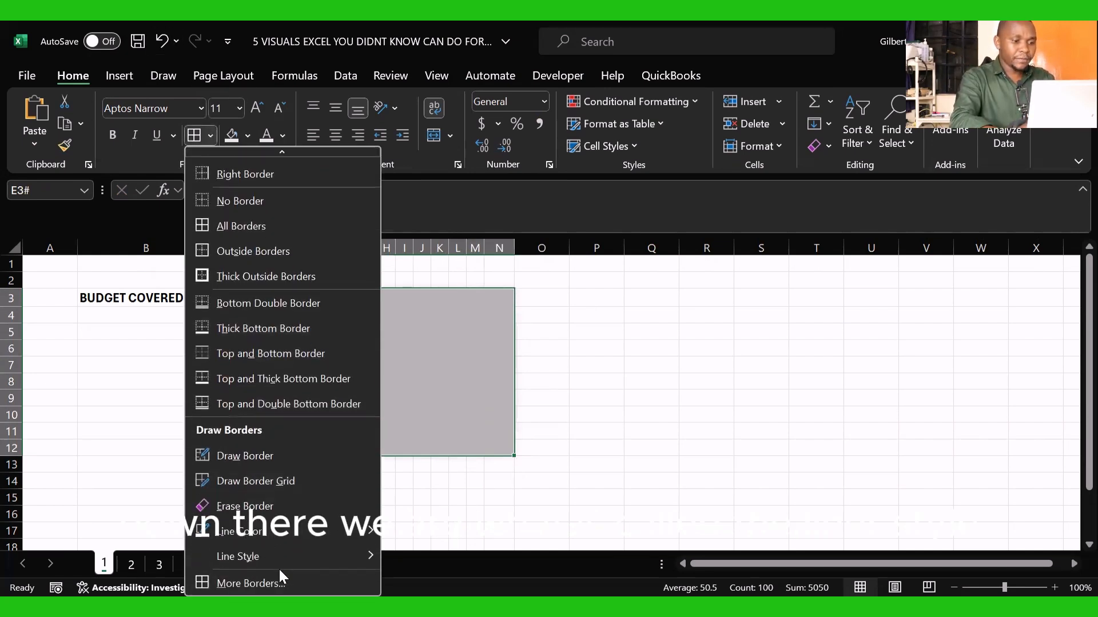
mouse_move(340, 564)
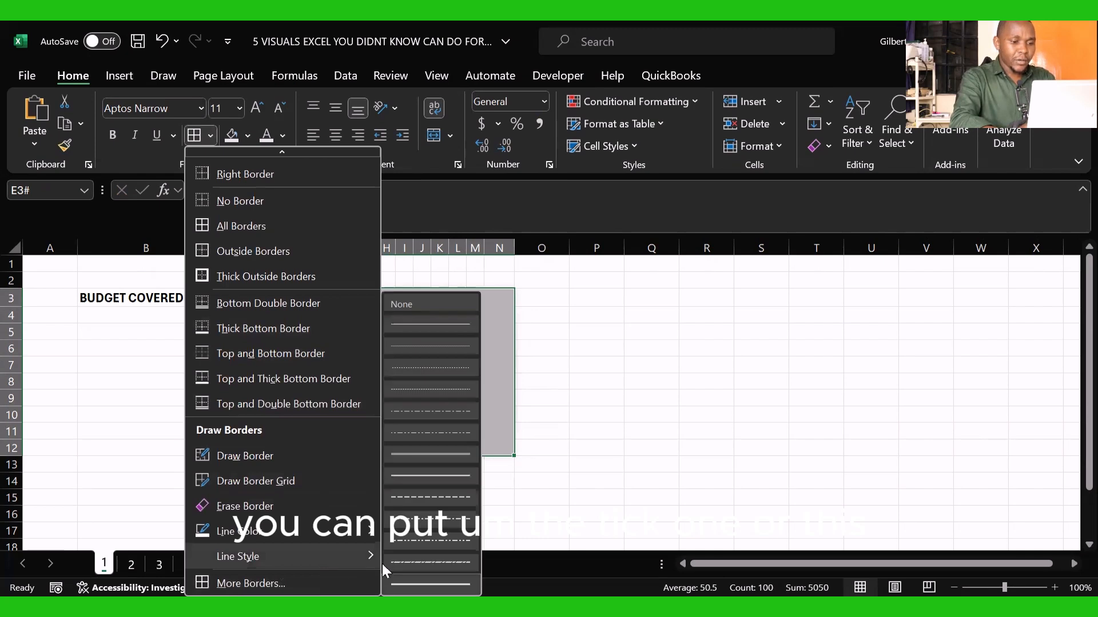
click(418, 565)
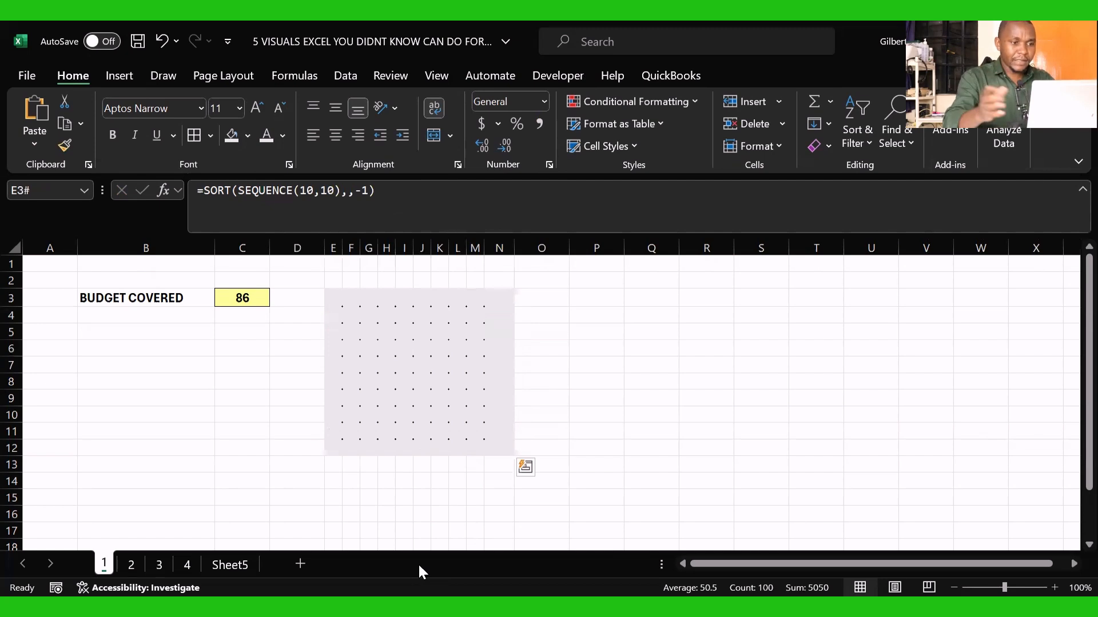
Step: Set the border line color to the lightest shade of white and apply all borders to the grid E3:N12
click(212, 135)
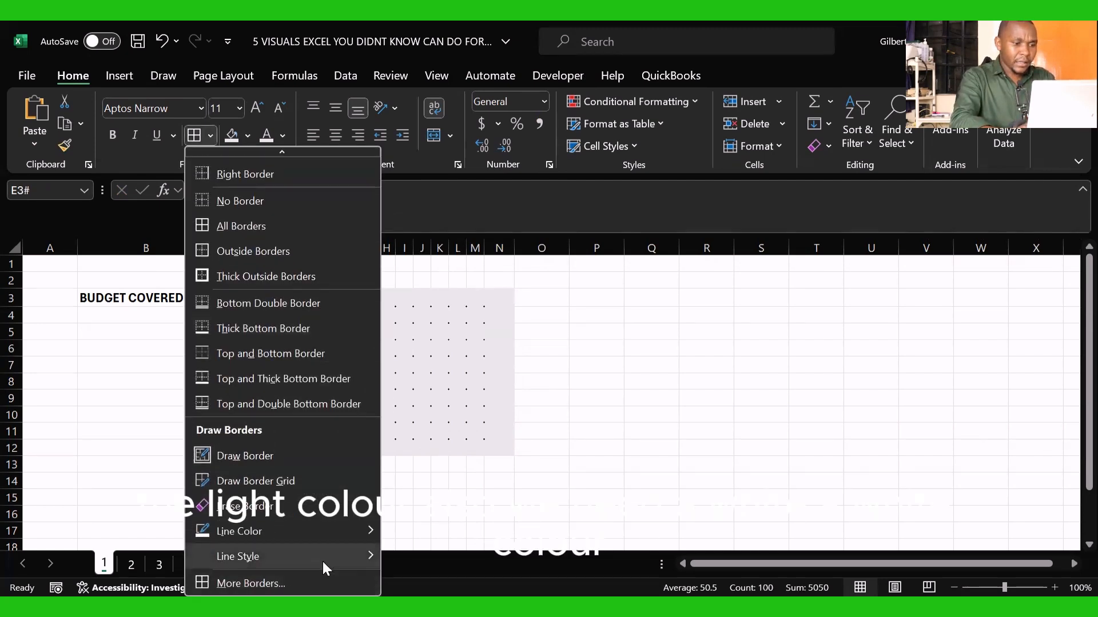
mouse_move(371, 530)
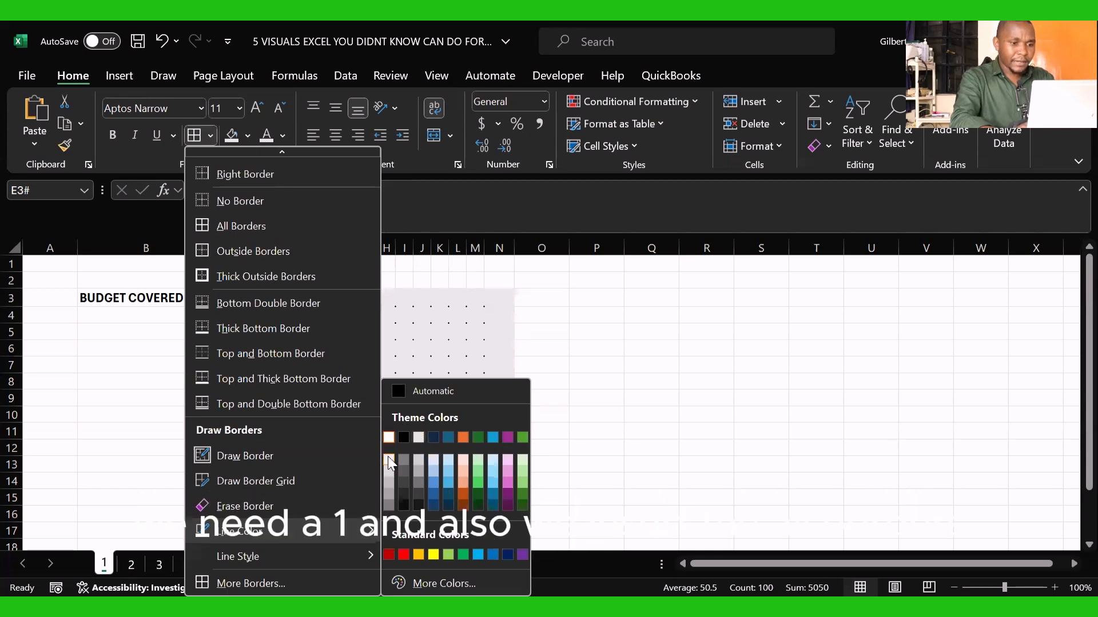
click(388, 458)
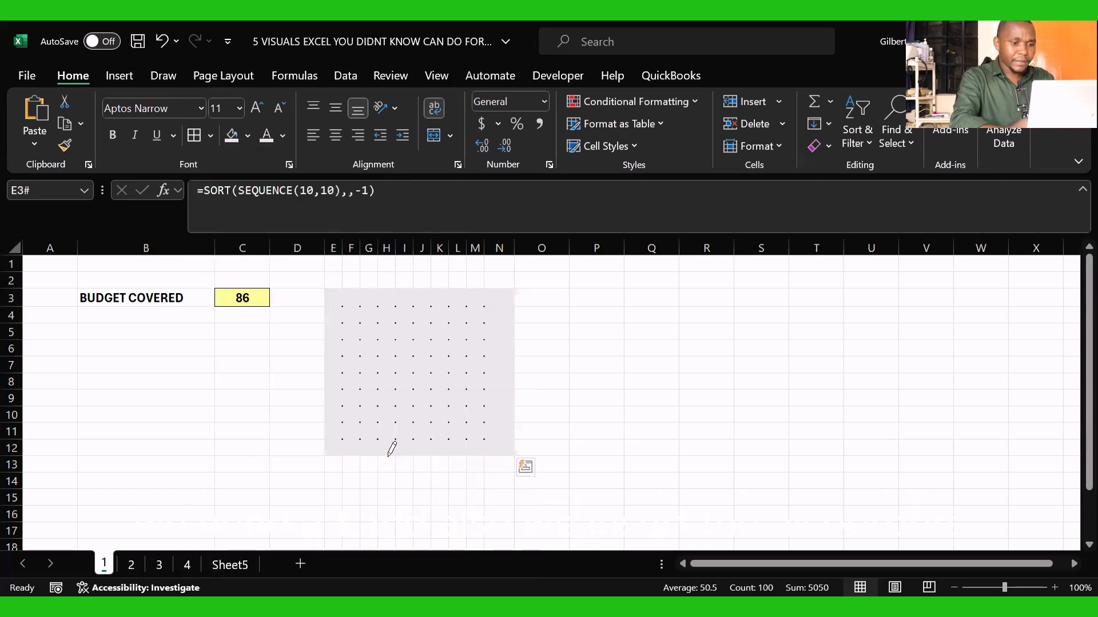
click(198, 138)
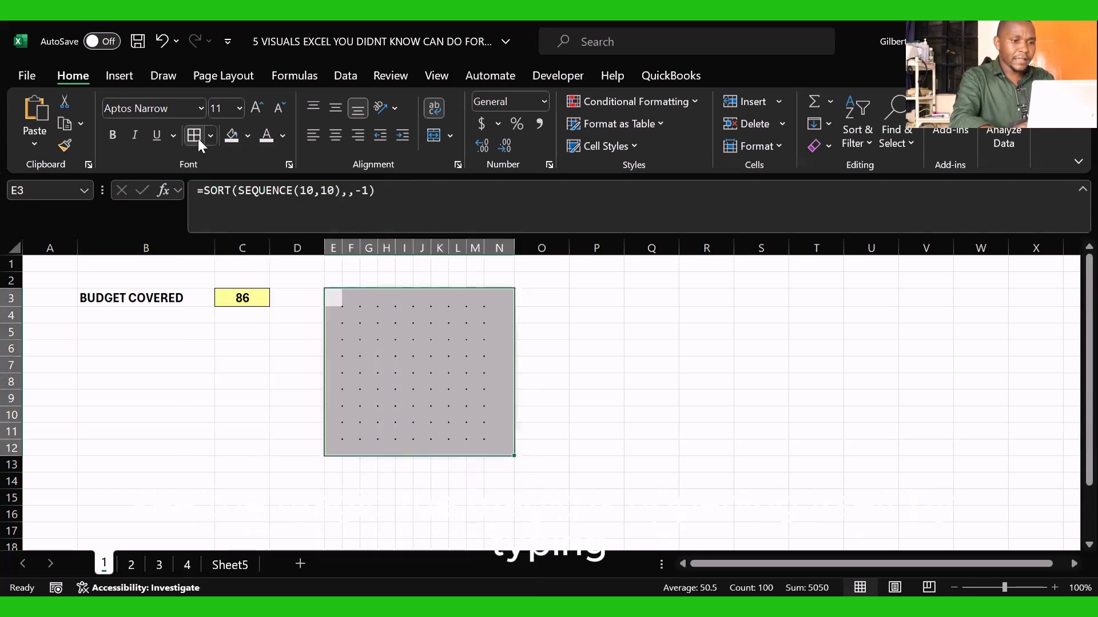
click(612, 383)
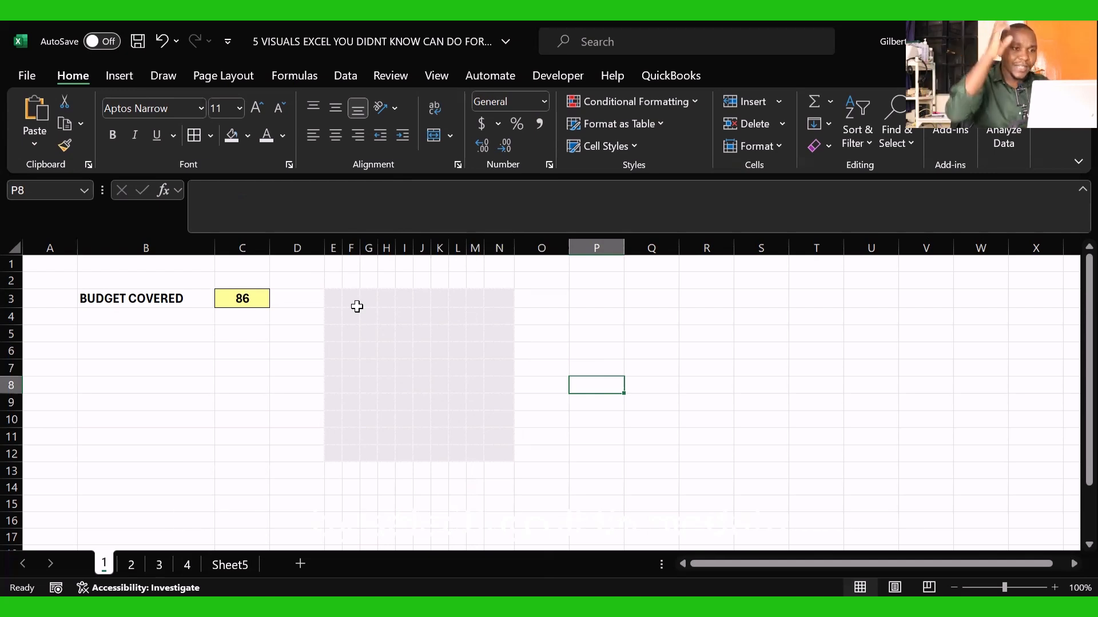
Step: Start a conditional formatting rule on grid E3:N12 that formats only cells with a value between 0 and =$C$3
drag(334, 296, 495, 450)
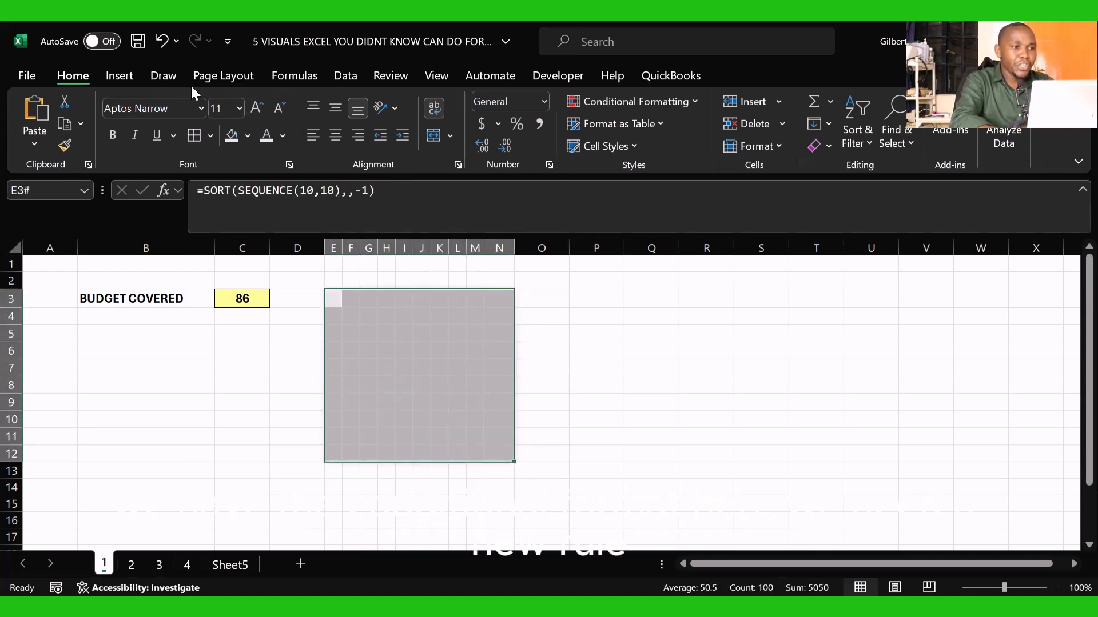
click(694, 103)
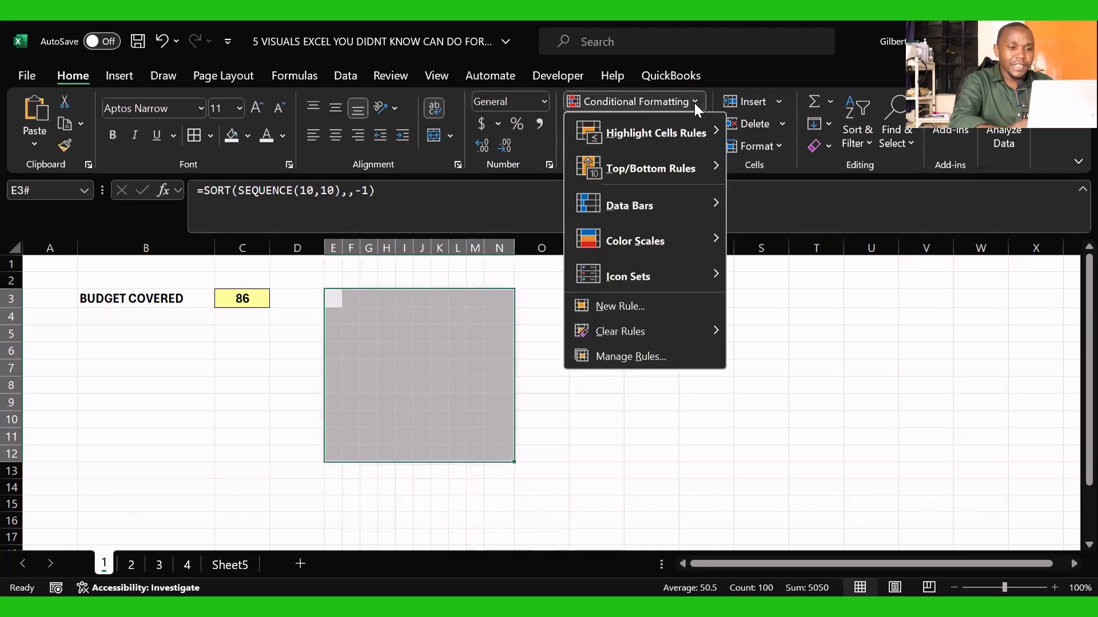
click(623, 302)
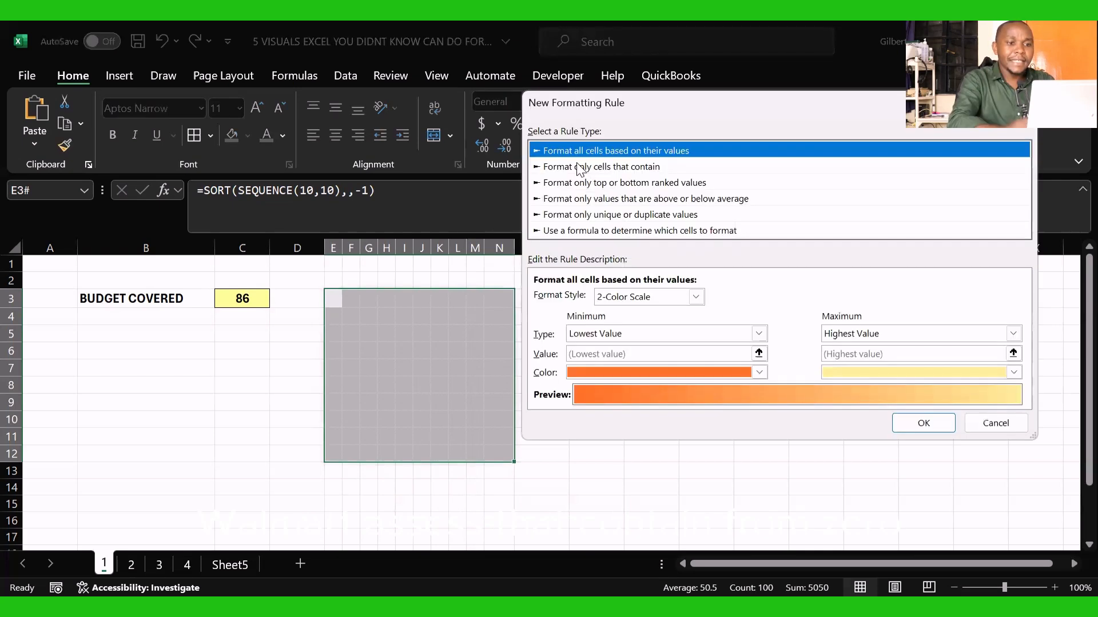
click(580, 167)
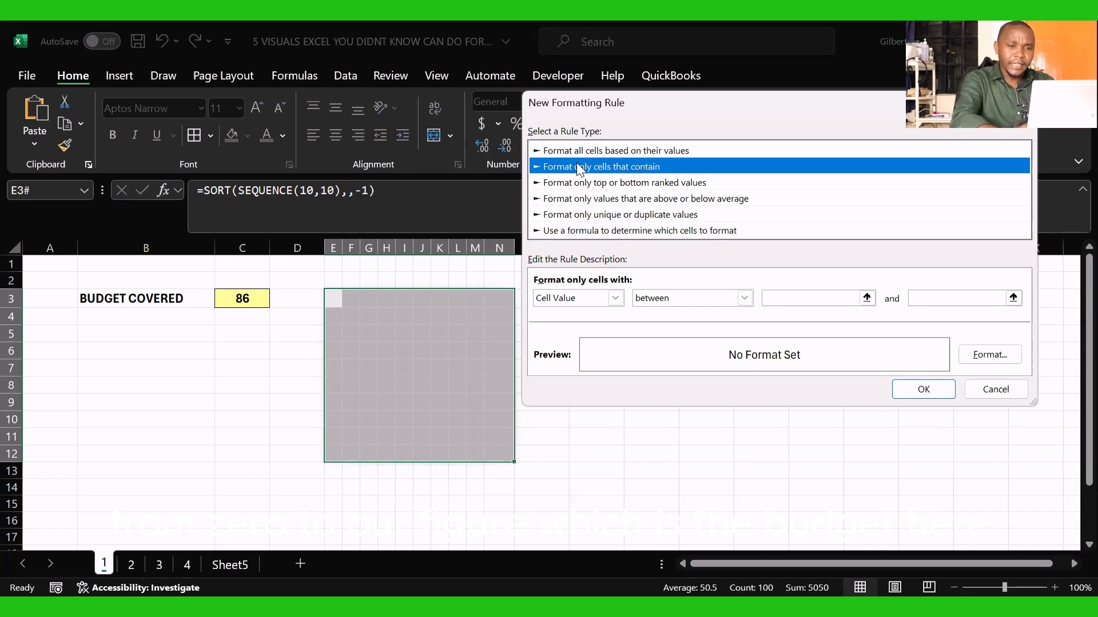
click(785, 300)
text(0)
click(942, 300)
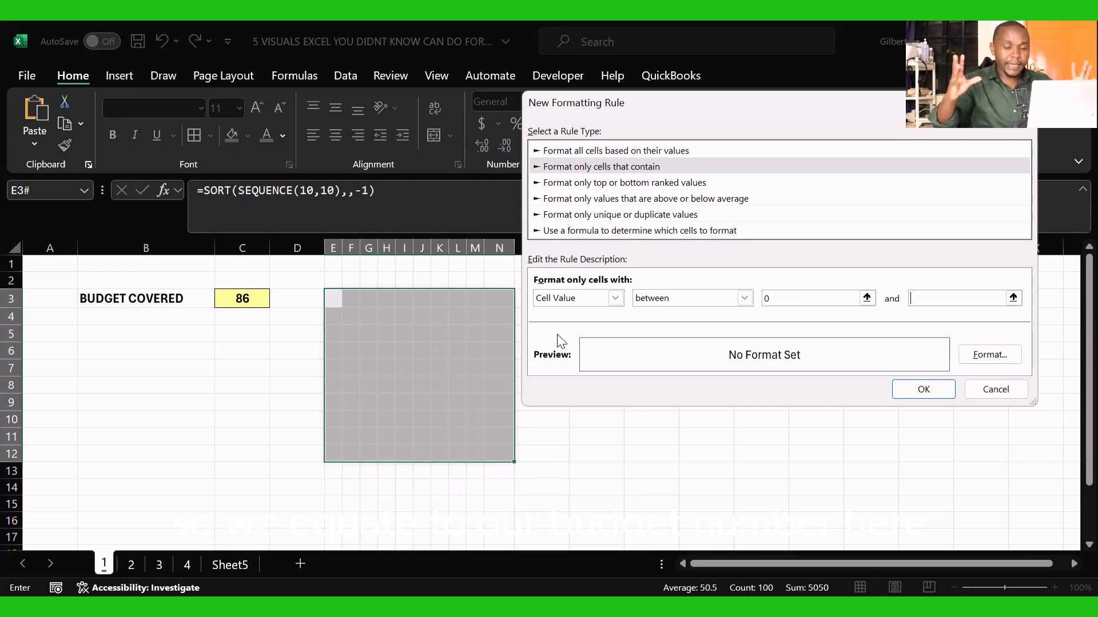
click(244, 298)
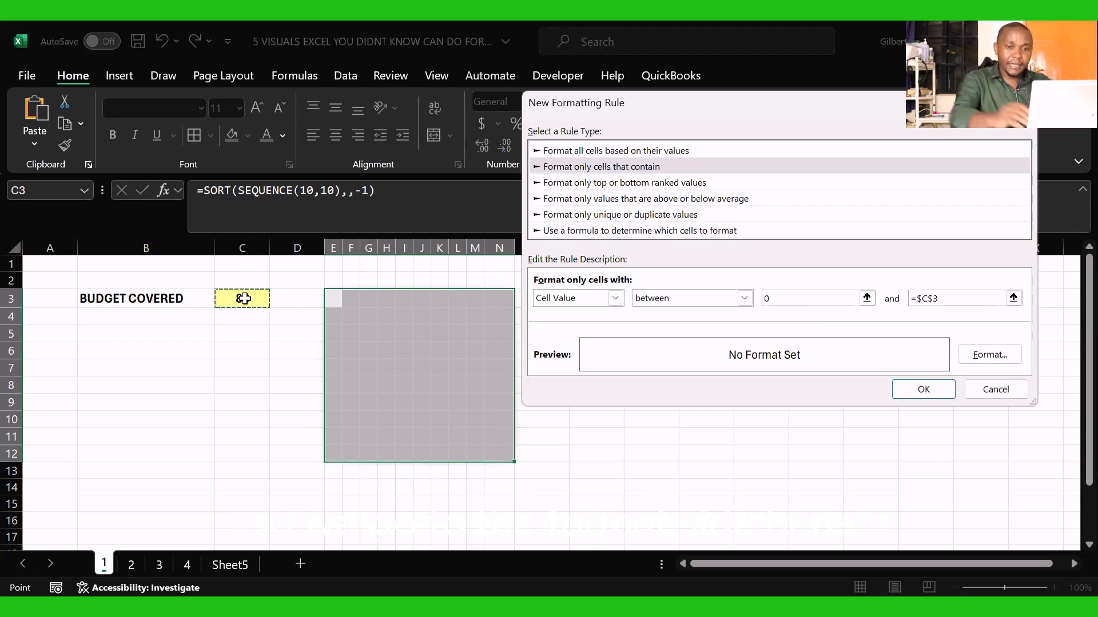
Step: Give the rule's format a standard blue fill with a matching blue font color, and apply the rule to the grid
click(987, 357)
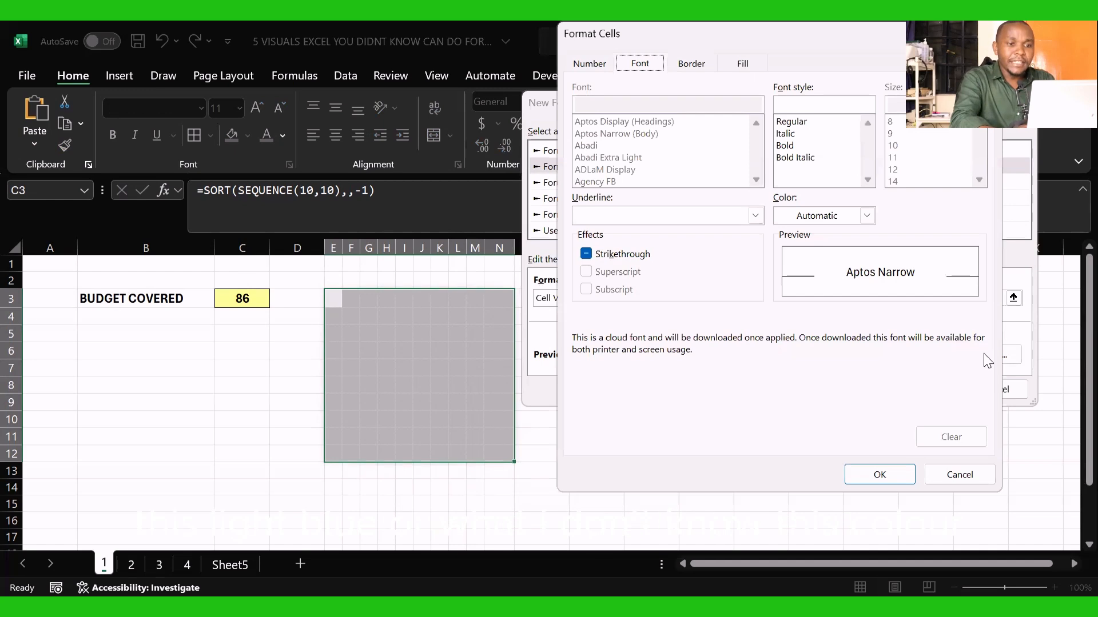
click(744, 63)
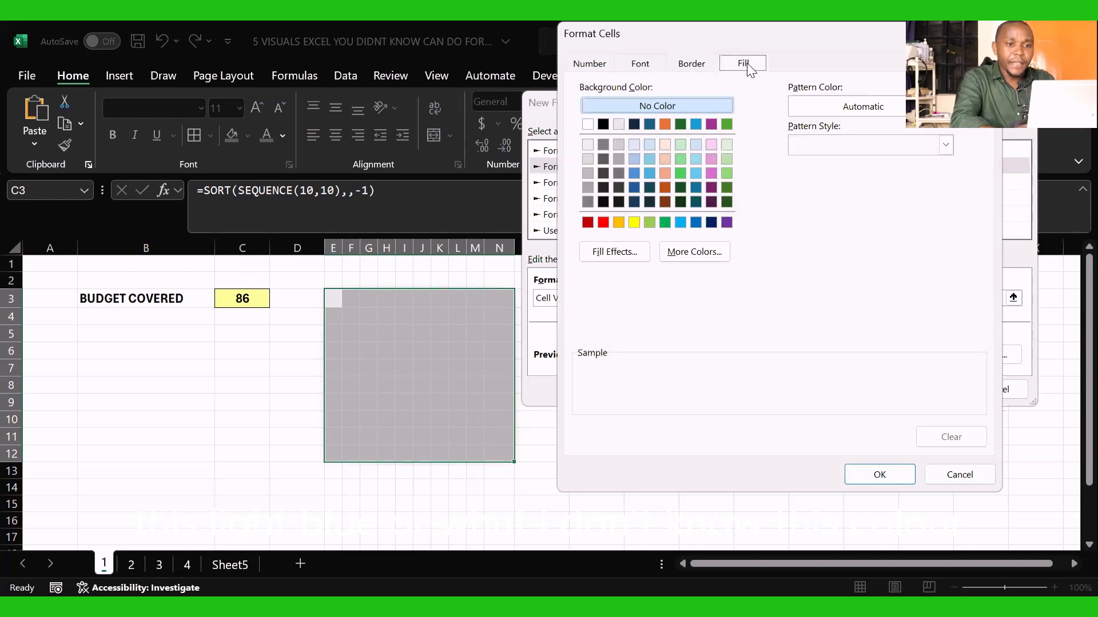
click(696, 222)
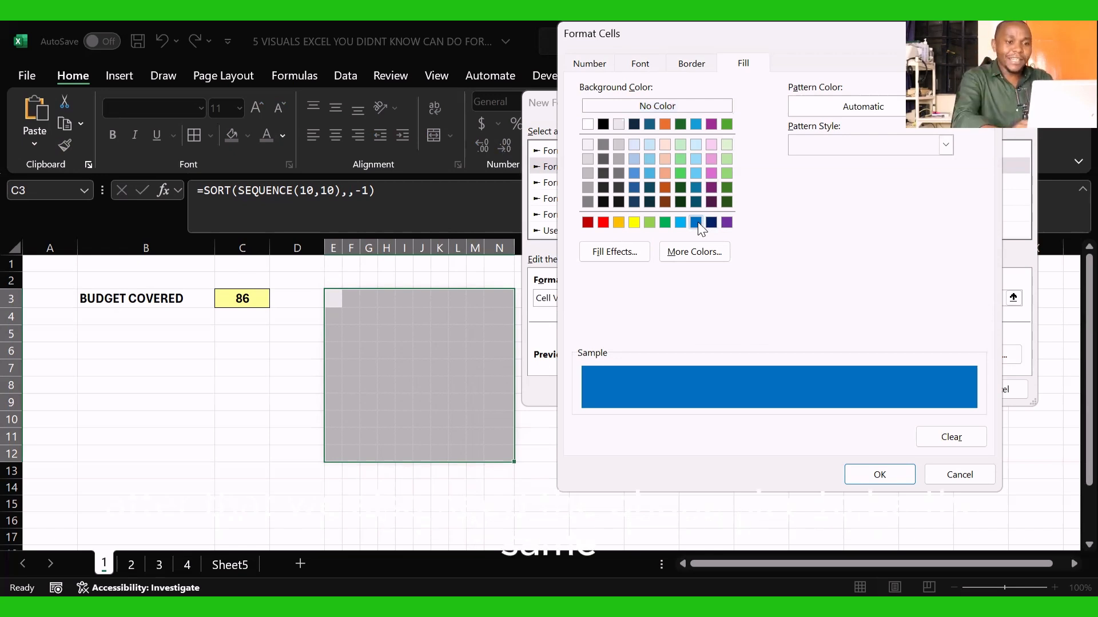
click(641, 65)
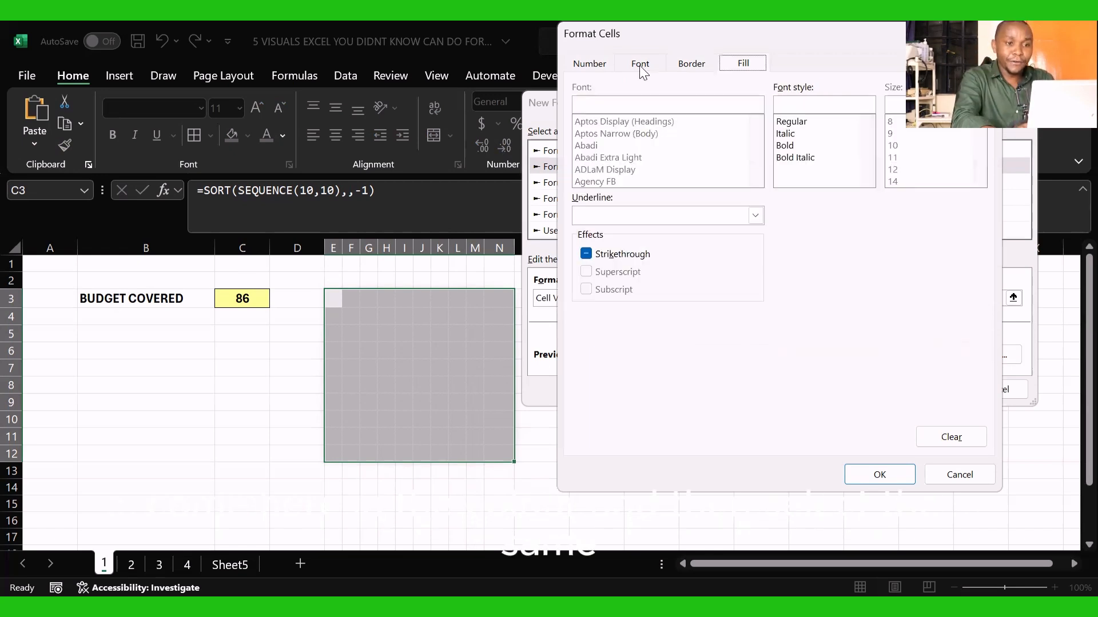
click(866, 218)
click(885, 402)
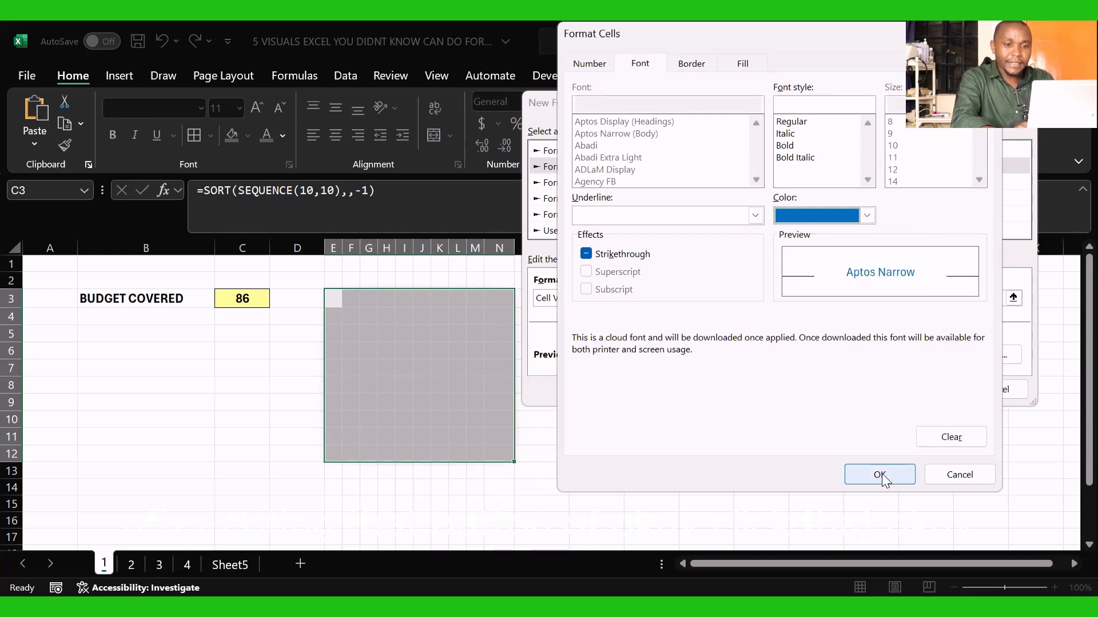
click(882, 476)
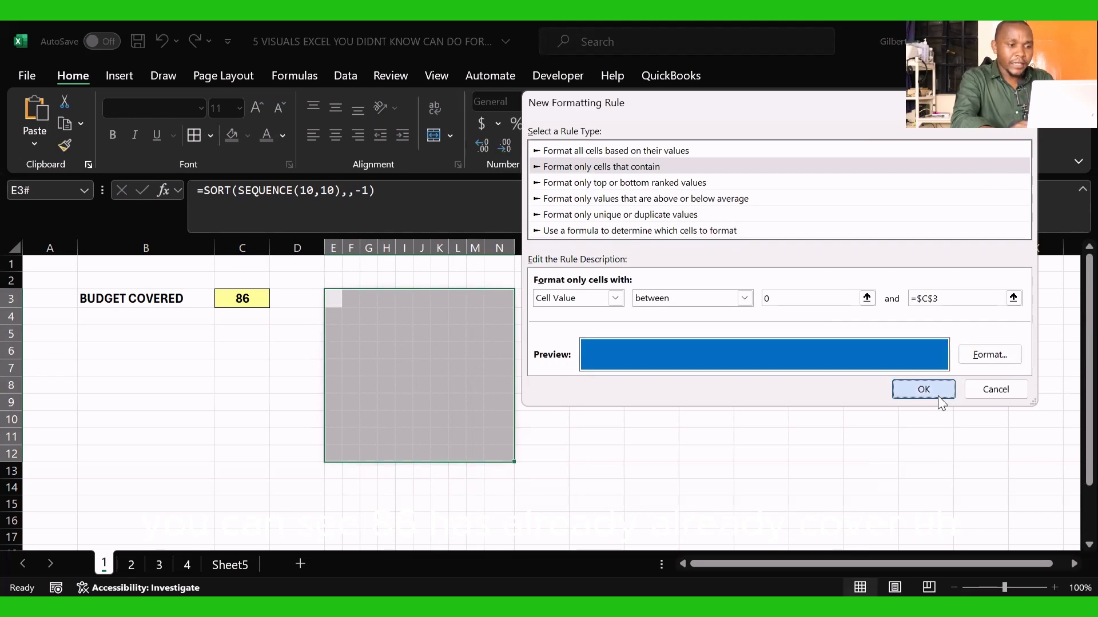
click(938, 396)
click(649, 369)
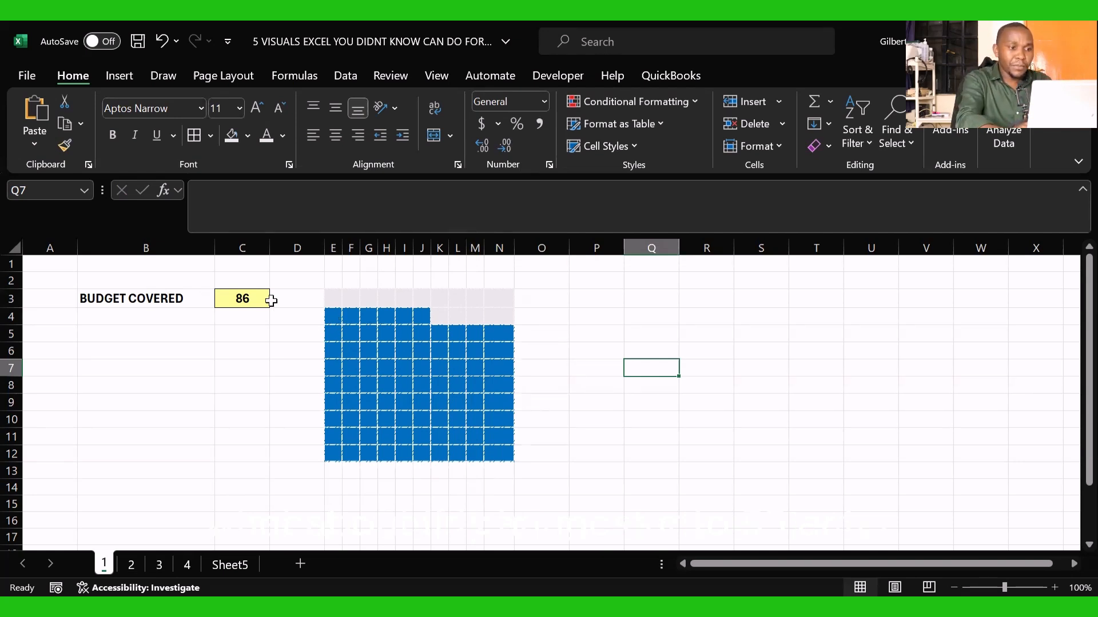
Step: Set the budget covered value in C3 to 55
click(252, 299)
text(55)
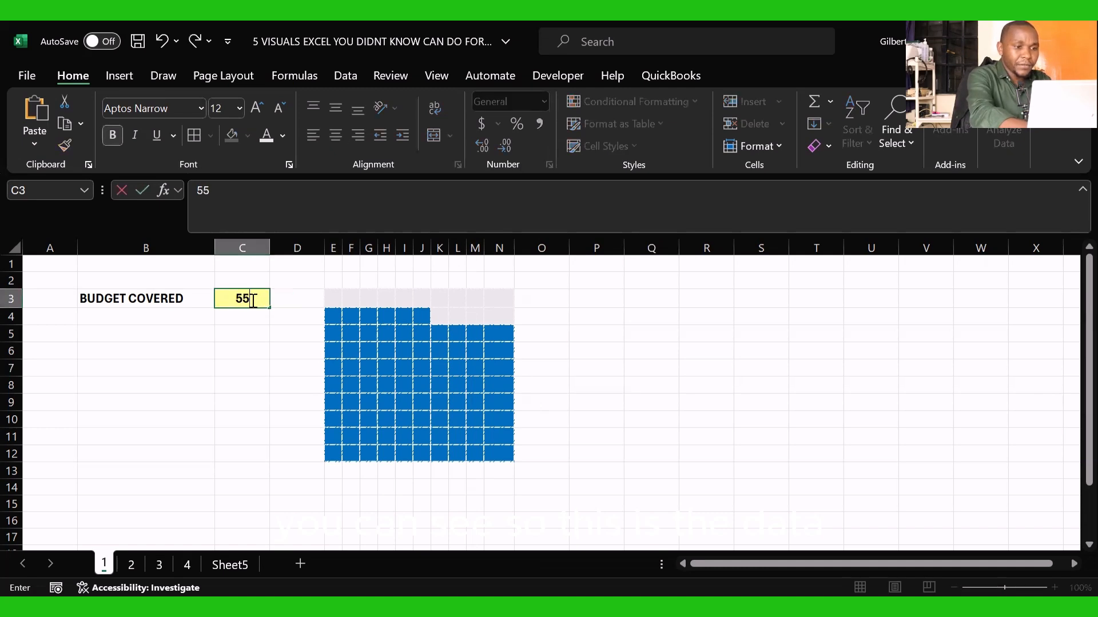
key(Return)
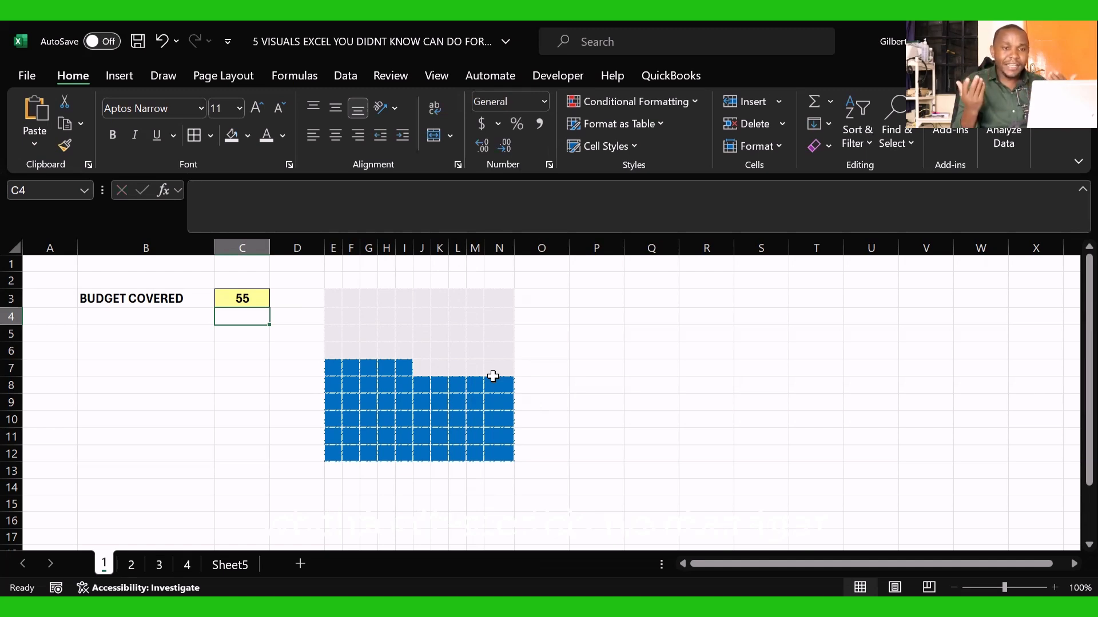
click(248, 303)
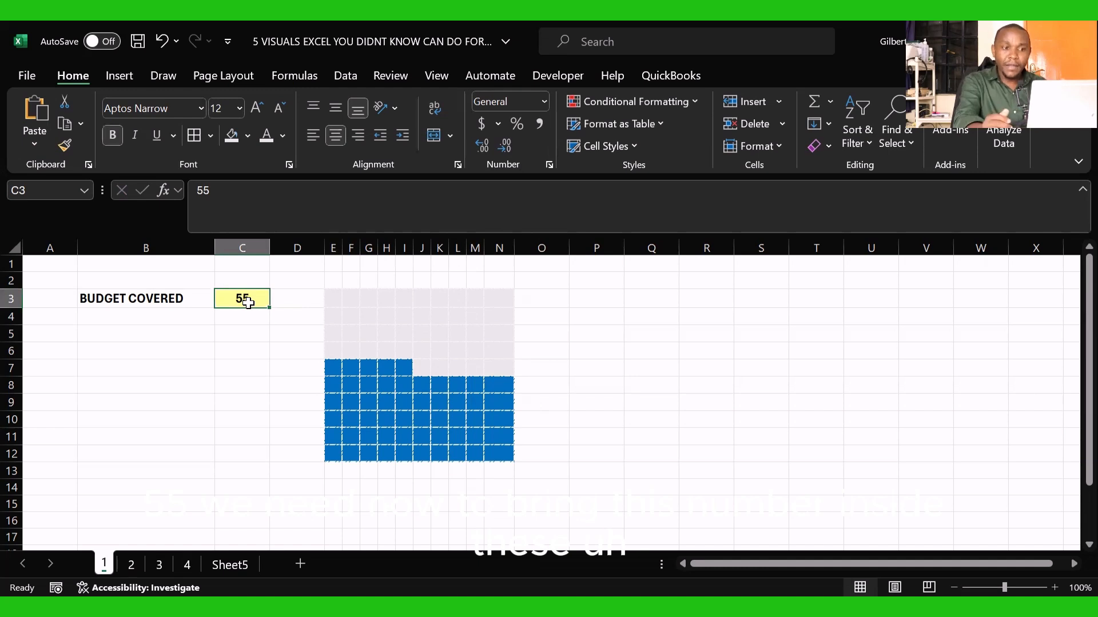
drag(368, 332, 465, 399)
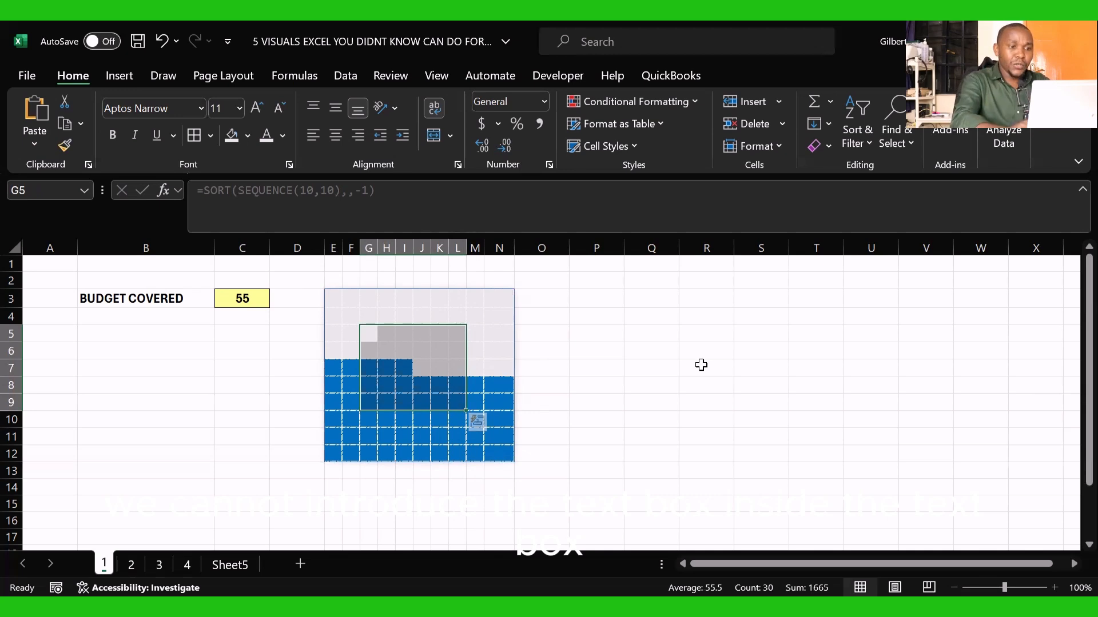
click(657, 369)
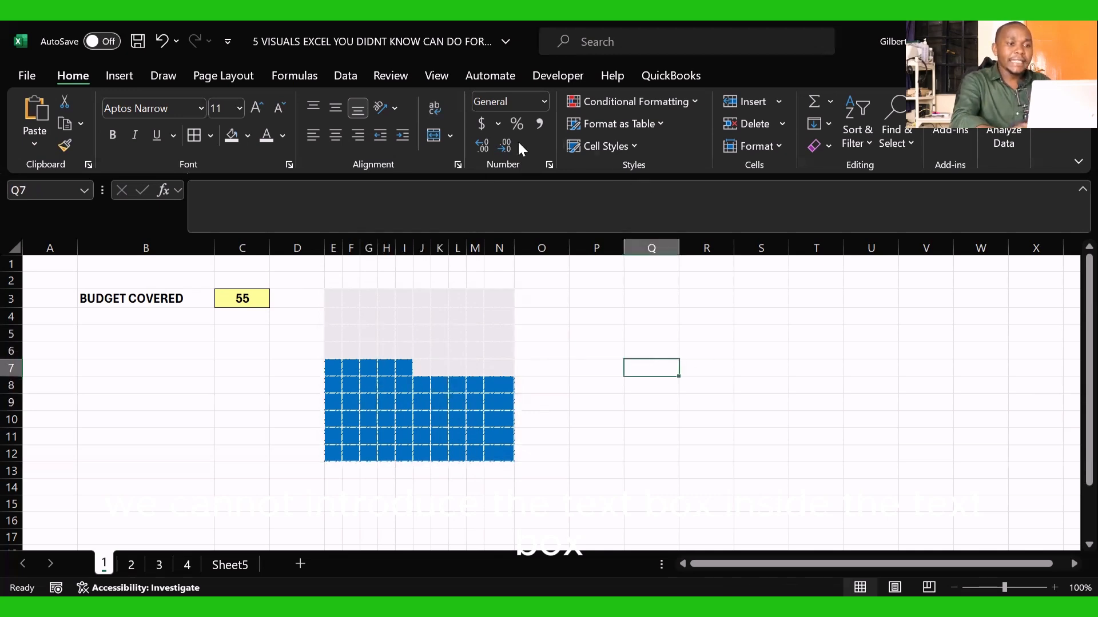
Step: Draw a text box about 1.39 inches wide over the middle of the grid, covering roughly G5:M9
click(121, 76)
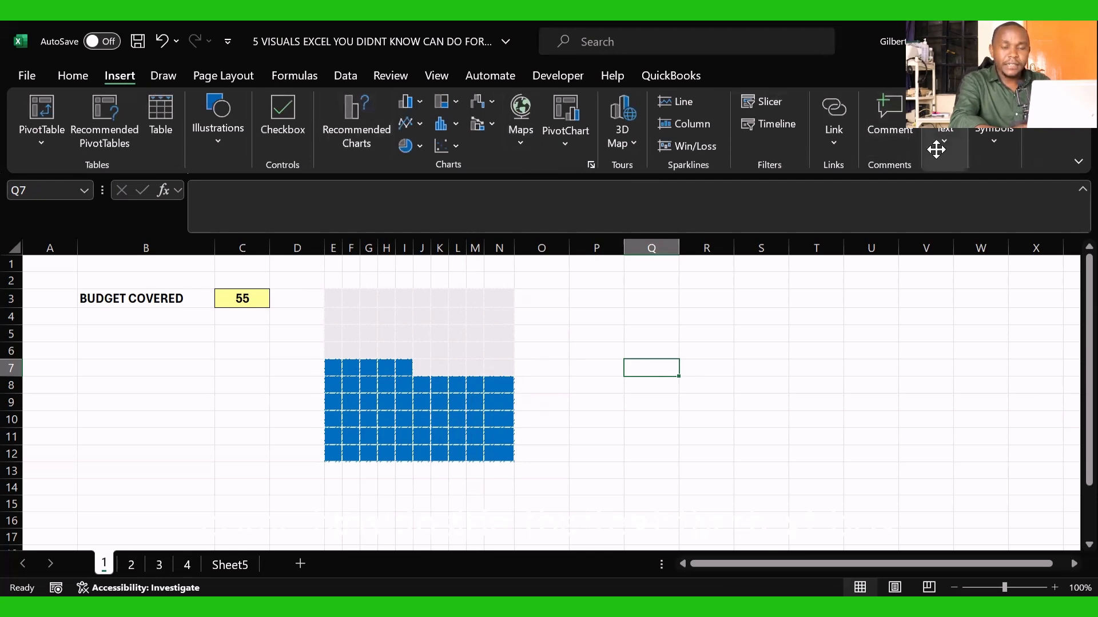
click(910, 198)
drag(367, 326, 481, 412)
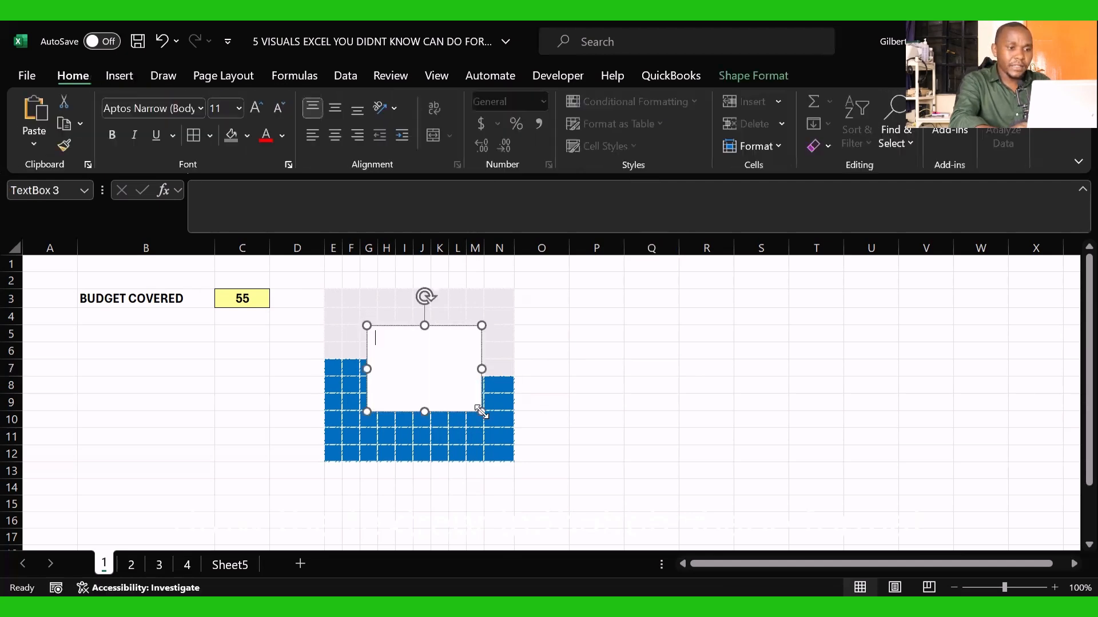
Step: Remove the fill and the outline from the text box over the grid
click(753, 77)
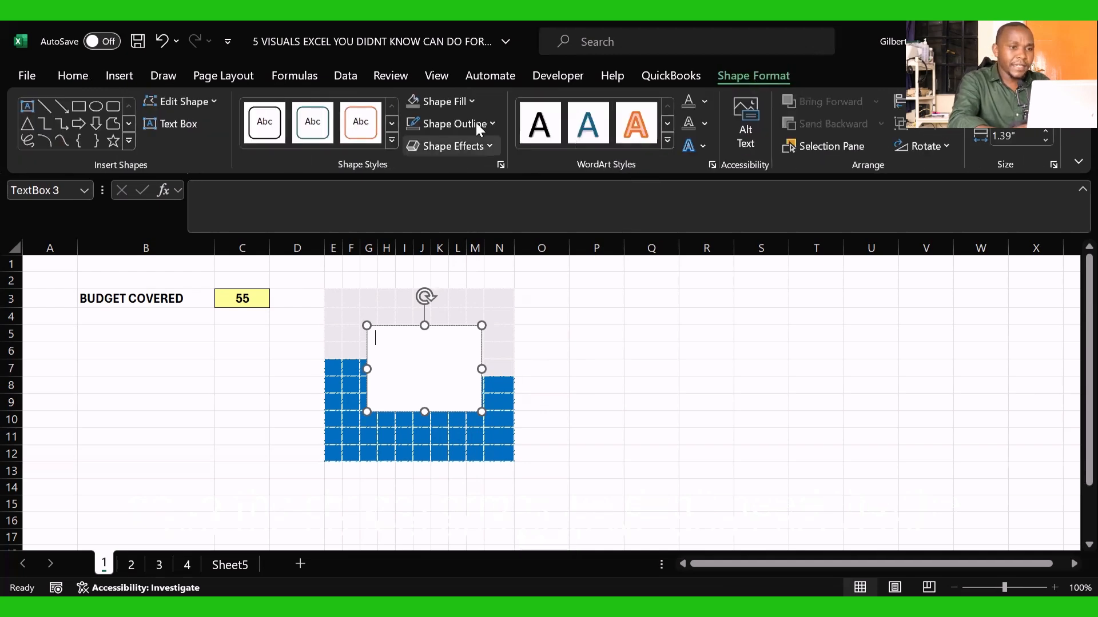
click(469, 106)
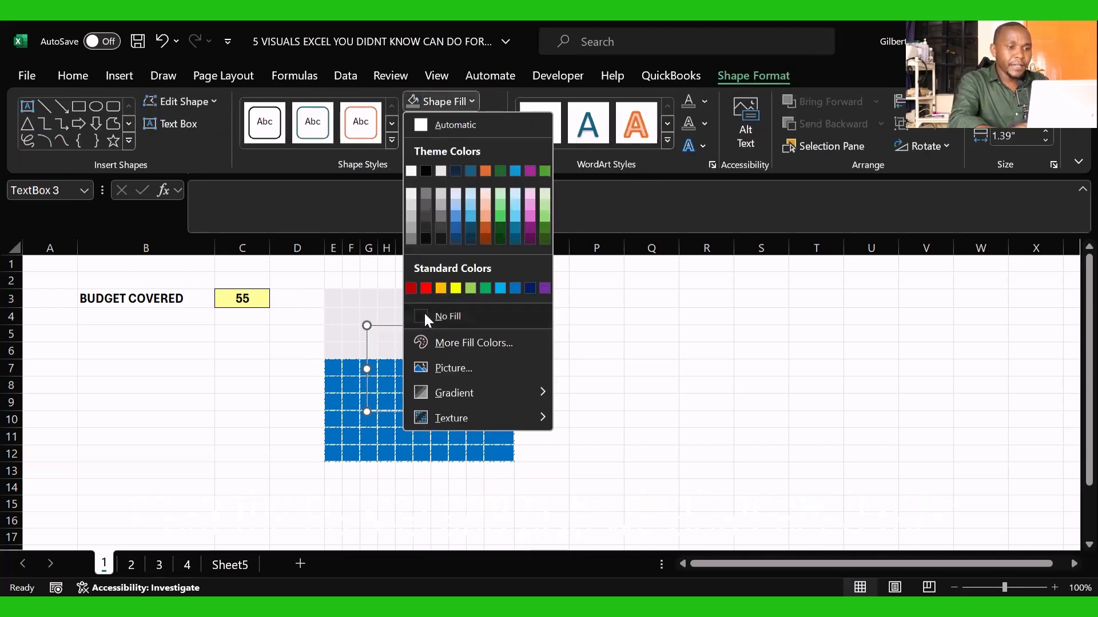
click(424, 314)
click(491, 126)
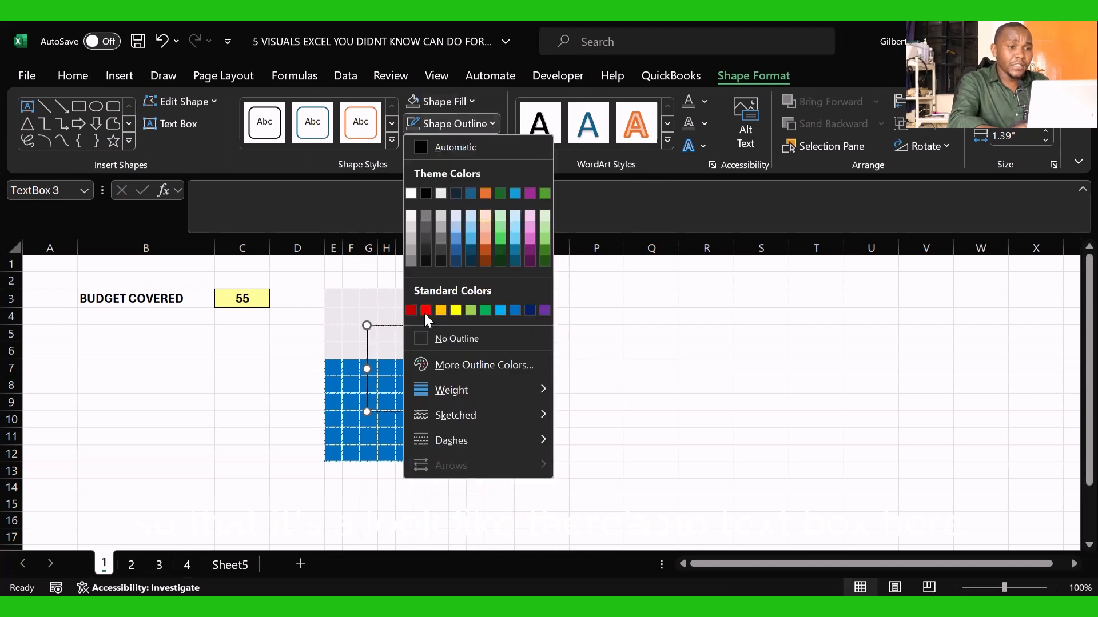
click(421, 334)
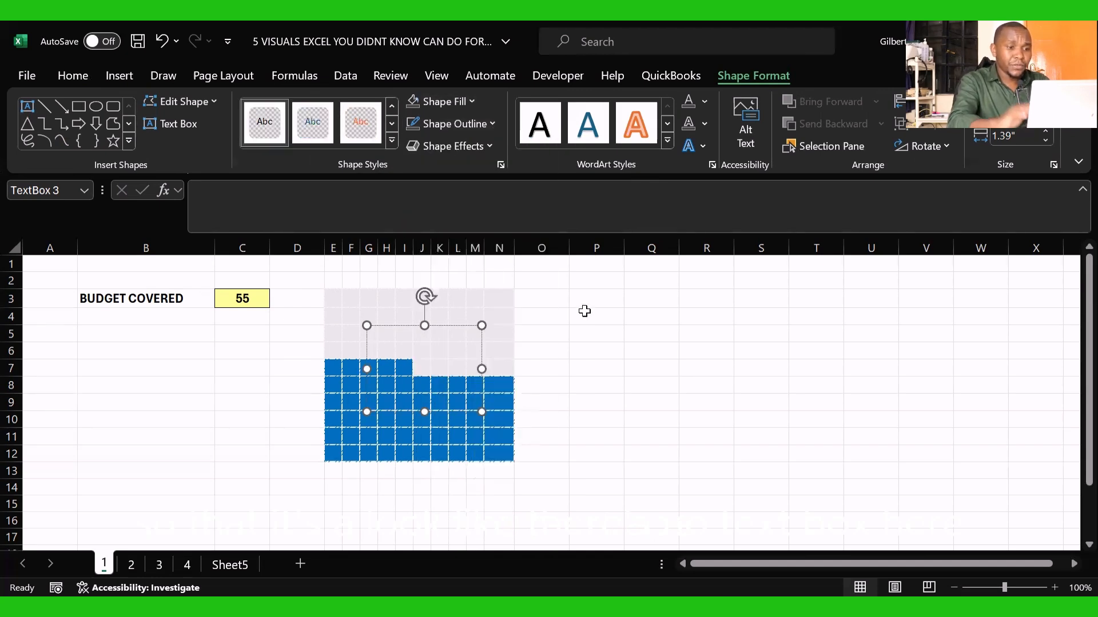
click(629, 336)
Step: Link the text box over the grid to the budget covered value with the formula =$C$3
click(436, 355)
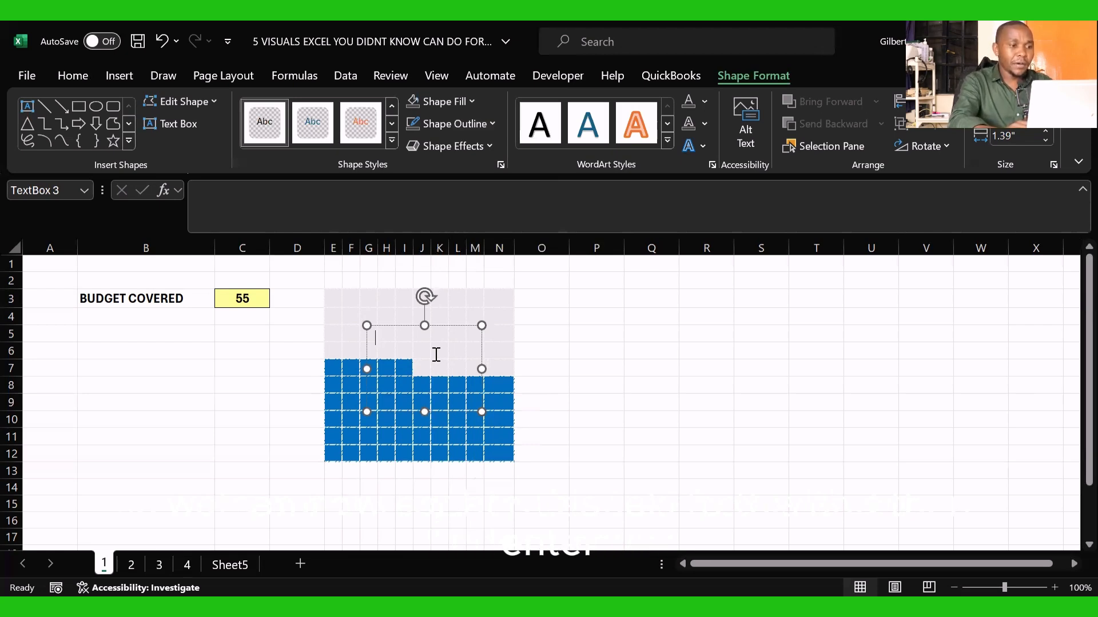
click(232, 203)
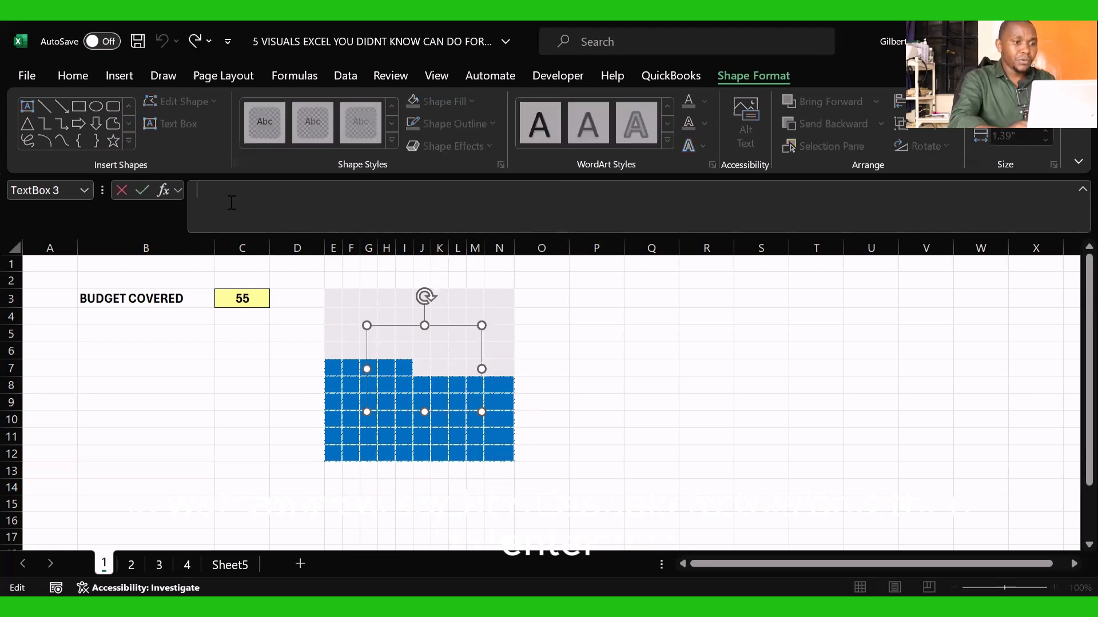
text(=)
click(241, 299)
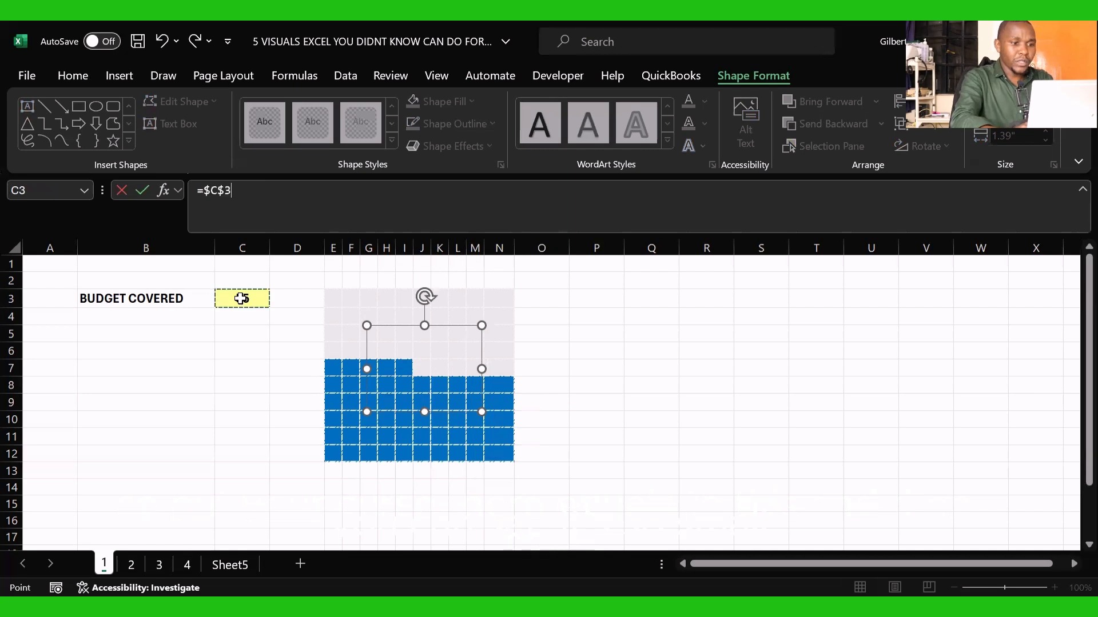
key(Return)
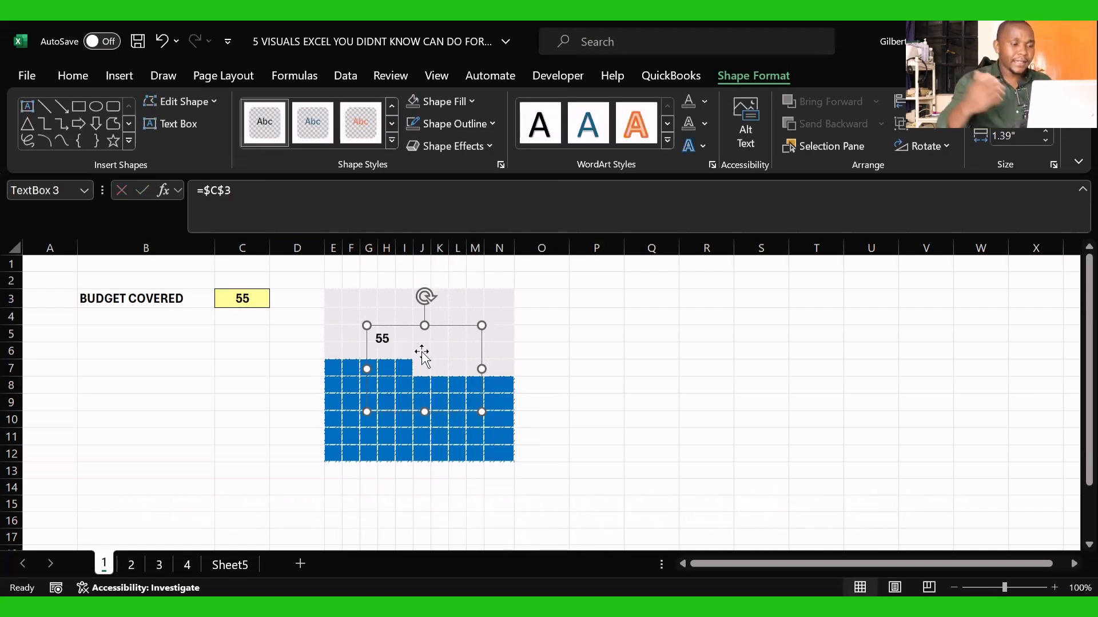
Step: Center the linked text box figure horizontally and vertically, and set its font size to 54
click(74, 76)
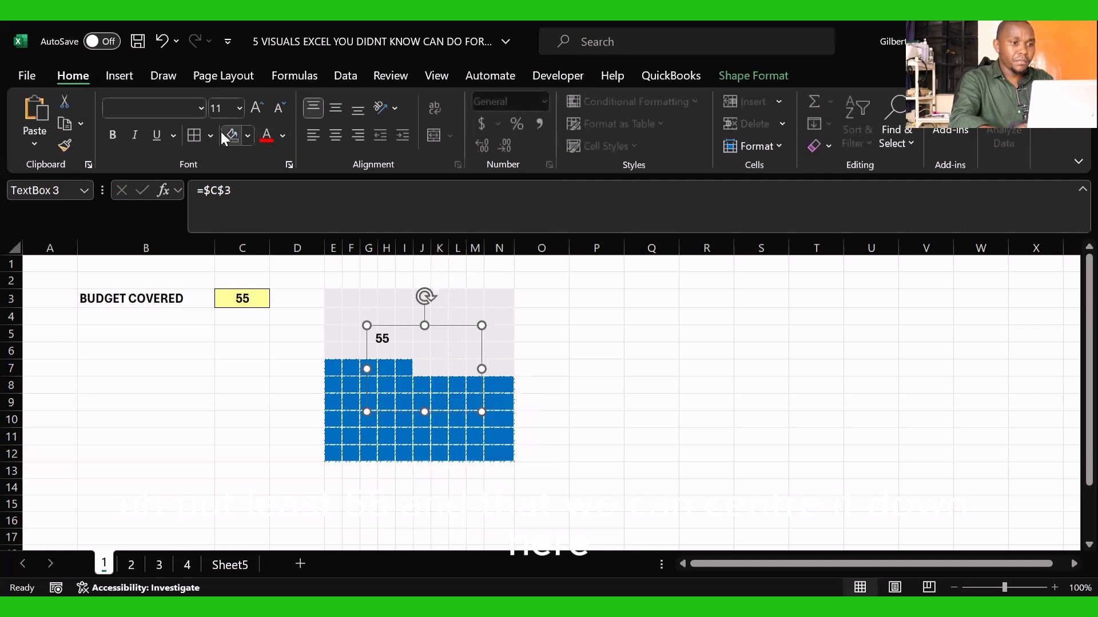
click(241, 108)
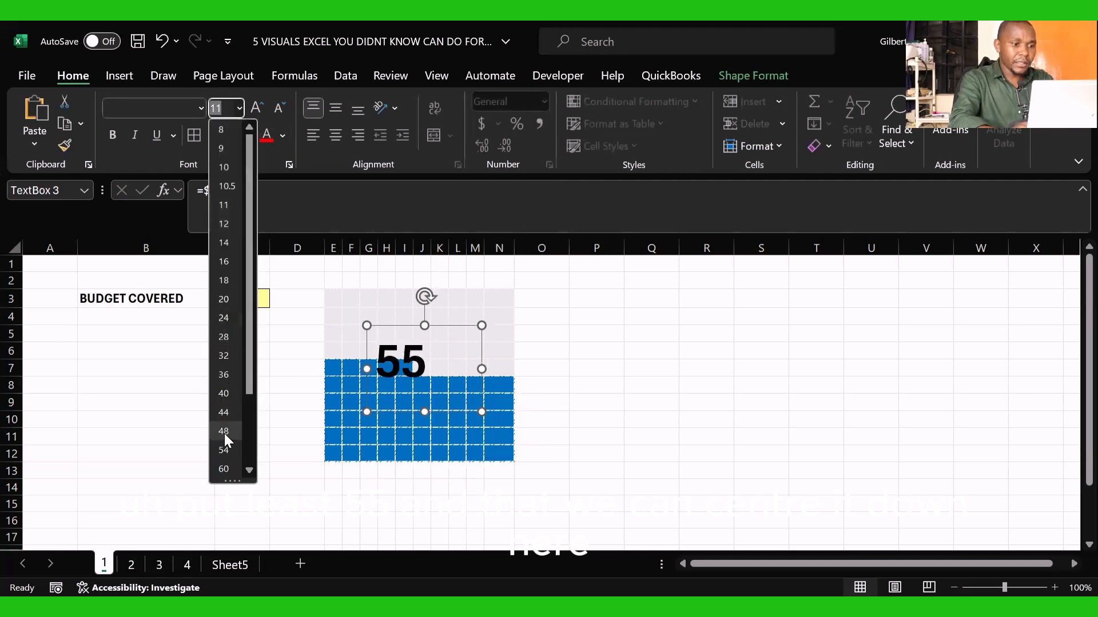
key(Escape)
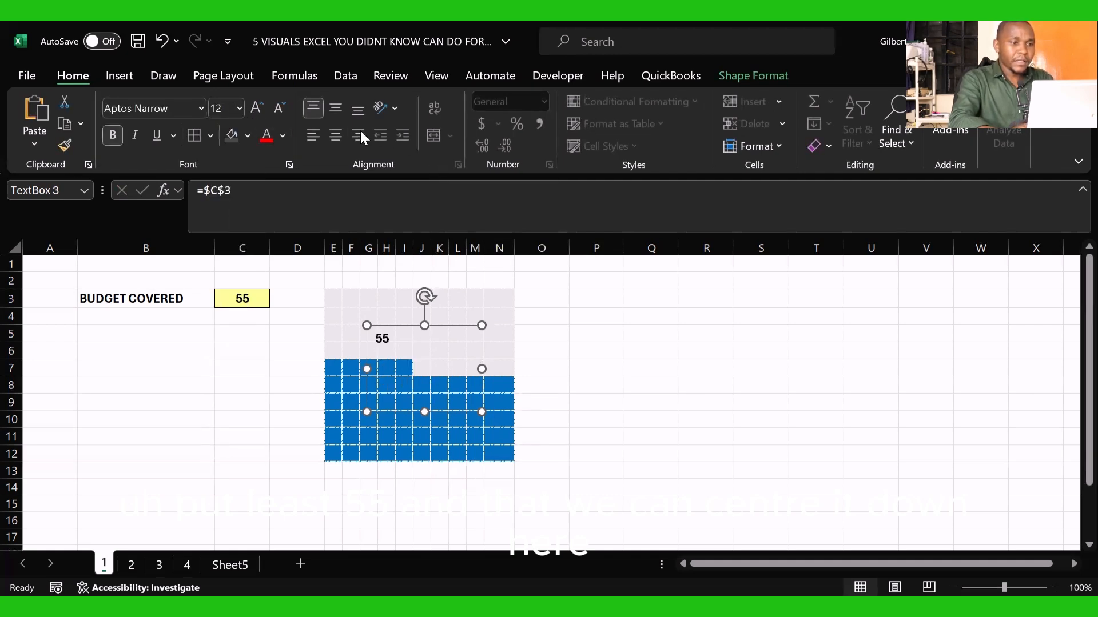
click(339, 115)
click(337, 135)
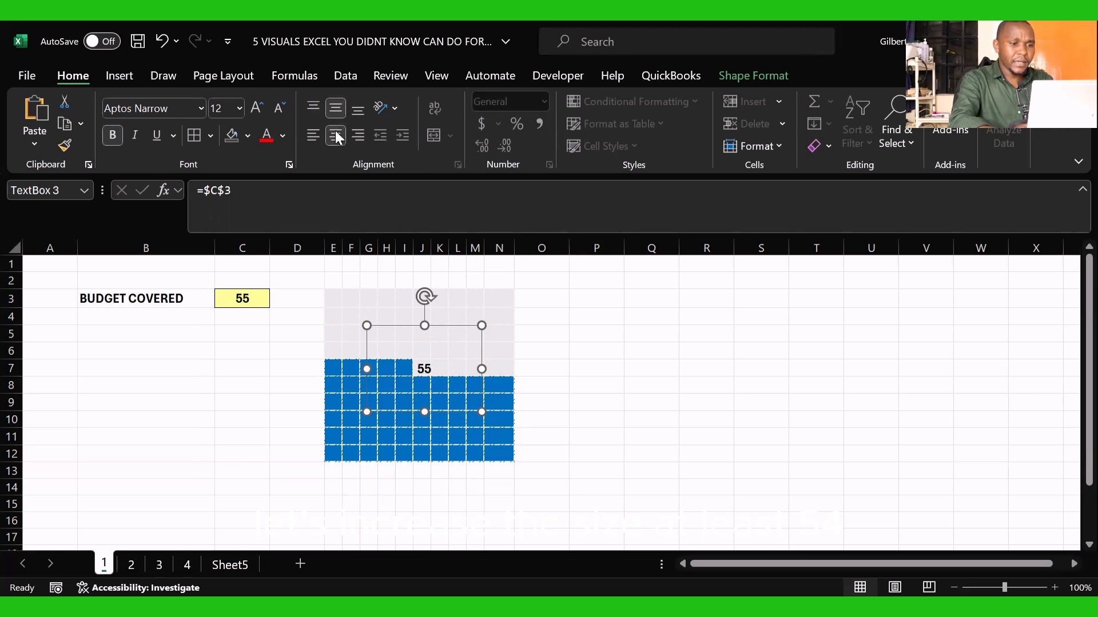
click(239, 108)
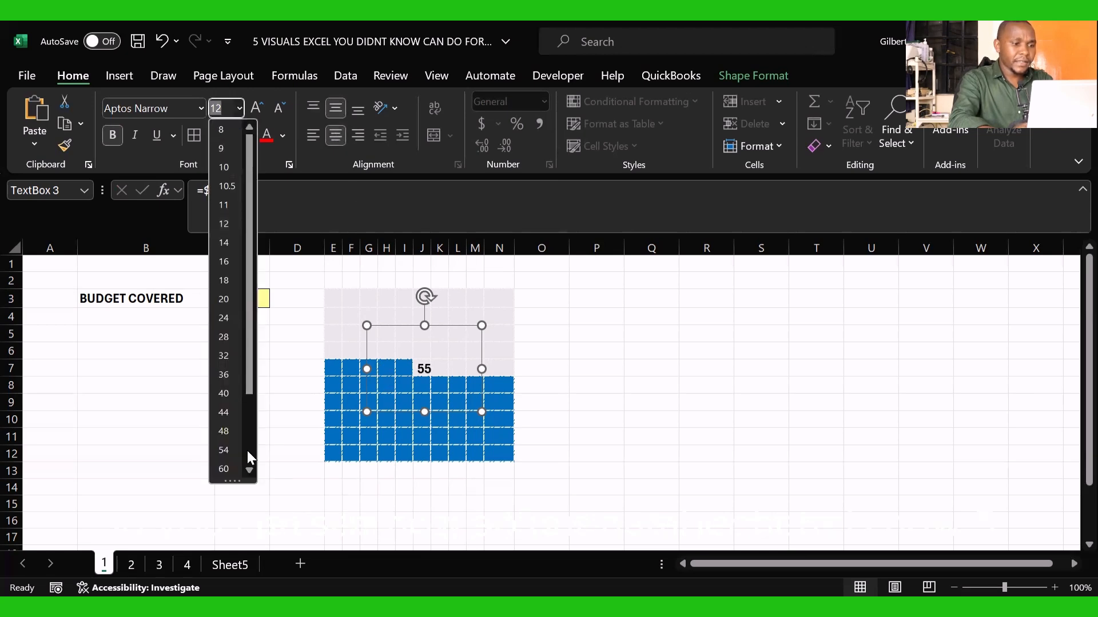
click(223, 449)
click(578, 332)
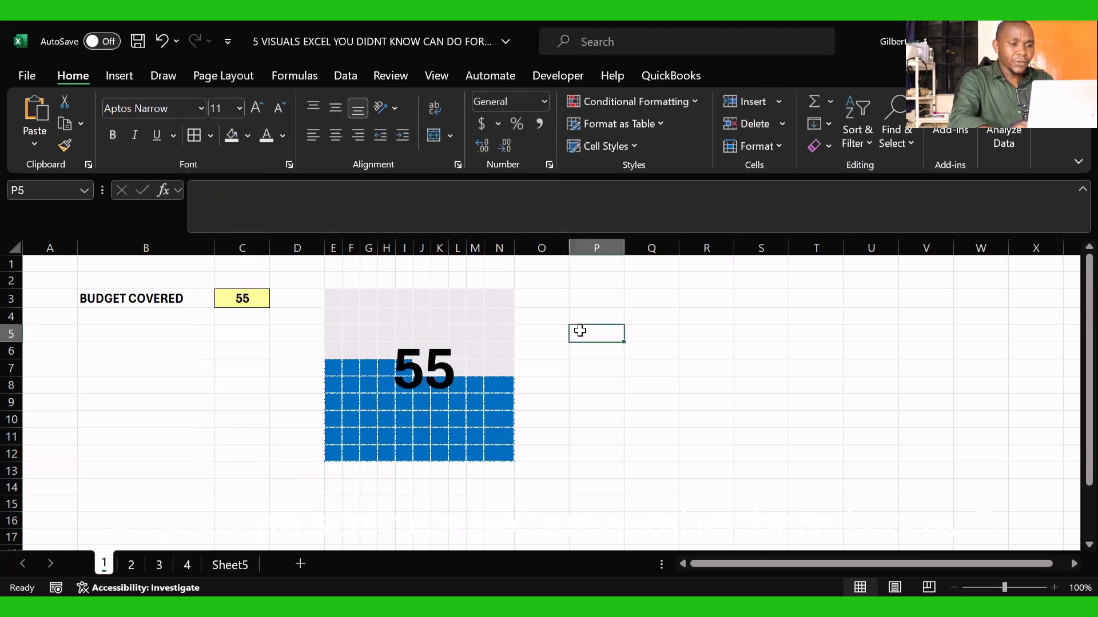
Step: Set the budget covered value in C3 to 100
click(238, 291)
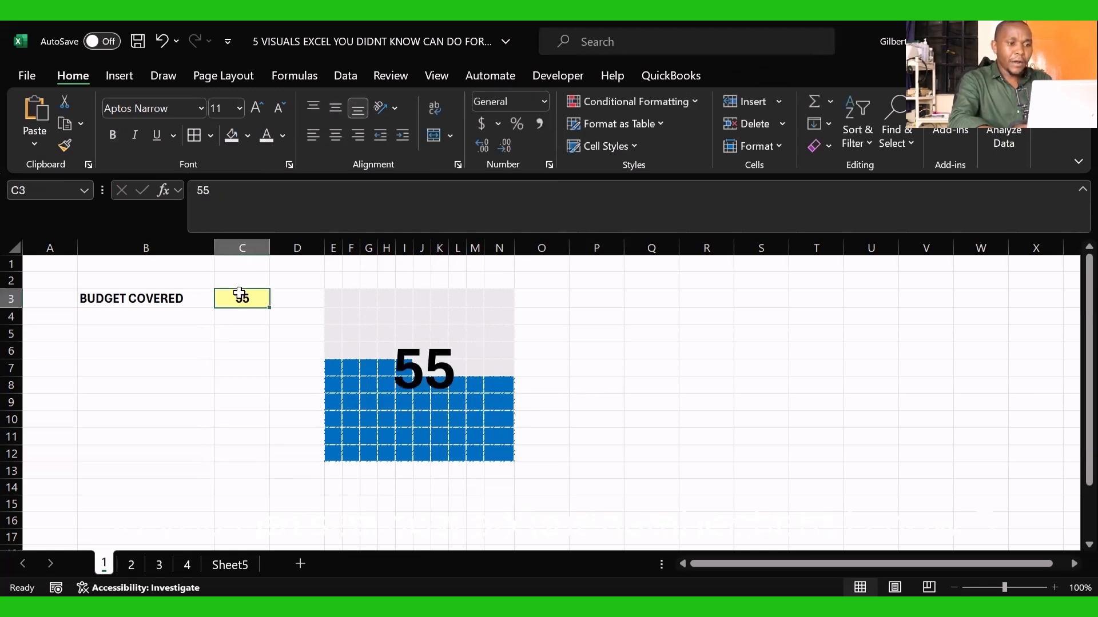
click(404, 362)
click(595, 366)
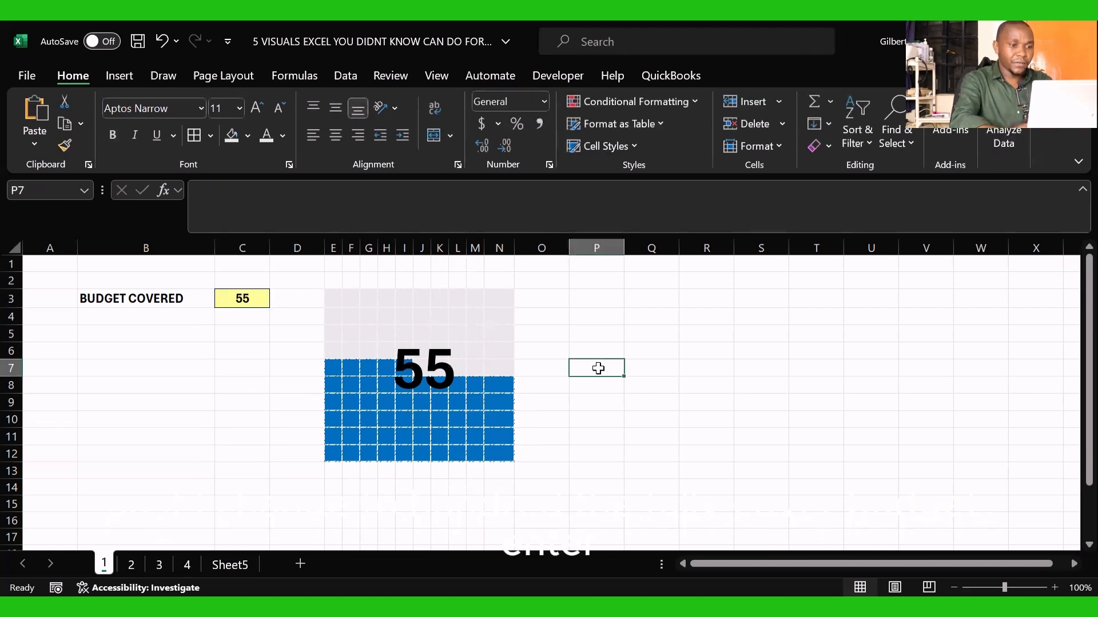
click(230, 294)
text(00)
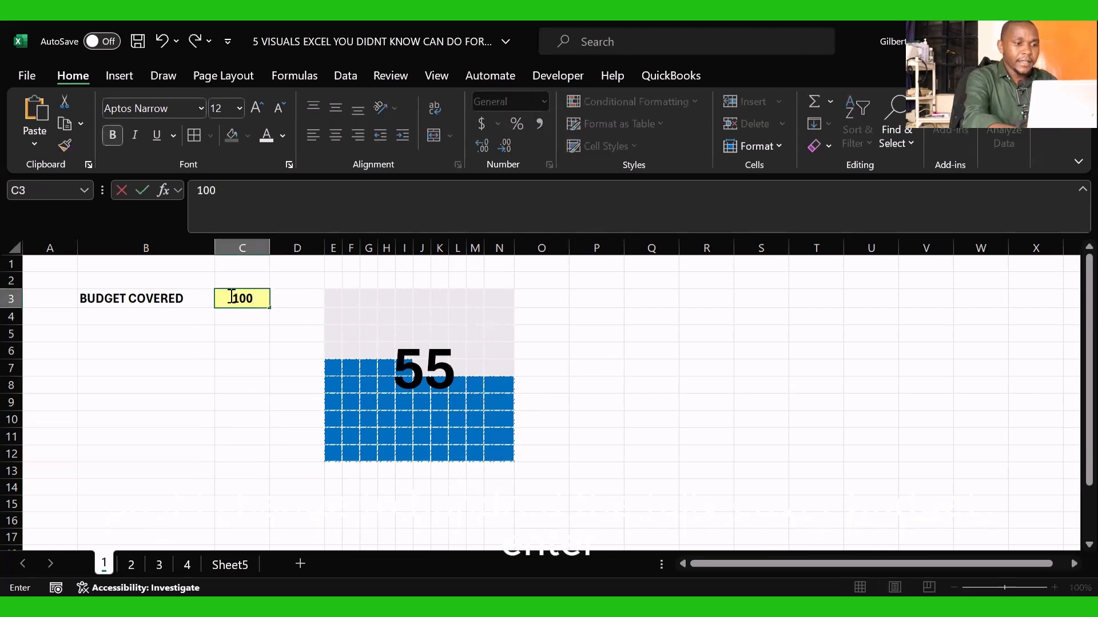
key(Return)
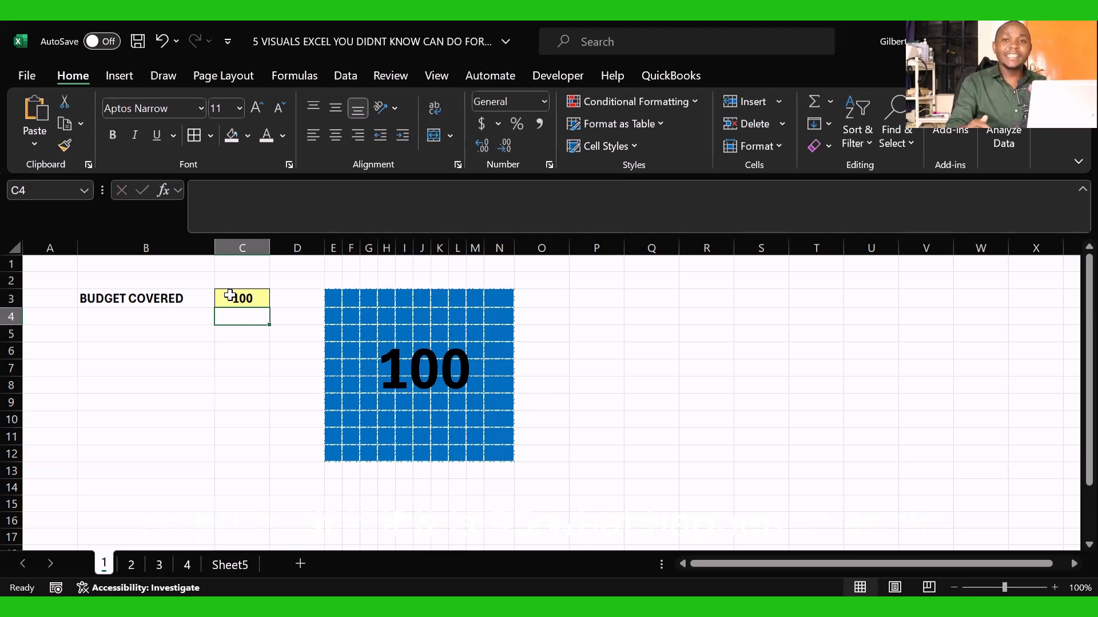
Step: Set the budget covered value in C3 to 95
click(230, 295)
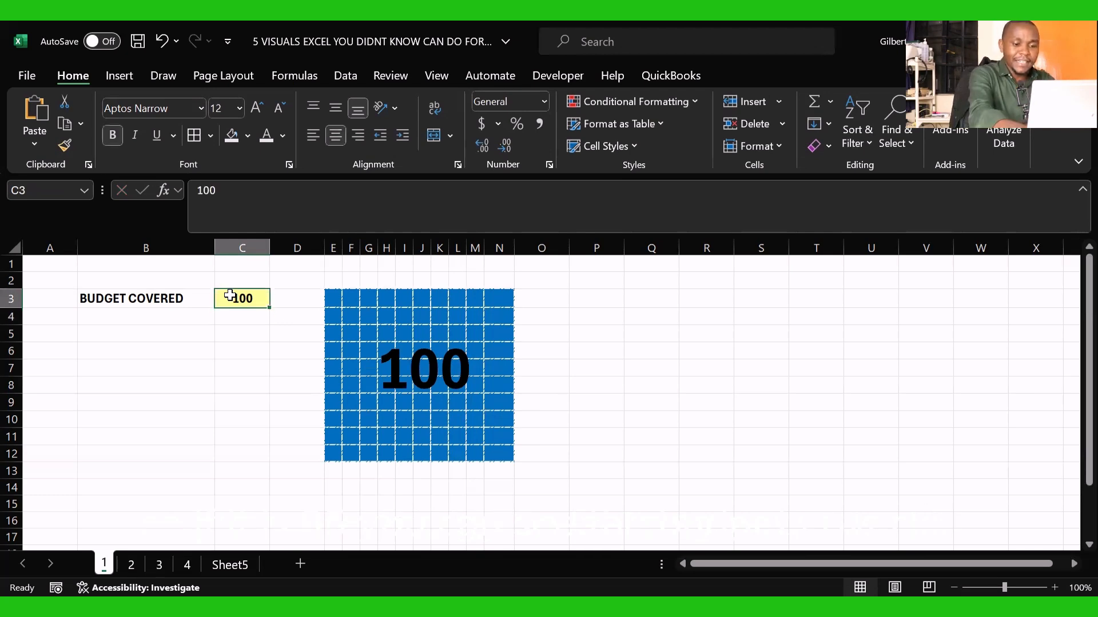
text(95)
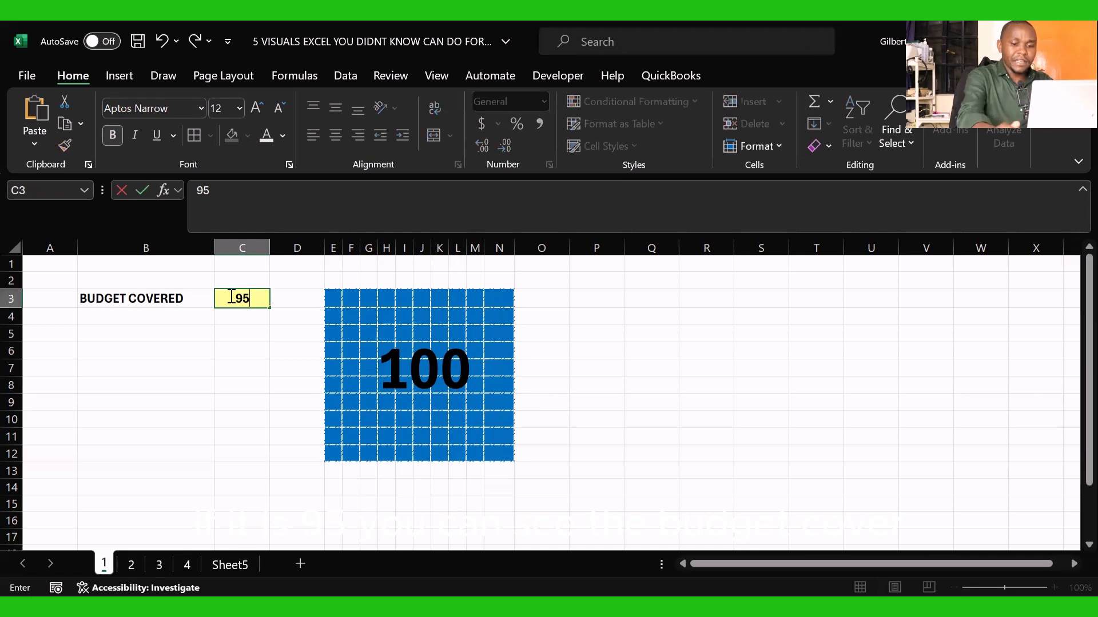
key(Return)
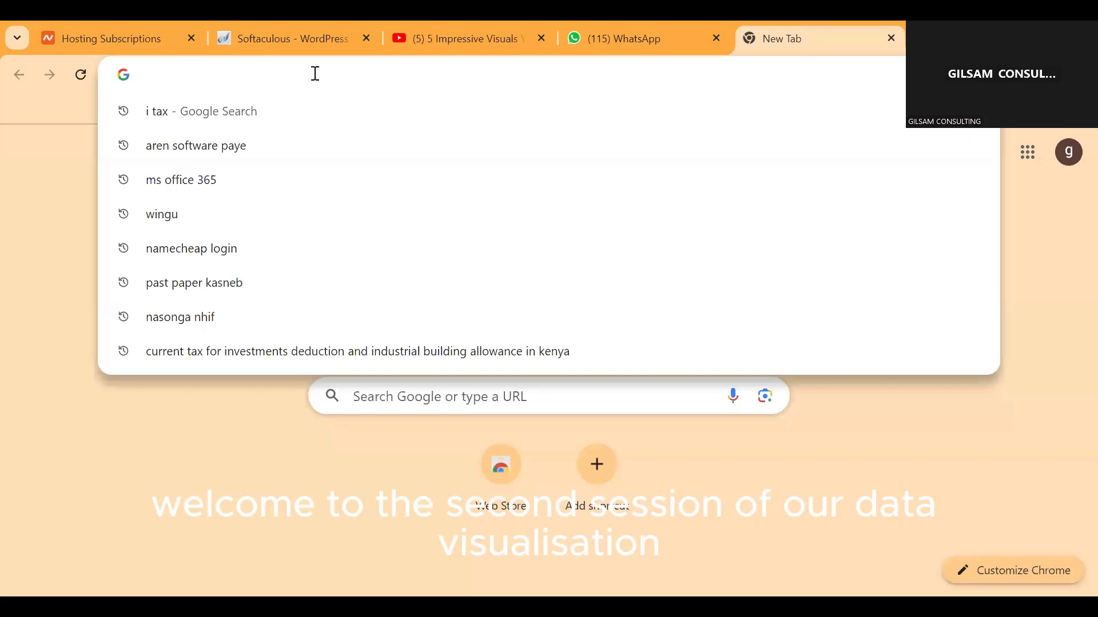
Step: Switch to the Chrome browser, load gilsamcpacentre.com and go to the second page of its home page course list
text(gilsamcpacentre.com)
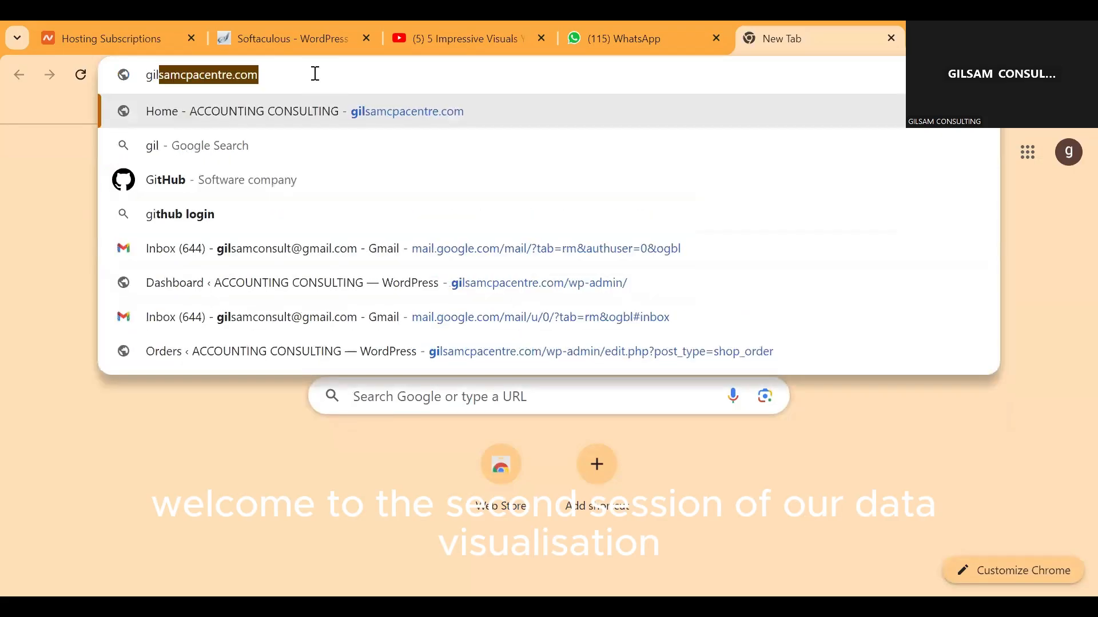
key(Return)
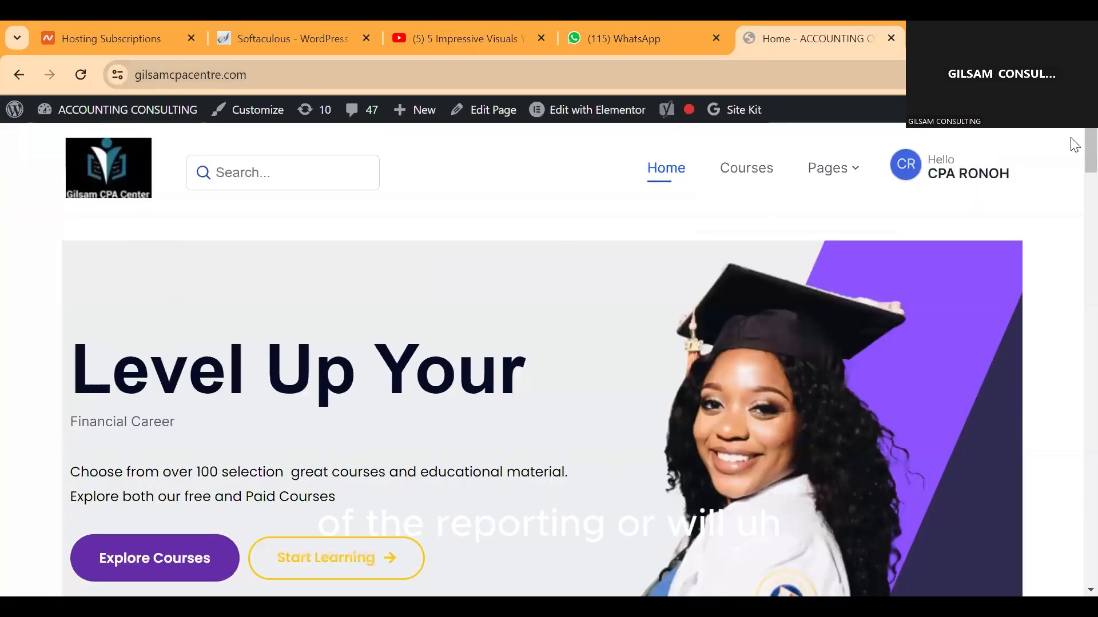
scroll(1075, 145, down, 12)
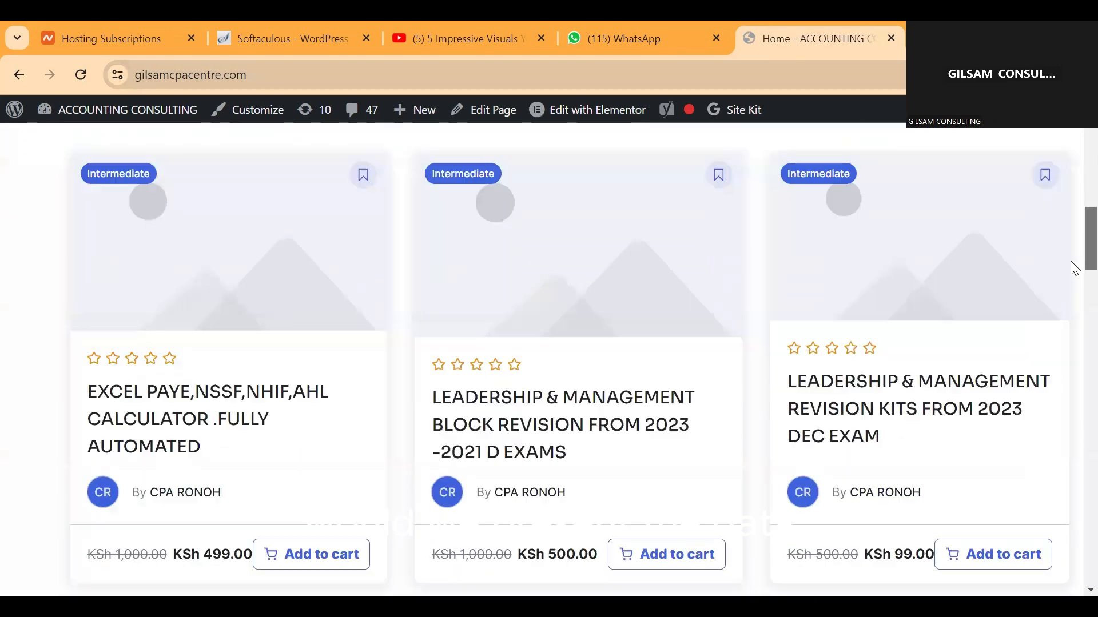
scroll(1072, 286, down, 15)
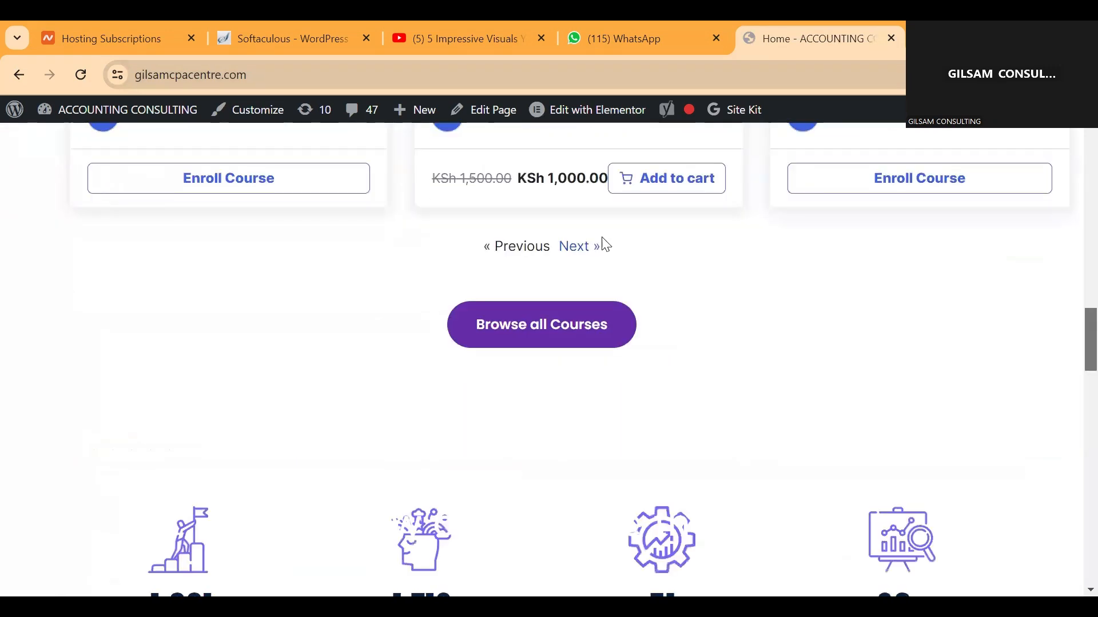
click(572, 246)
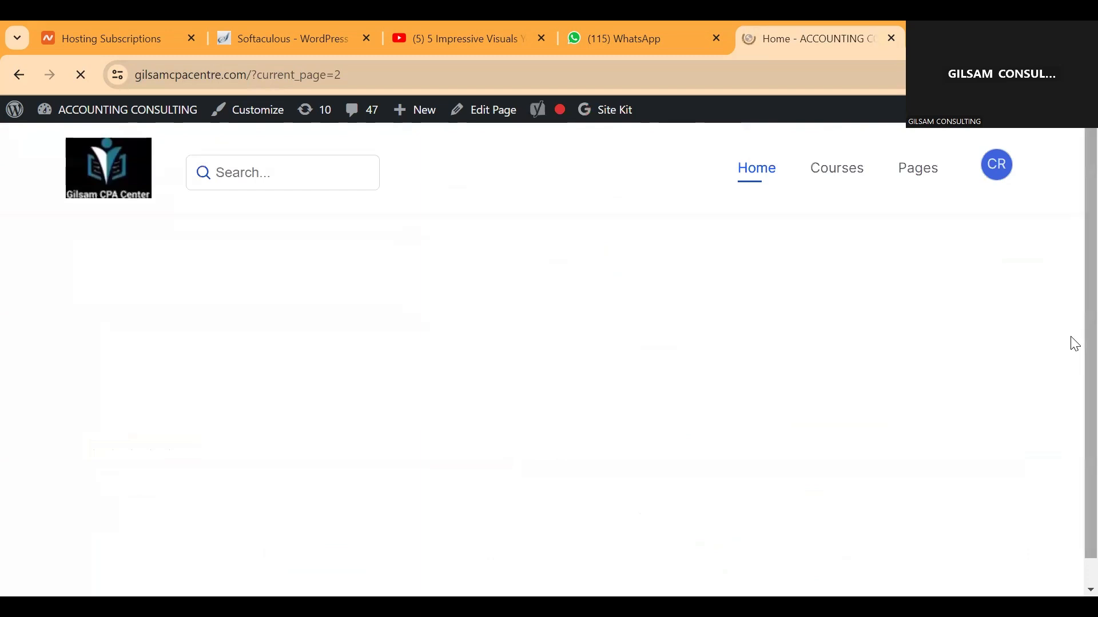
Step: Examine the courses on the second list page and continue to the third page
scroll(1075, 349, down, 12)
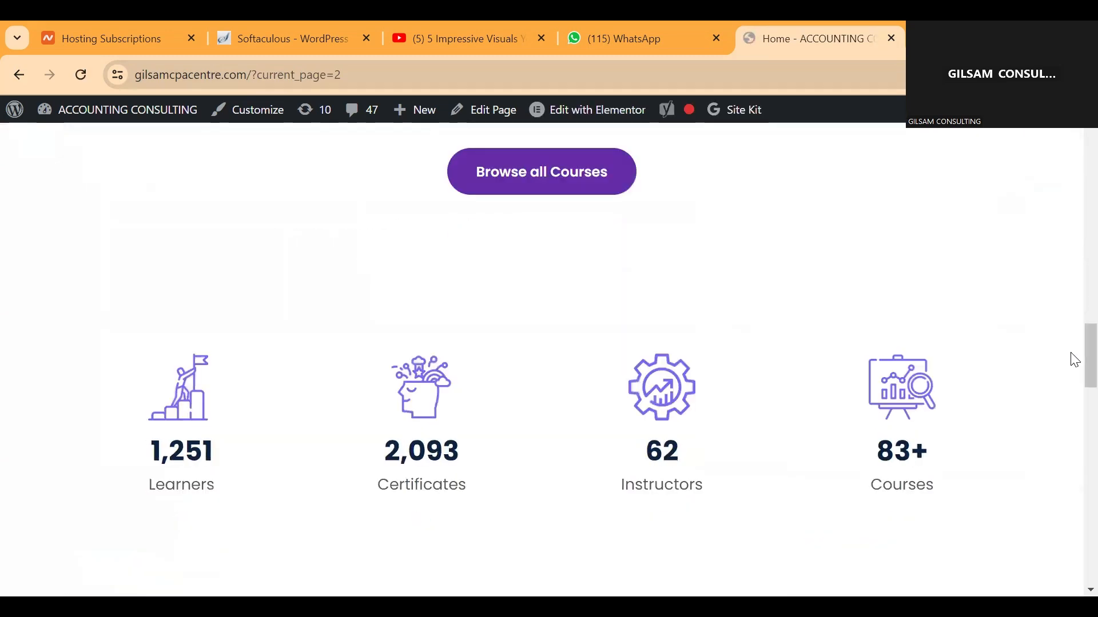
scroll(1072, 378, up, 10)
scroll(1072, 275, down, 5)
scroll(1075, 286, up, 5)
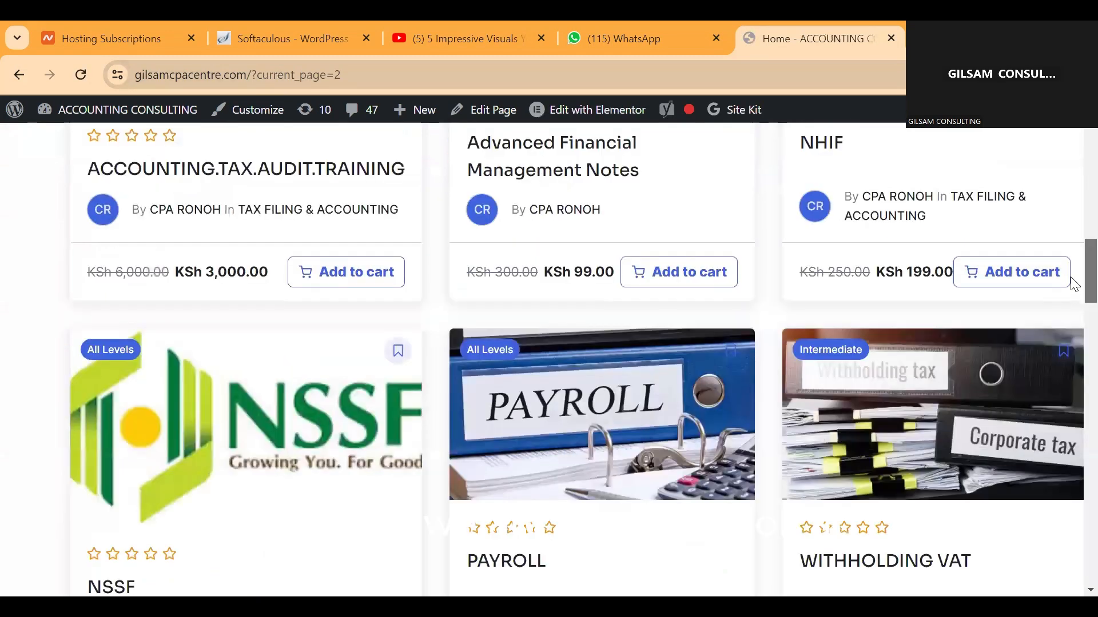
scroll(1075, 274, up, 3)
scroll(1072, 254, up, 3)
scroll(1070, 297, down, 9)
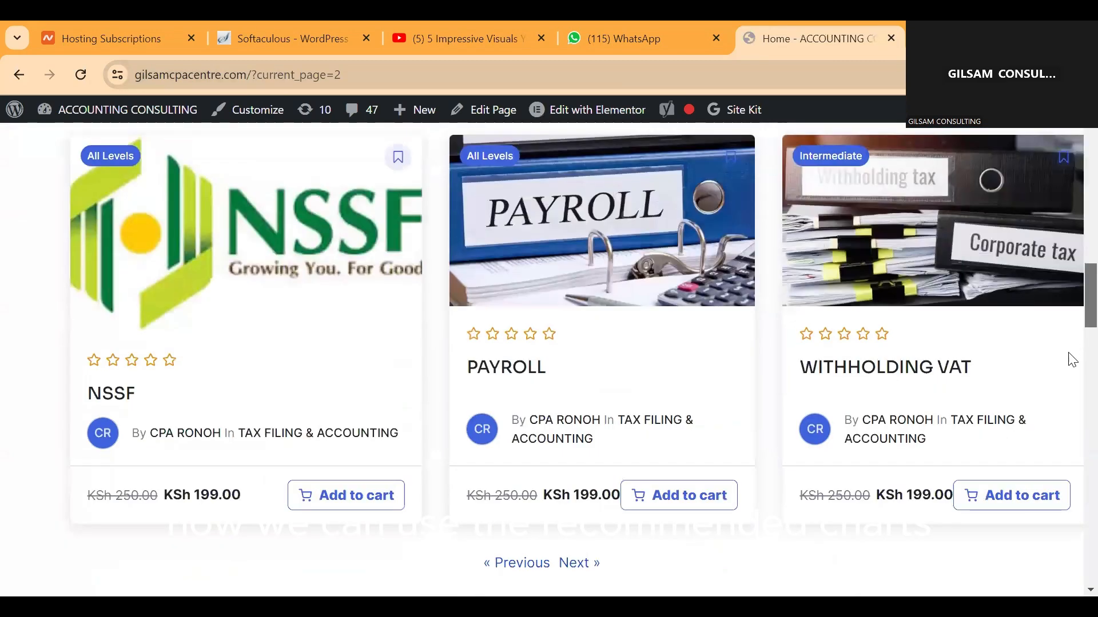
scroll(1068, 355, up, 15)
scroll(1067, 320, down, 17)
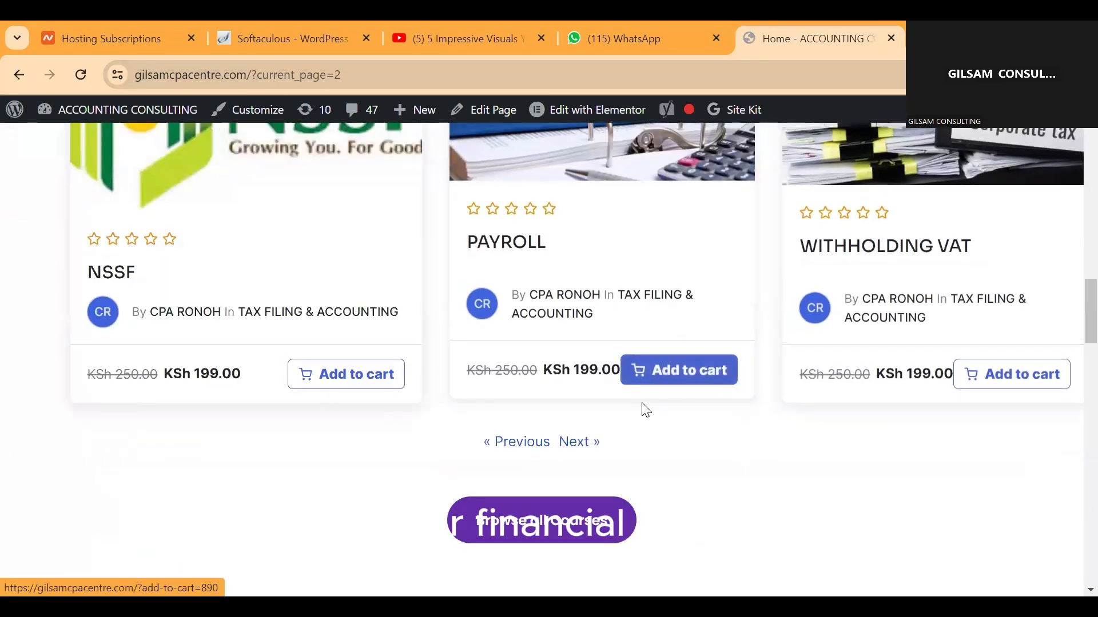
click(588, 439)
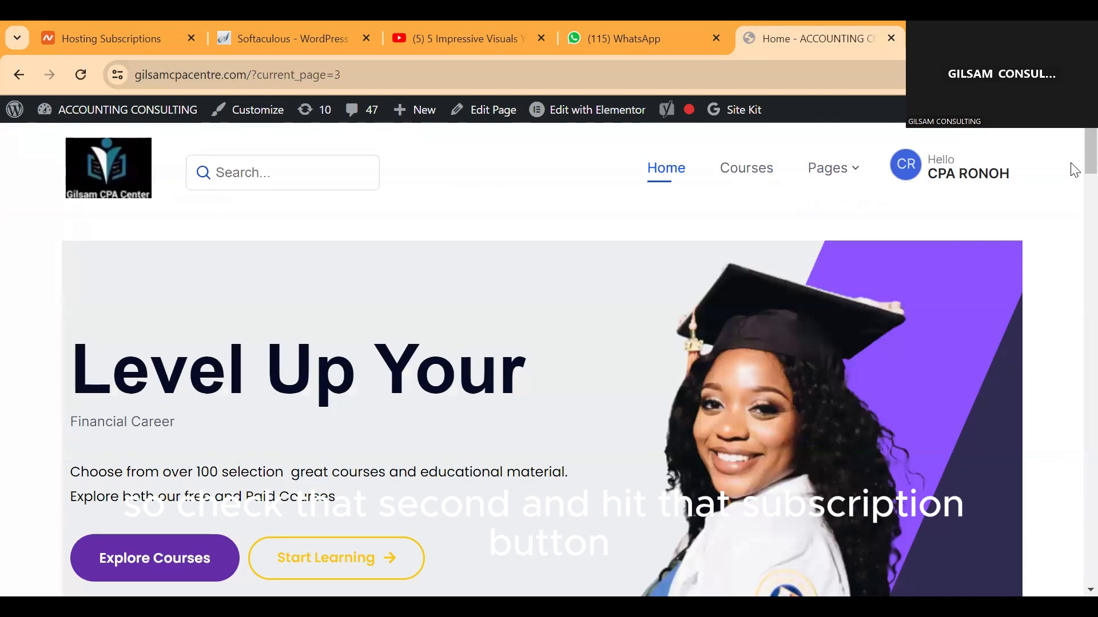
Step: Look through the courses on the third list page and continue to the fourth page
scroll(1074, 228, down, 8)
scroll(1073, 229, down, 15)
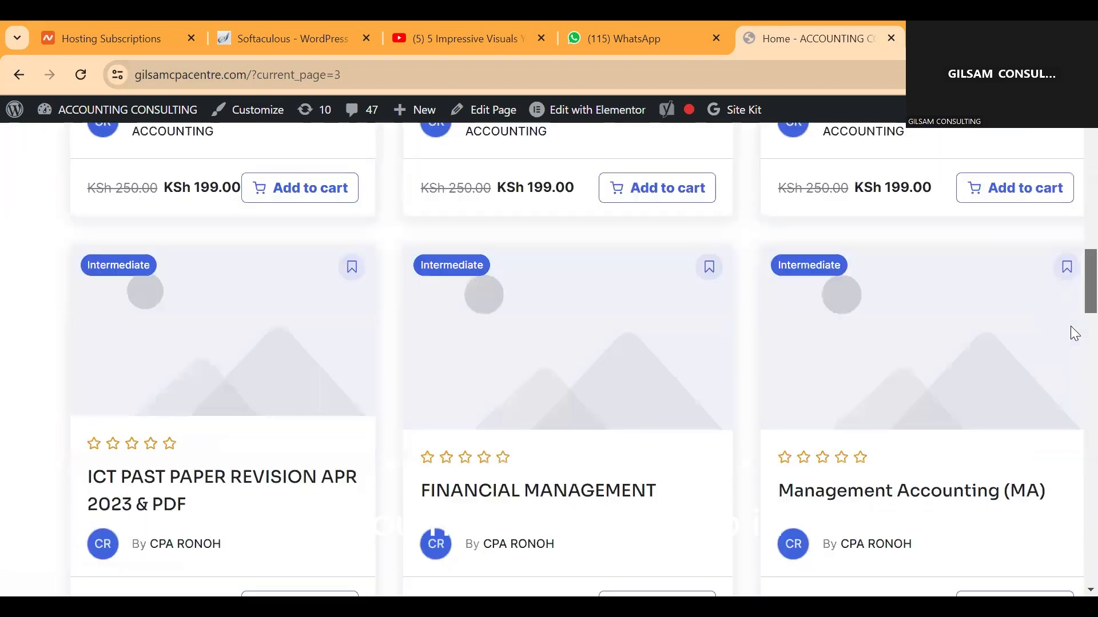
scroll(1073, 326, up, 3)
scroll(1074, 309, up, 10)
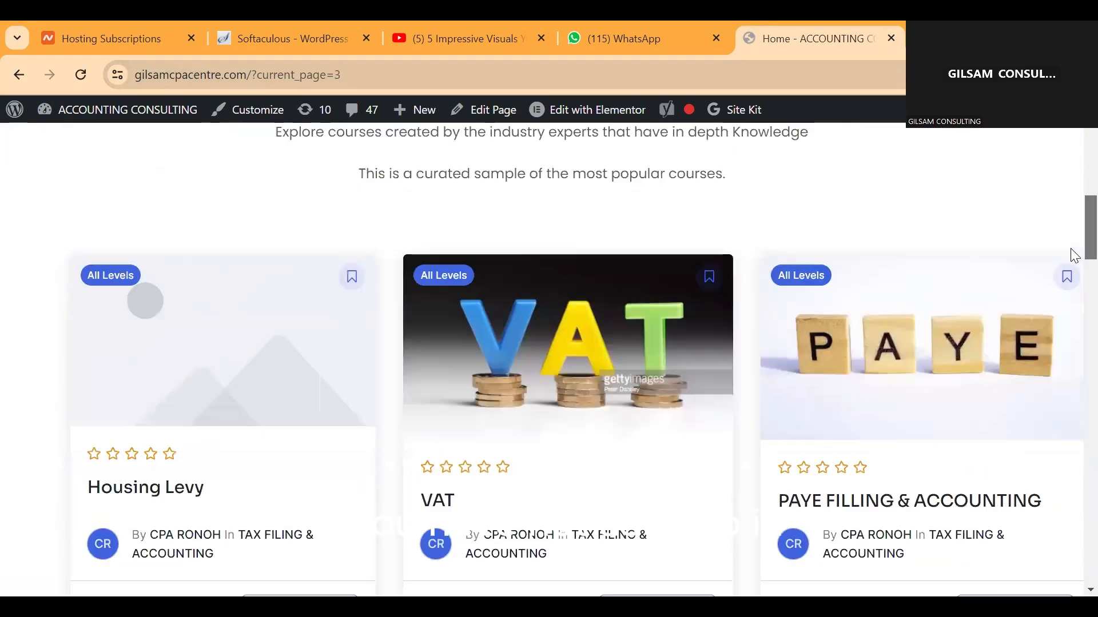
scroll(1074, 255, down, 10)
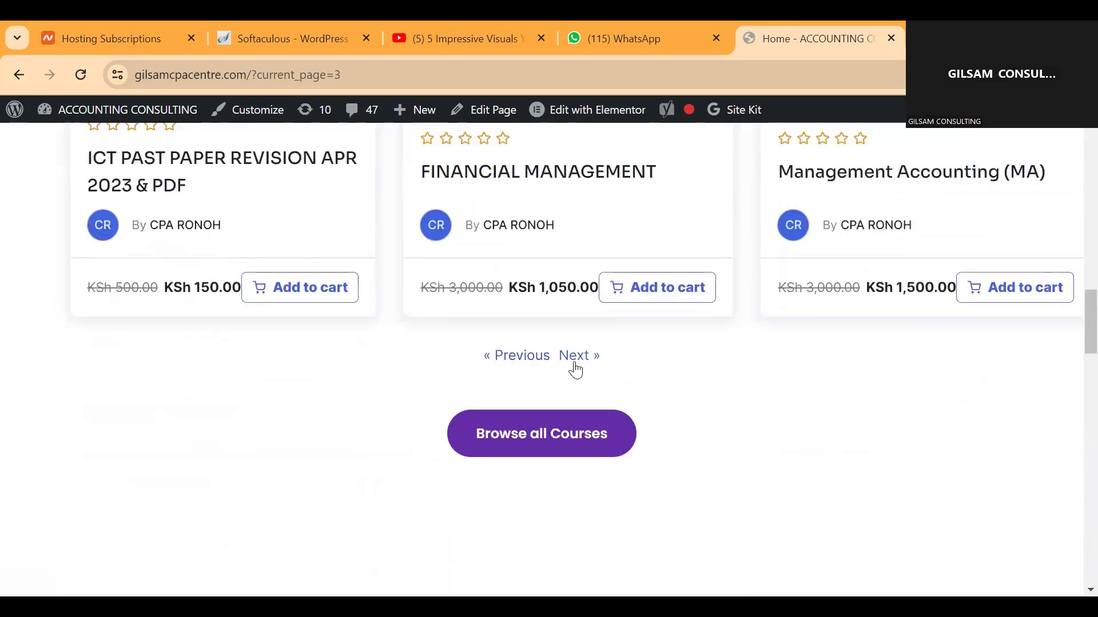
click(572, 362)
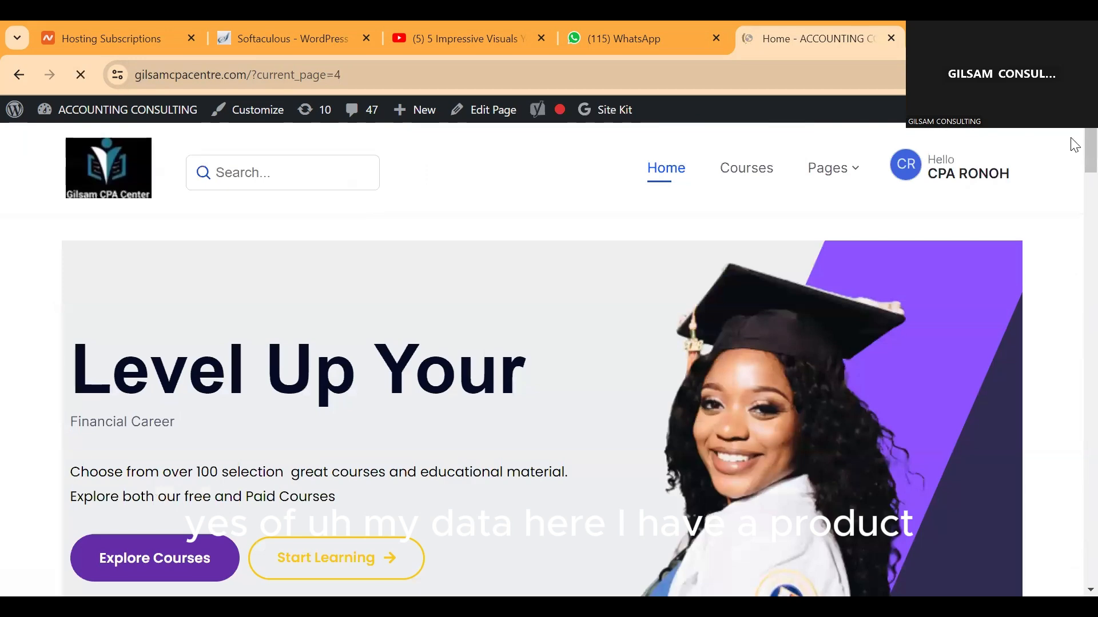
Step: Add the course "Unlock the Power of Excel: Become a Maestro of Accounting" to the cart and view the cart
scroll(1074, 266, down, 5)
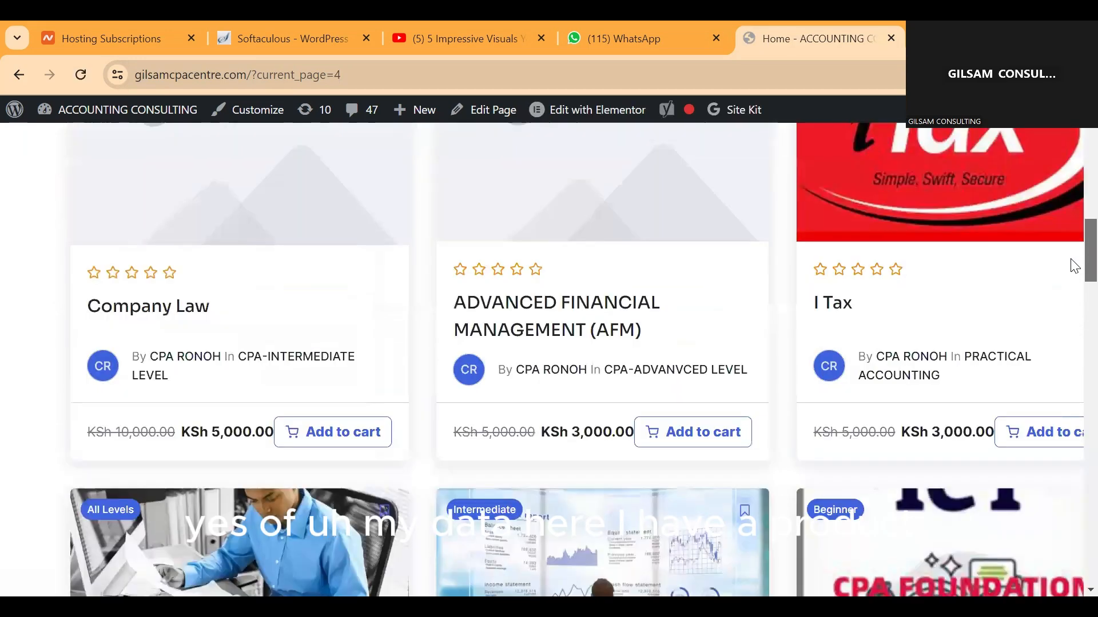
scroll(1071, 291, down, 4)
scroll(252, 343, down, 3)
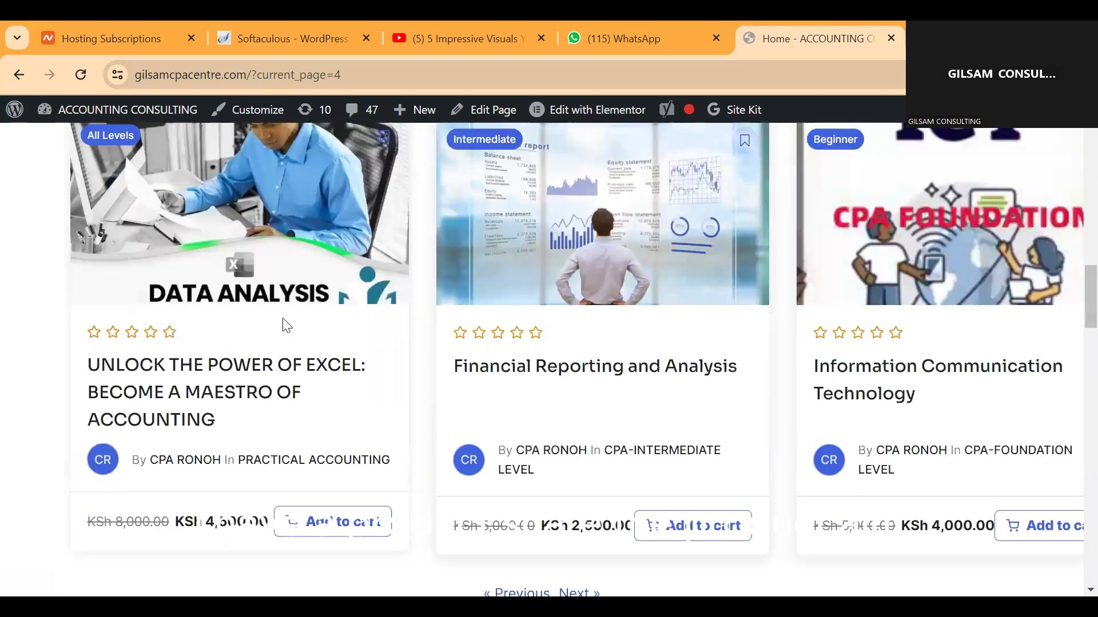
click(307, 524)
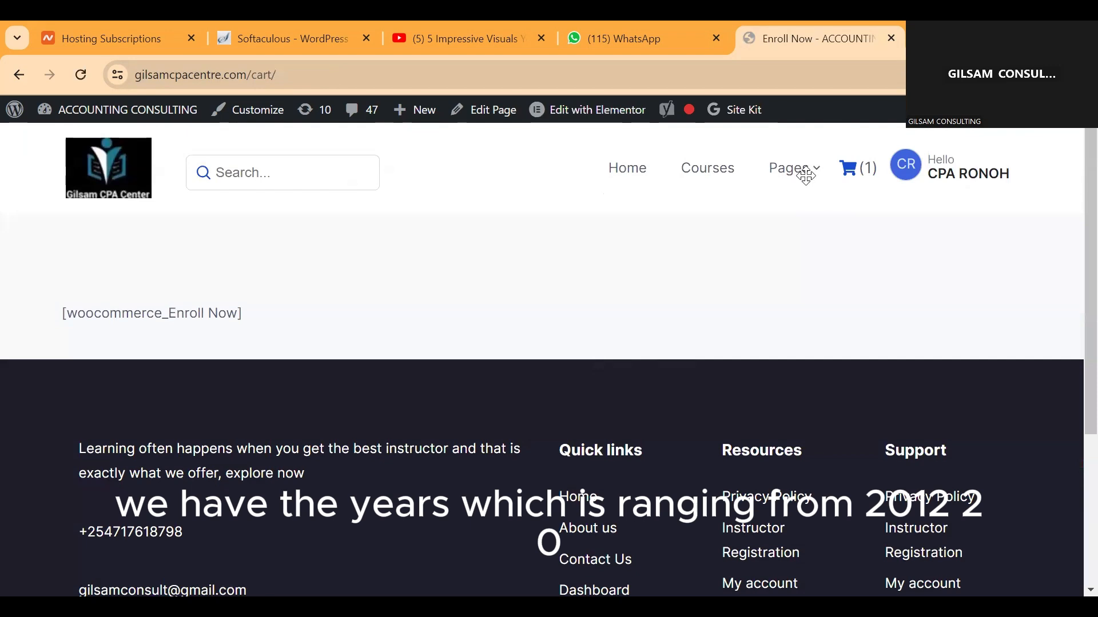
click(855, 177)
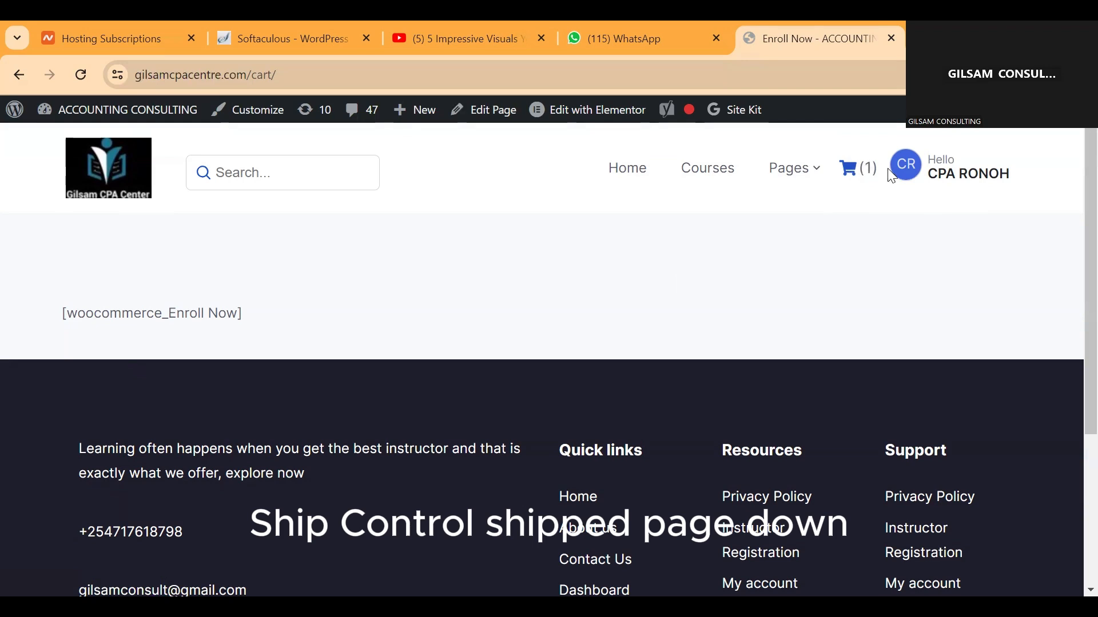
click(857, 179)
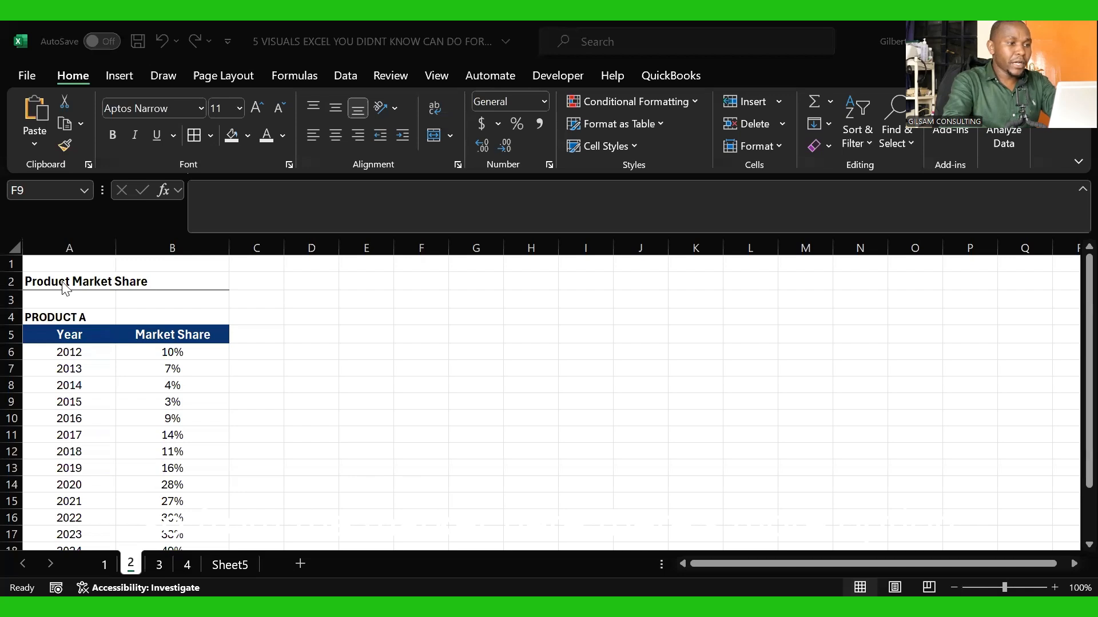
Step: Examine the Product A market share table in the Excel workbook, going through the yearly rows and the market share percentages
click(73, 320)
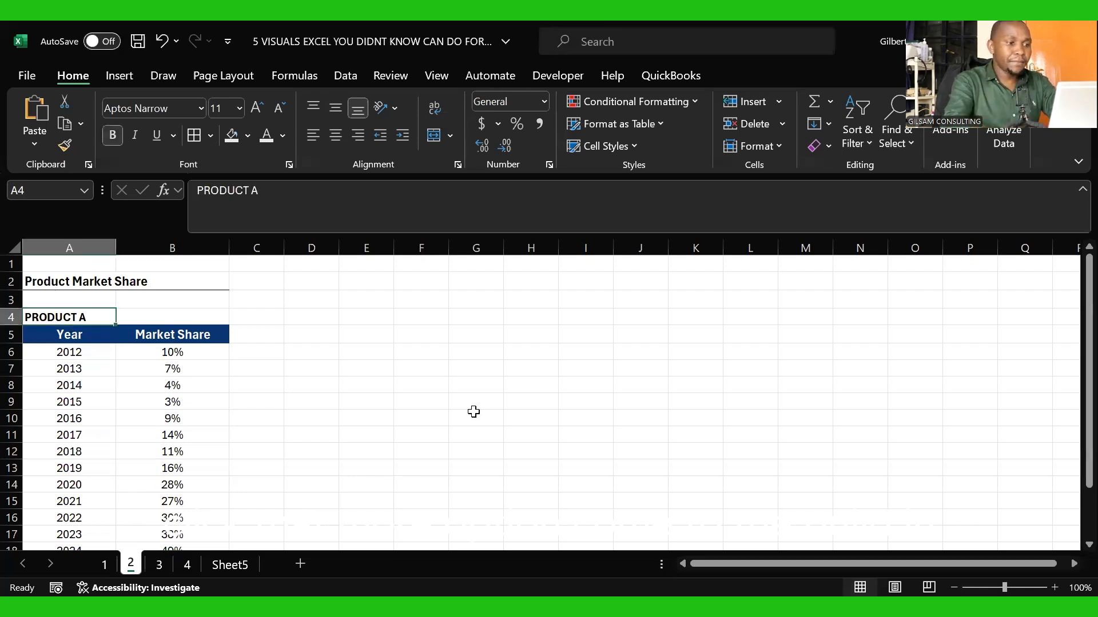
click(64, 358)
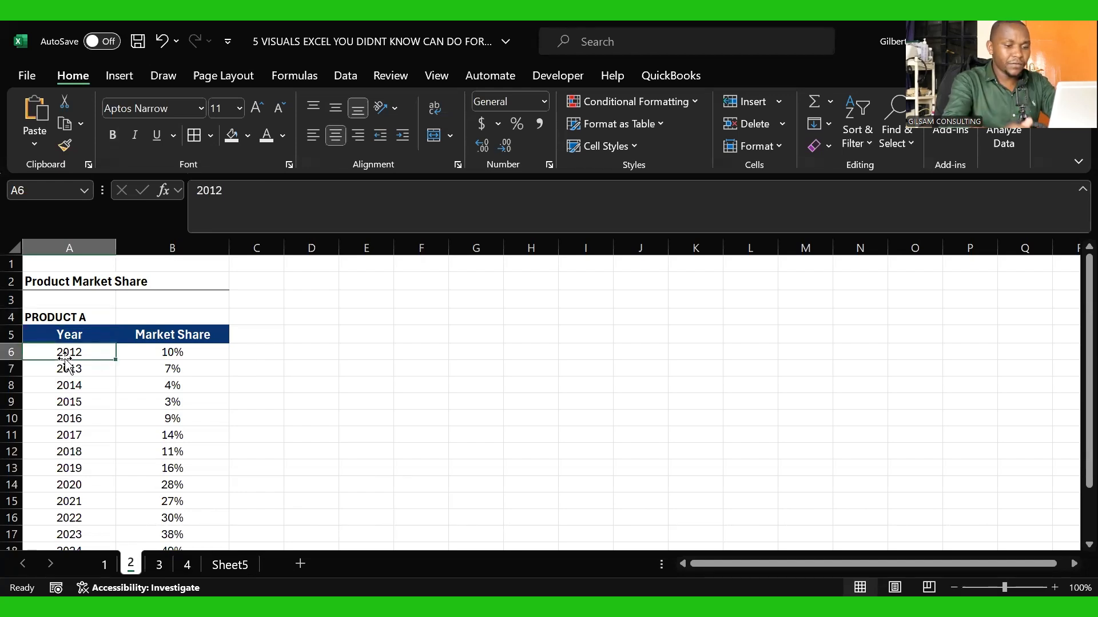
key(Down)
key(Down)
key(Down)
key(Down)
key(Down)
key(Down)
key(Down)
key(Down)
key(Down)
key(Down)
key(Down)
key(Down)
key(Down)
key(Down)
key(Down)
key(Down)
key(Down)
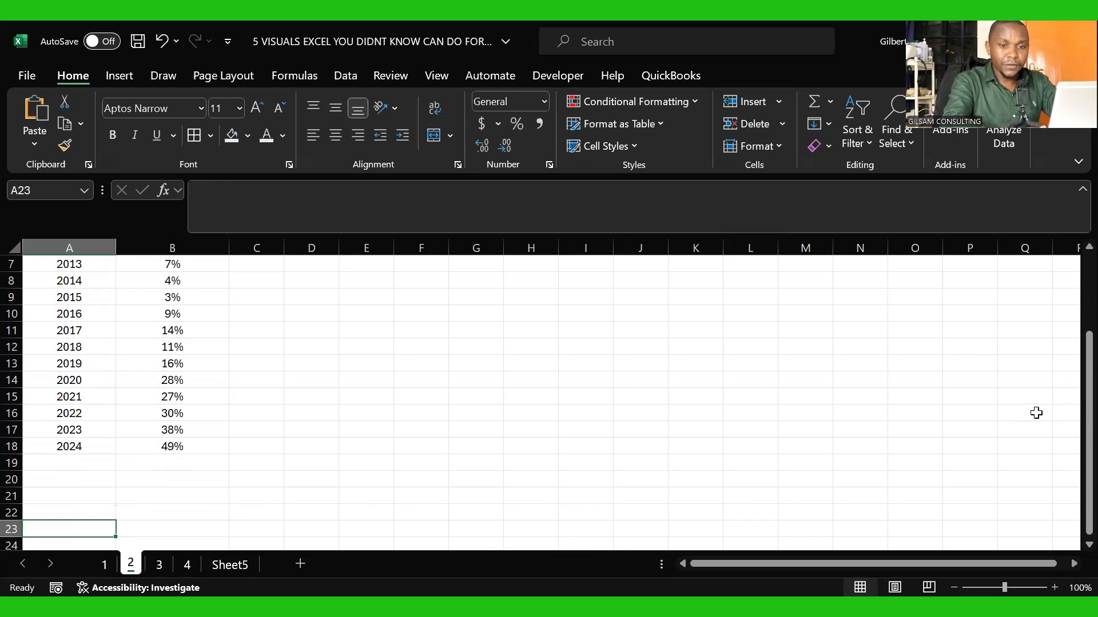
drag(1076, 428, 1075, 378)
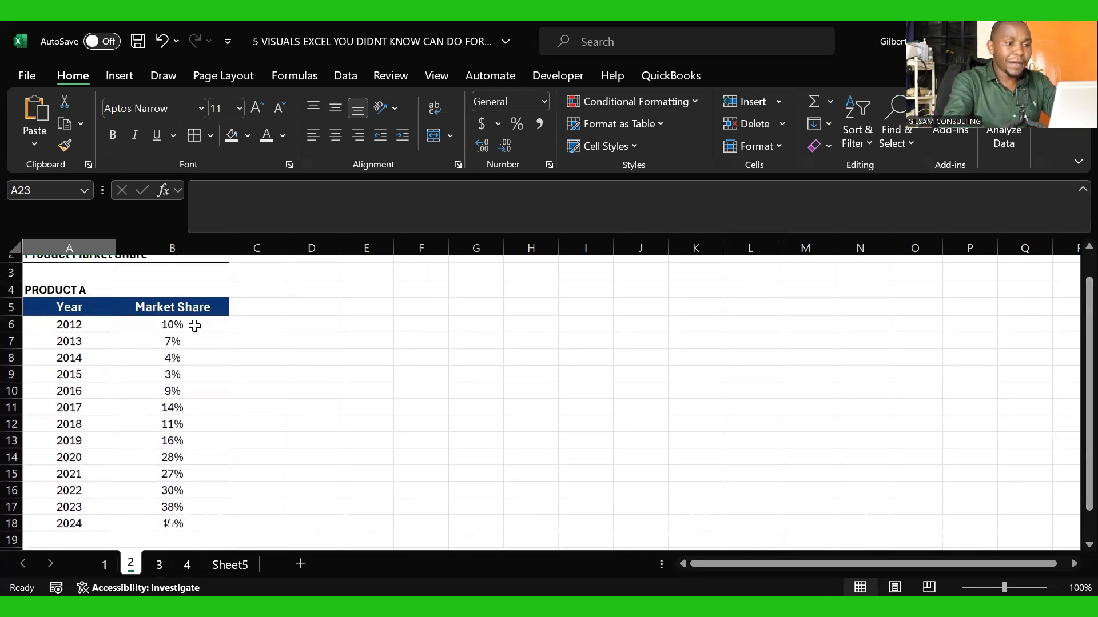
drag(166, 326, 186, 507)
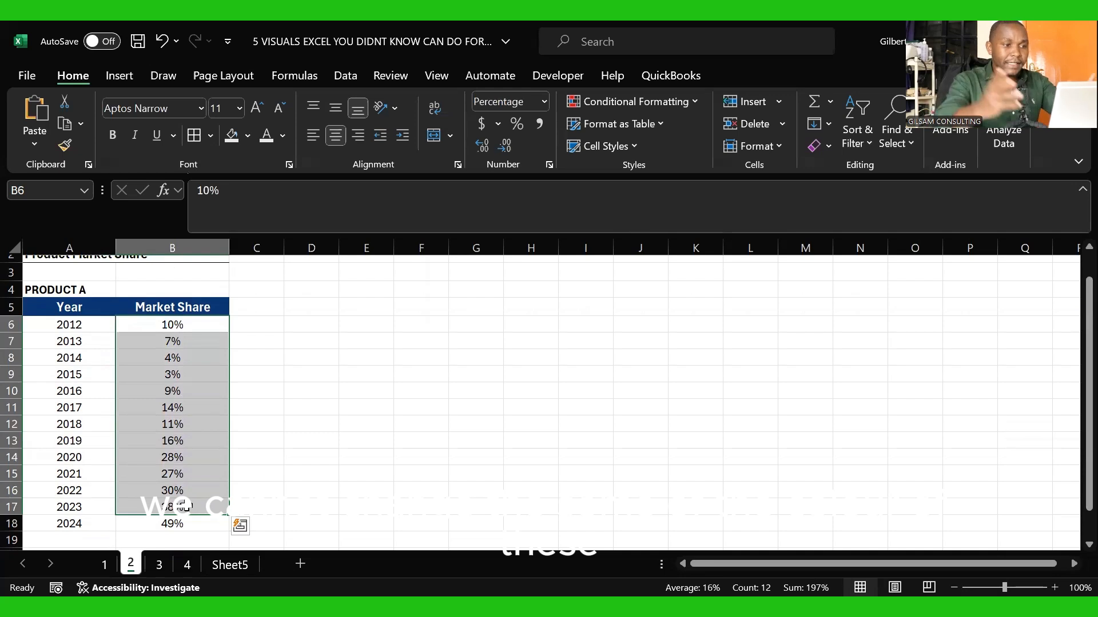
click(311, 395)
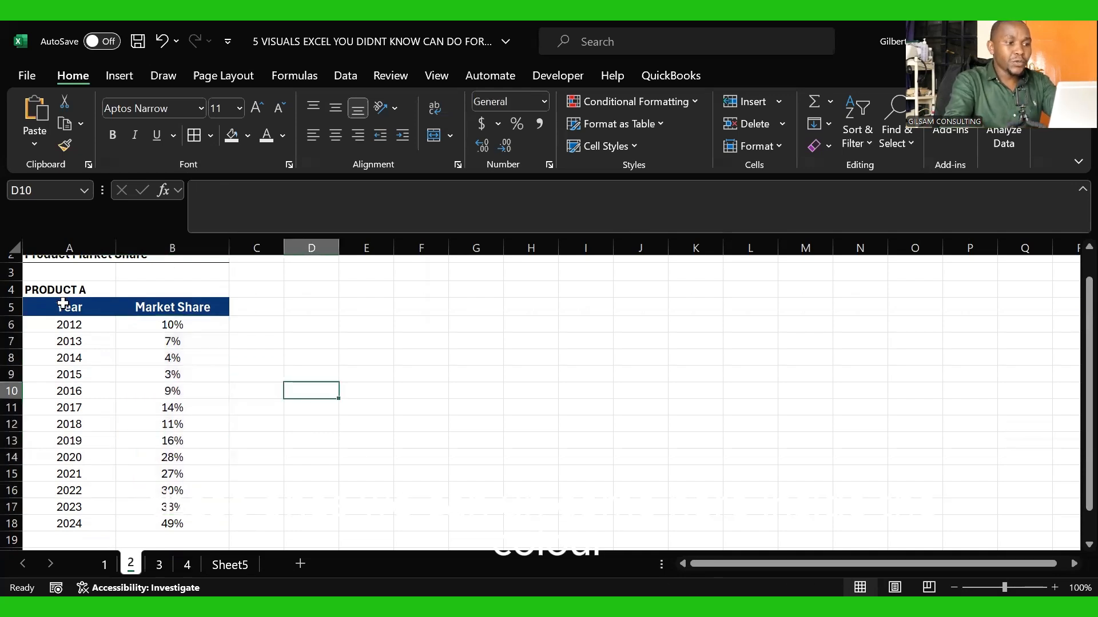
Step: Insert a recommended line chart from the Year and Market Share data in A5:B18
drag(61, 303, 156, 301)
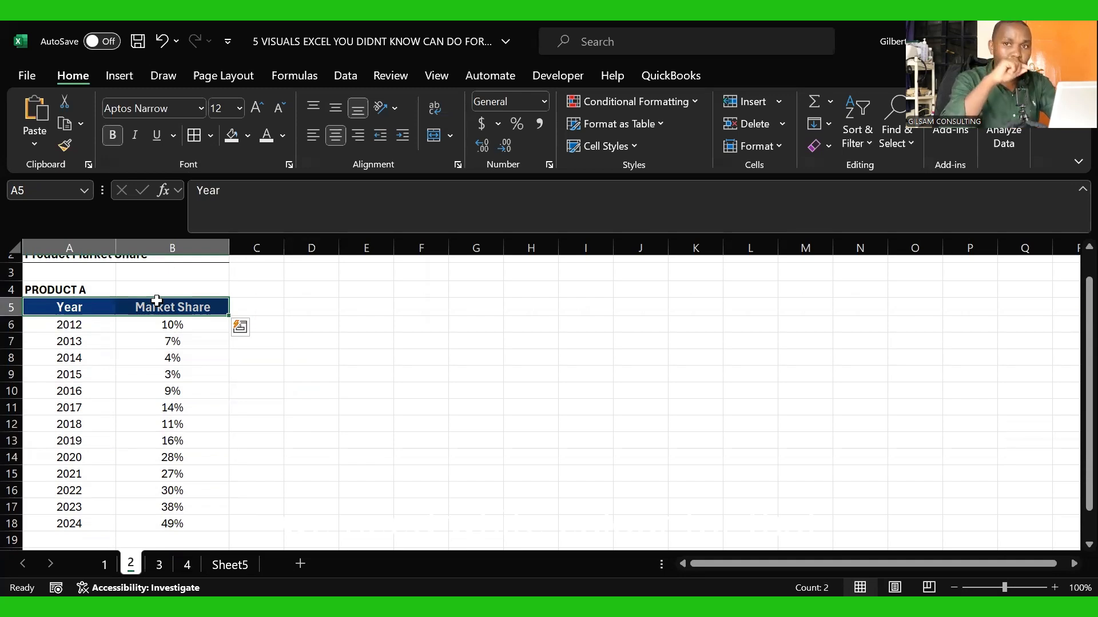
key(ctrl+shift+Down)
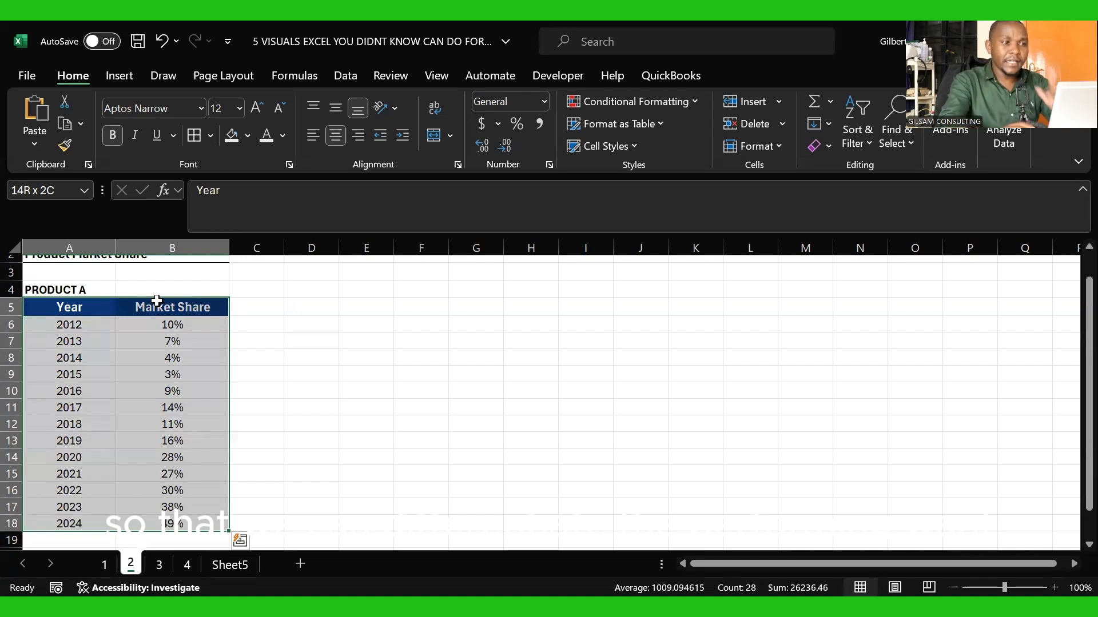
click(117, 78)
click(342, 139)
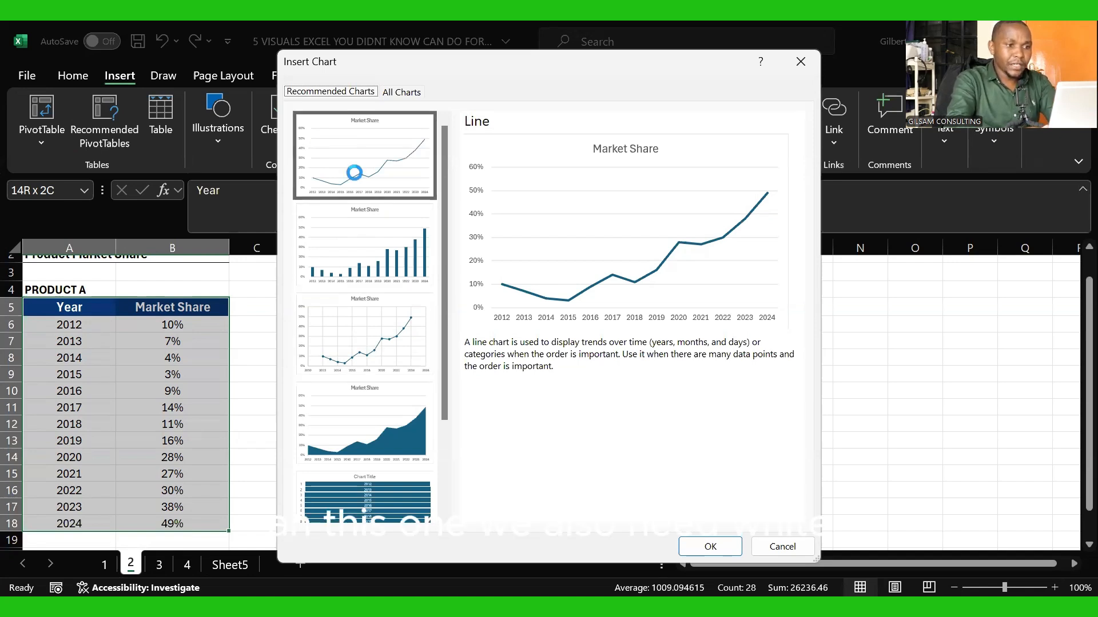
click(366, 327)
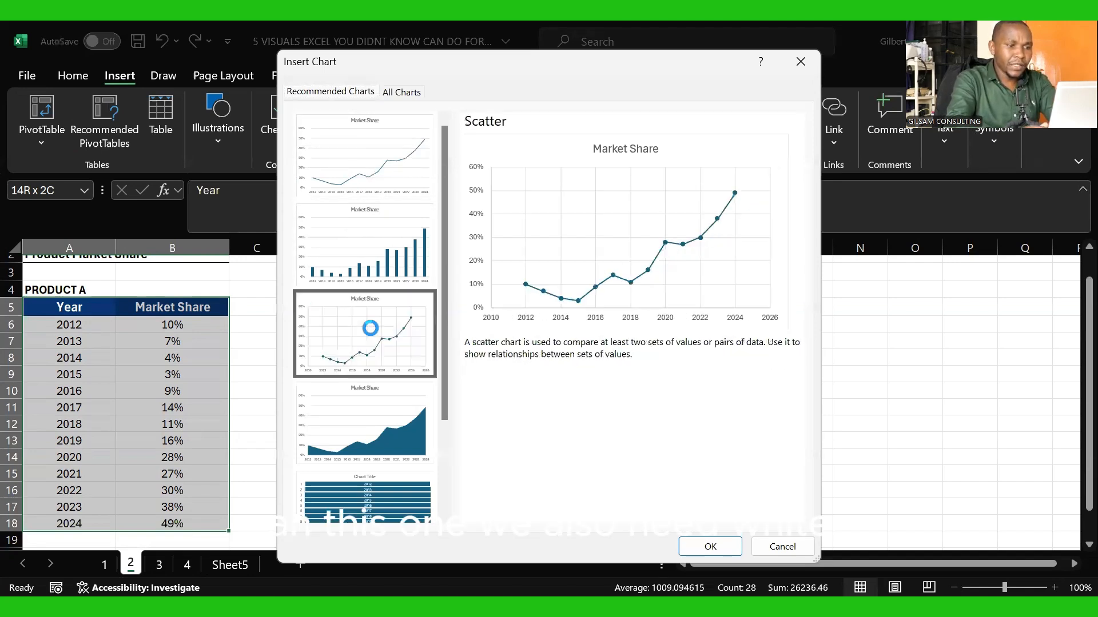
click(378, 164)
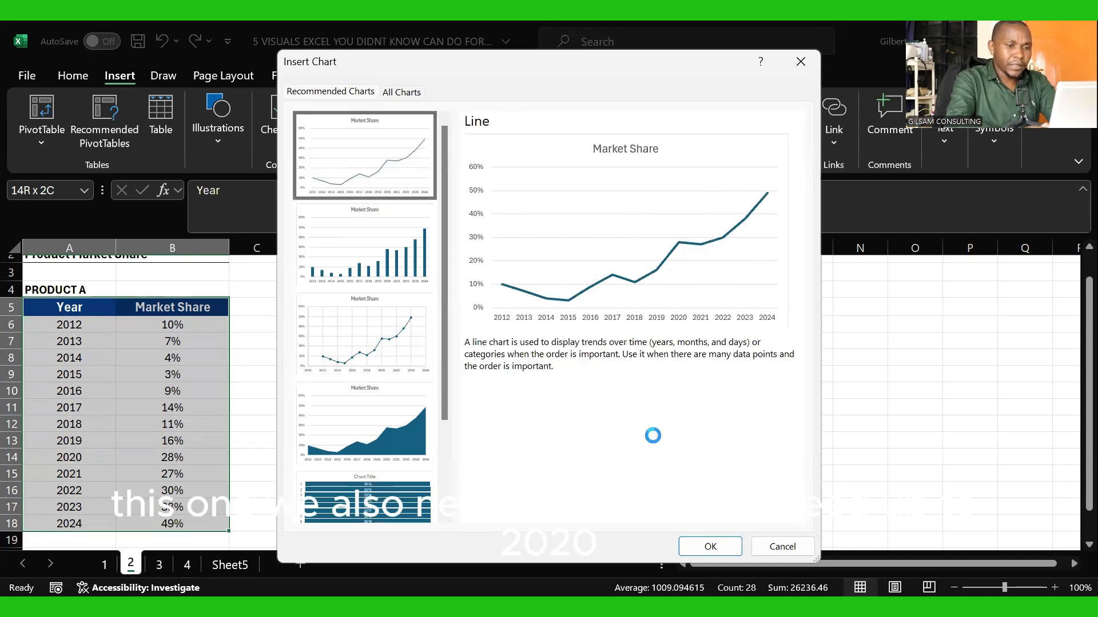
click(710, 547)
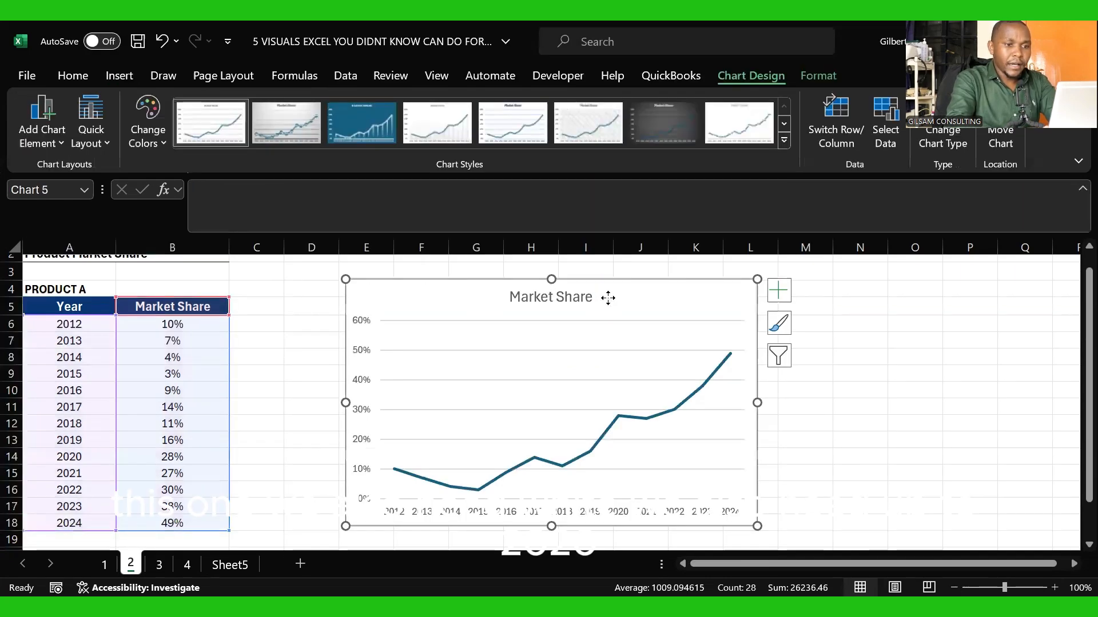
Step: Delete the Market Share title from the line chart
click(563, 297)
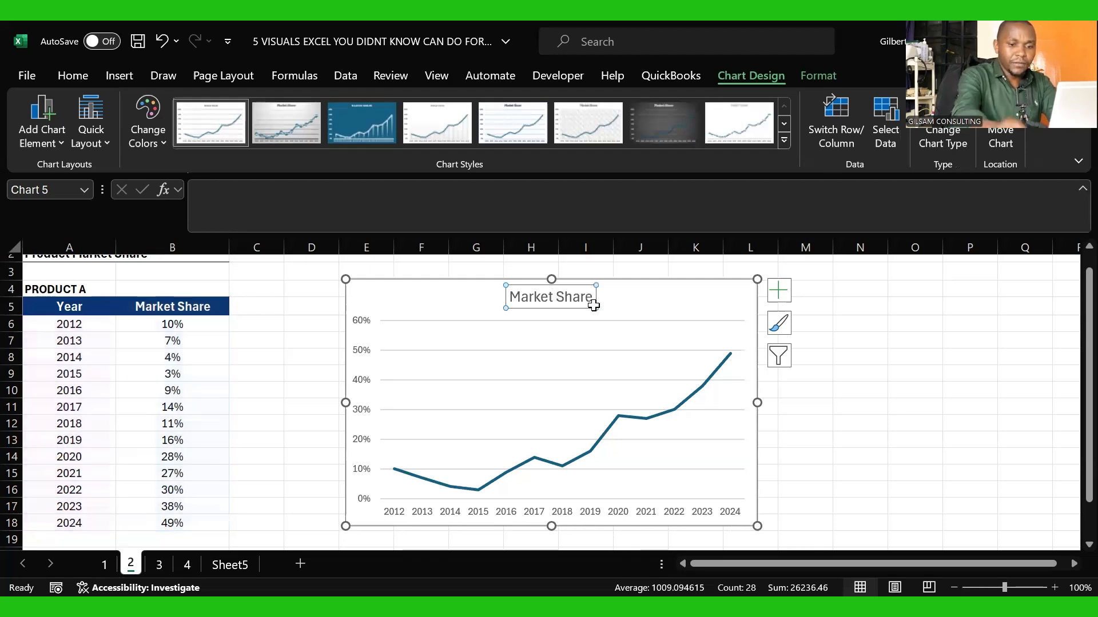
key(Delete)
click(805, 389)
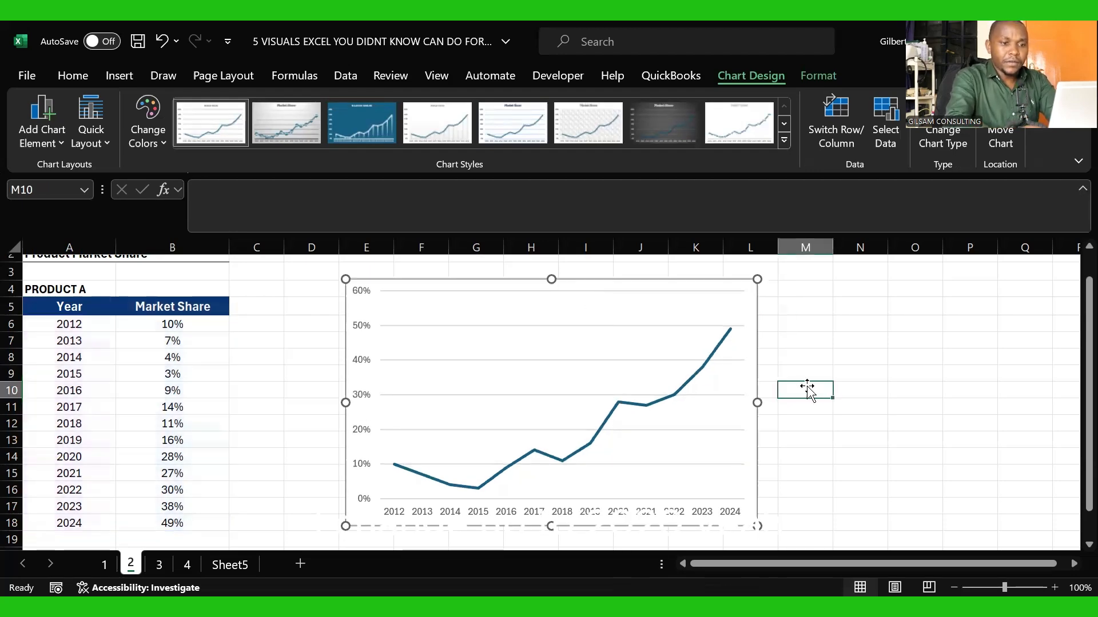
Step: Select the market share line in the chart and open its data series formatting options
click(674, 306)
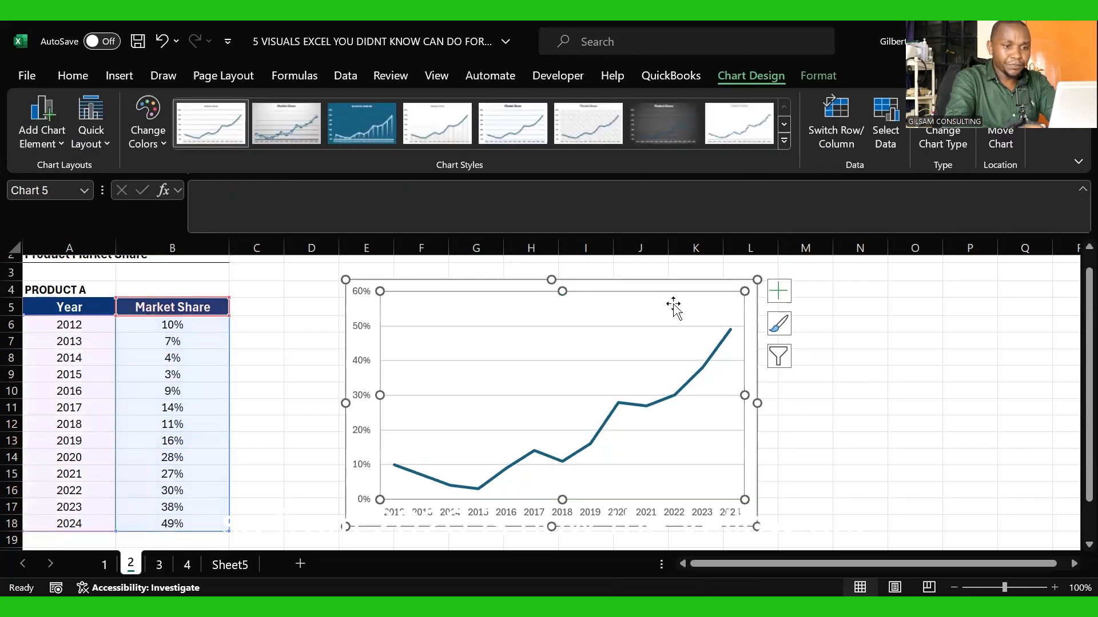
click(676, 388)
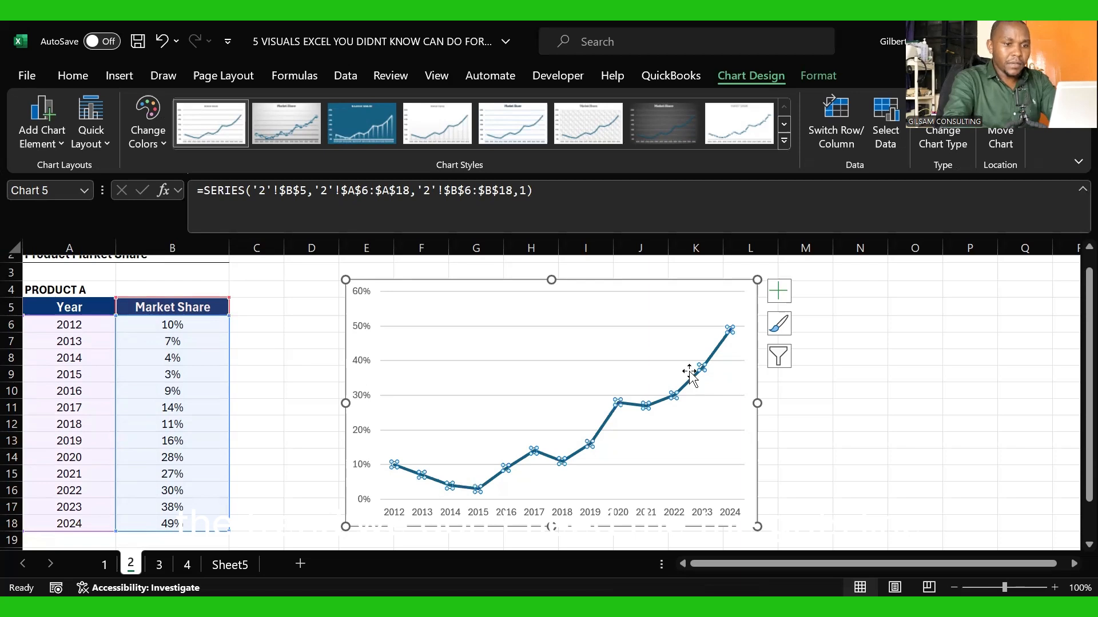
right_click(691, 372)
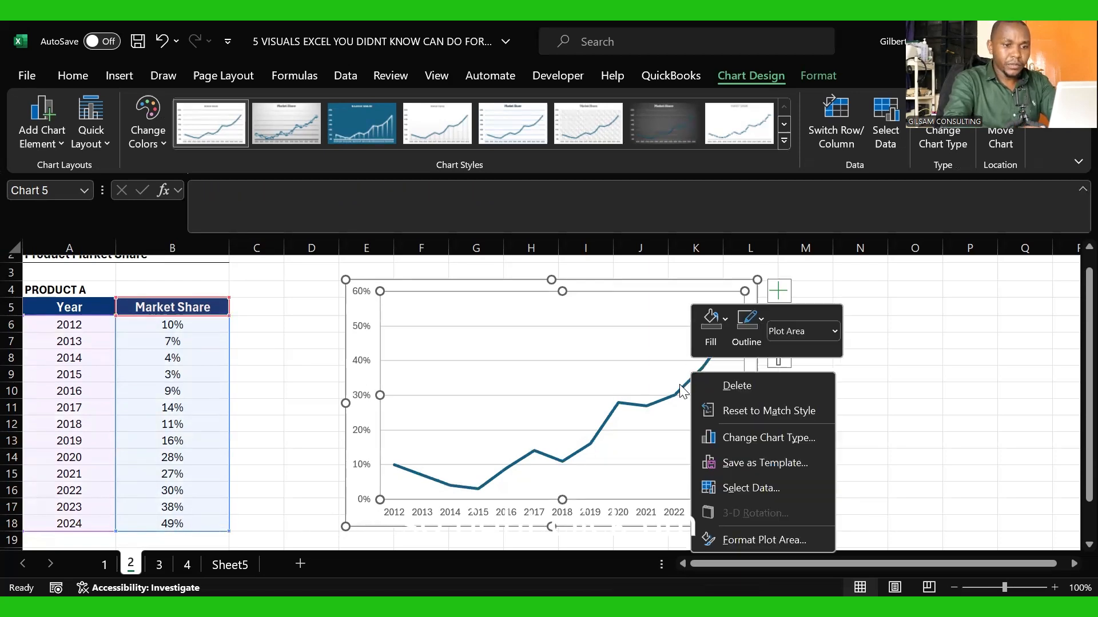
click(703, 370)
click(702, 367)
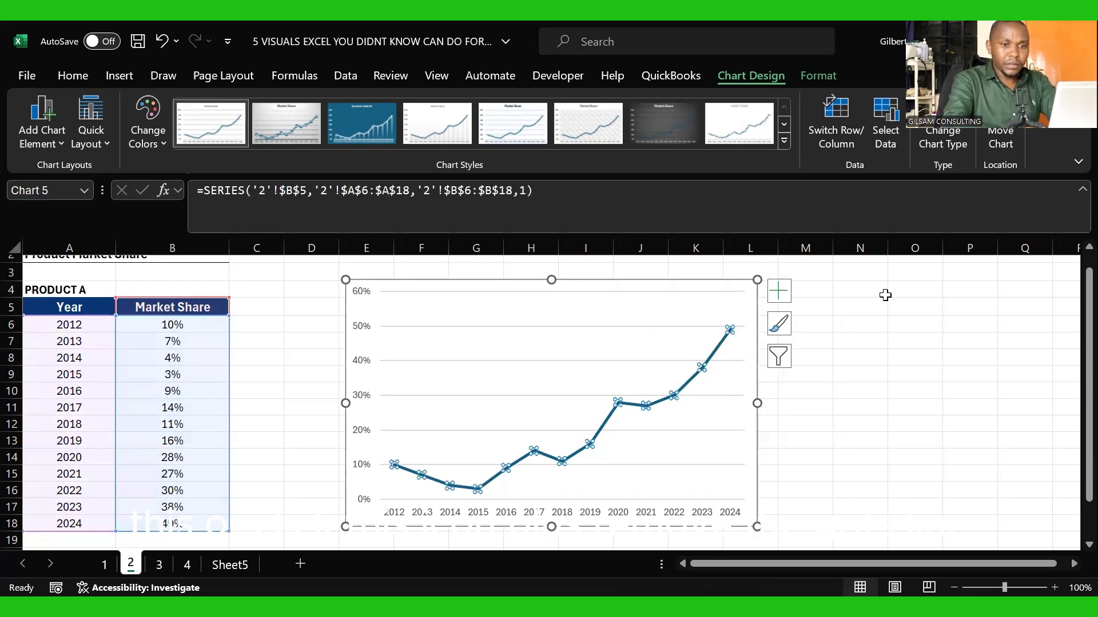
drag(1089, 318, 1073, 275)
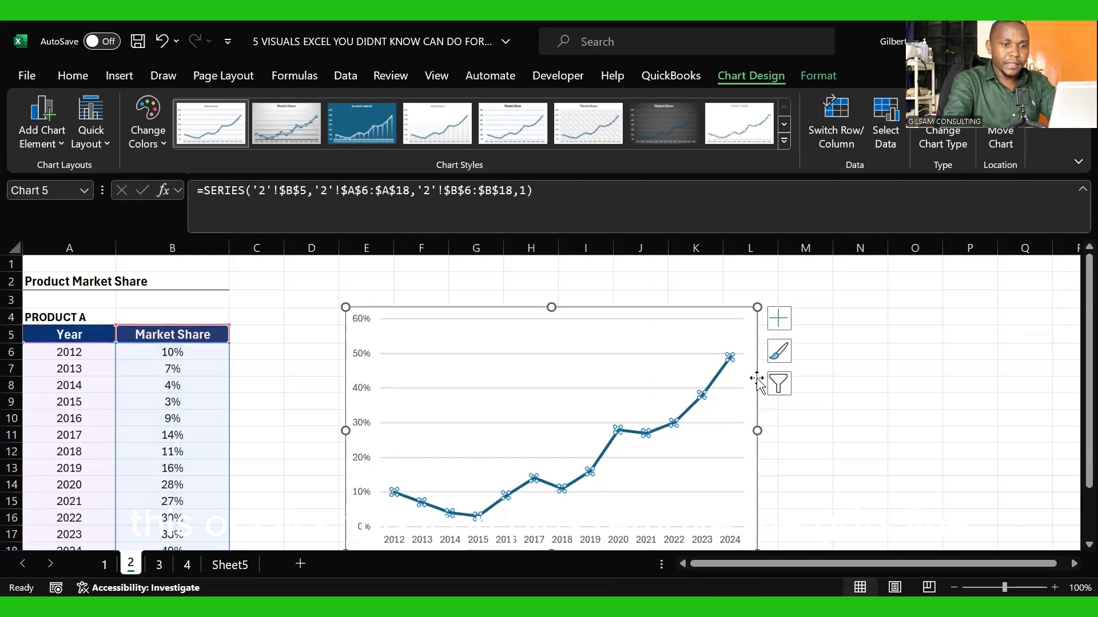
right_click(723, 386)
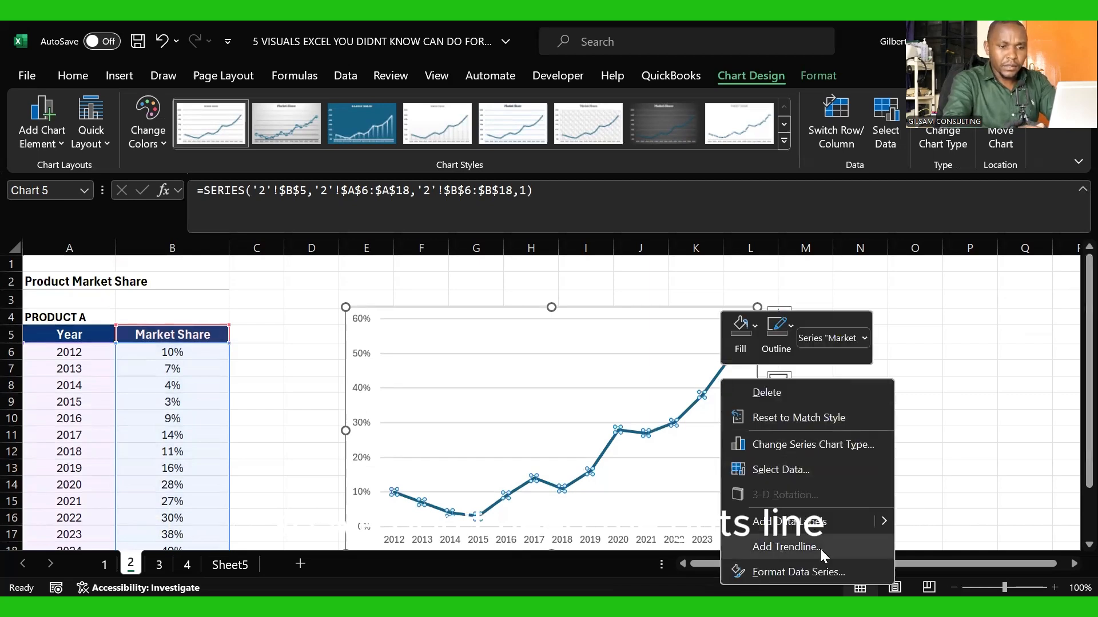
click(791, 569)
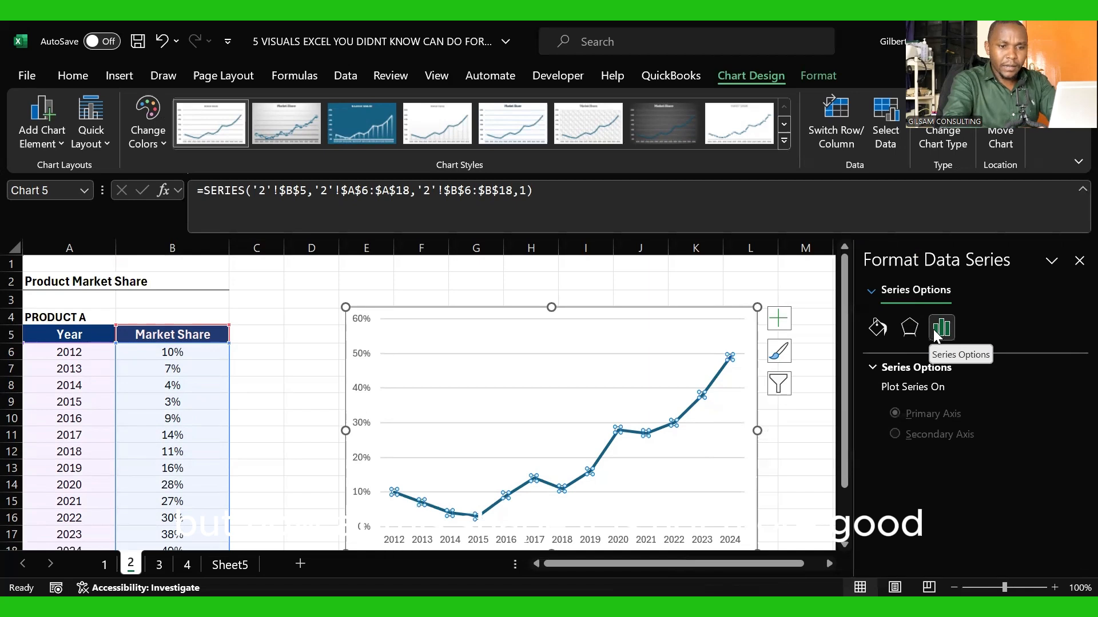
Step: Give the market share line built-in circle markers with a size of 7
click(871, 336)
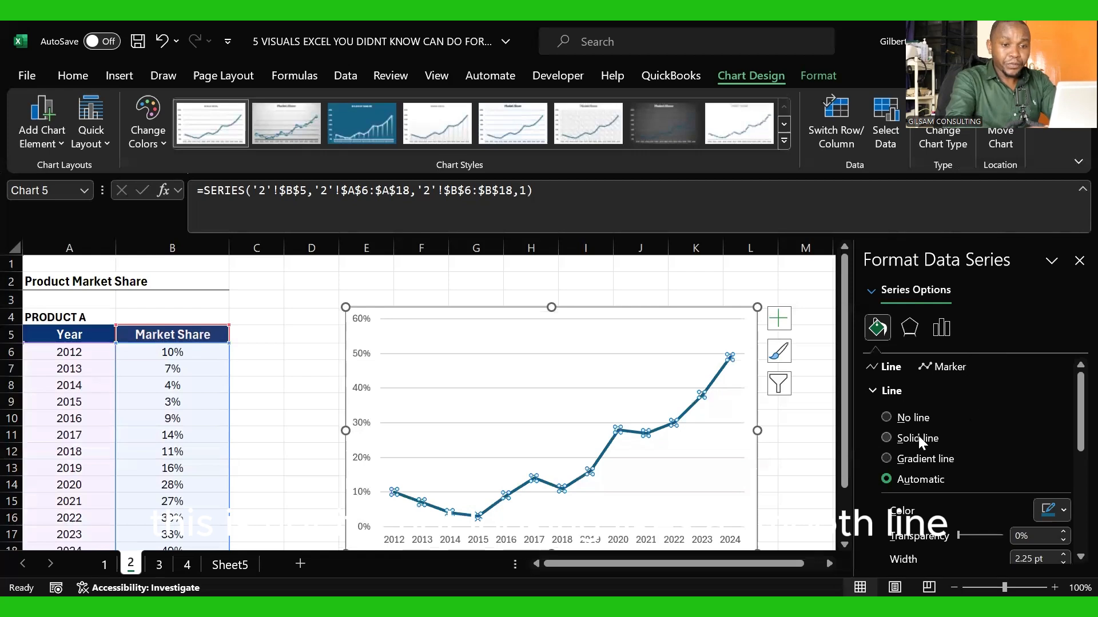
click(947, 369)
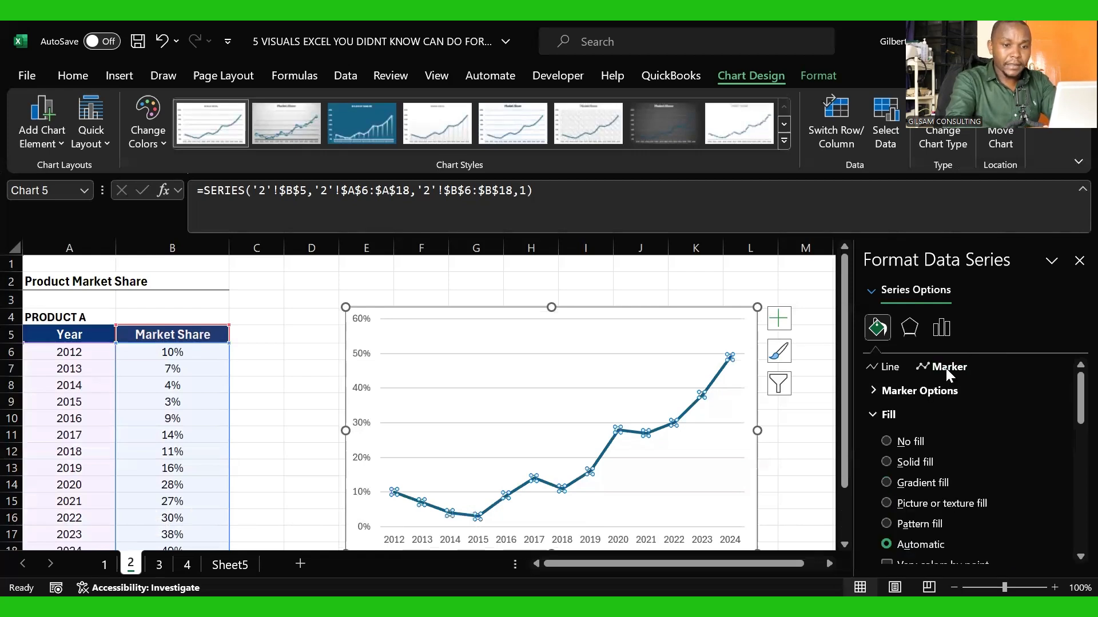
click(880, 390)
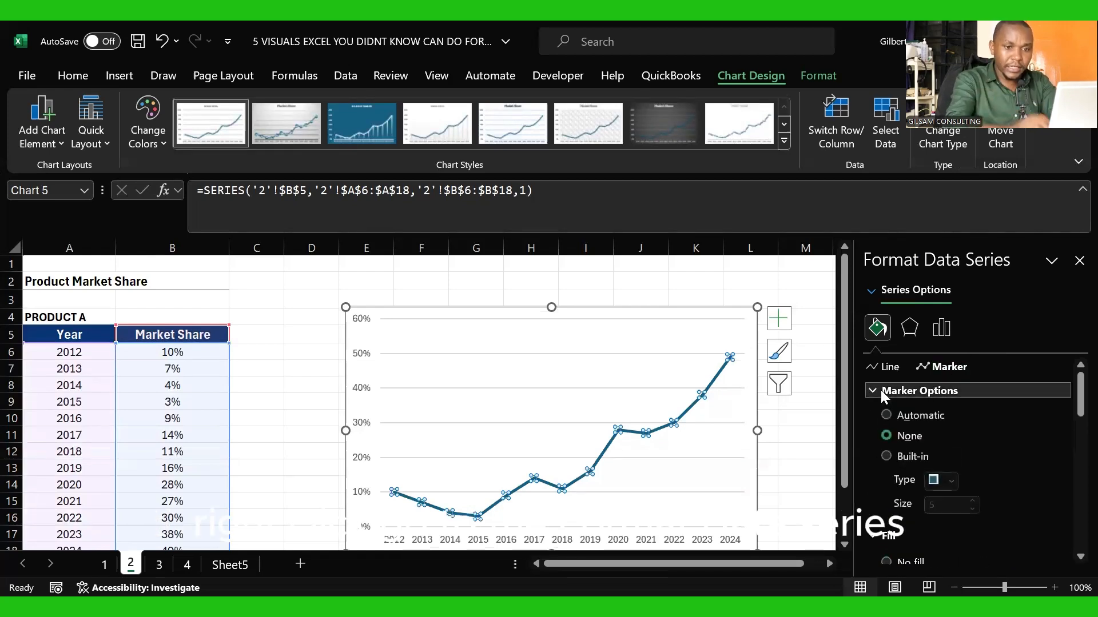
click(887, 456)
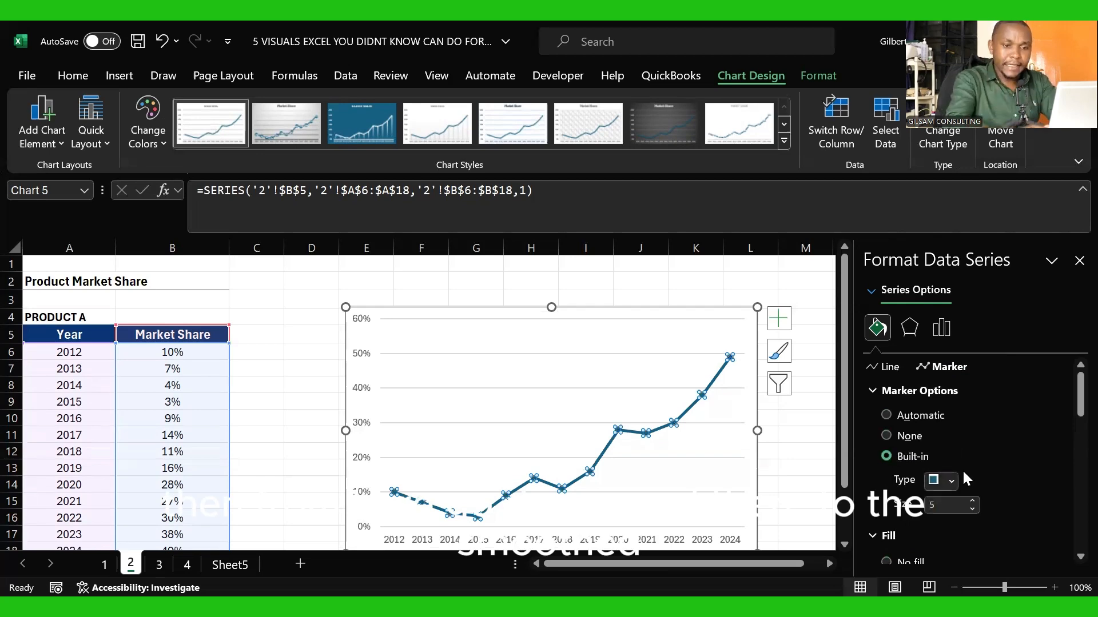
click(951, 482)
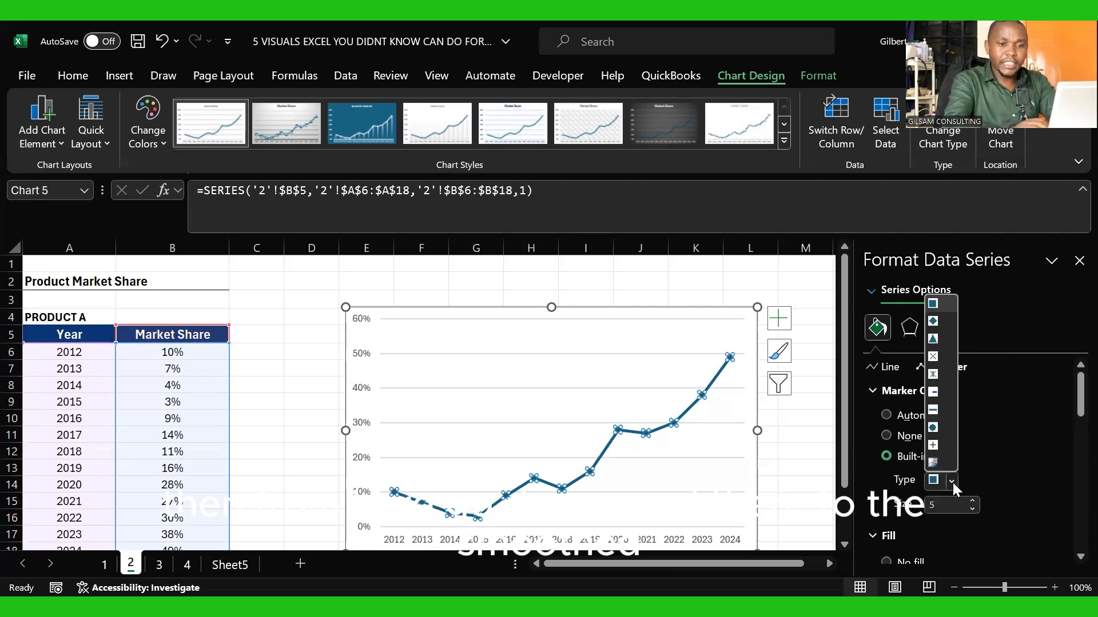
click(933, 427)
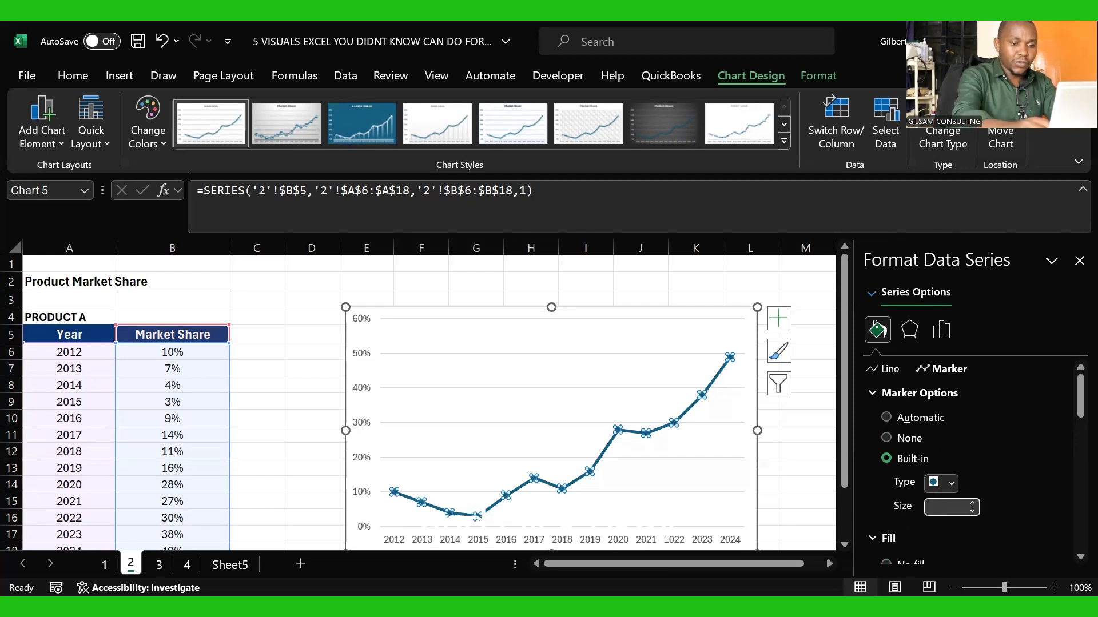
text(7)
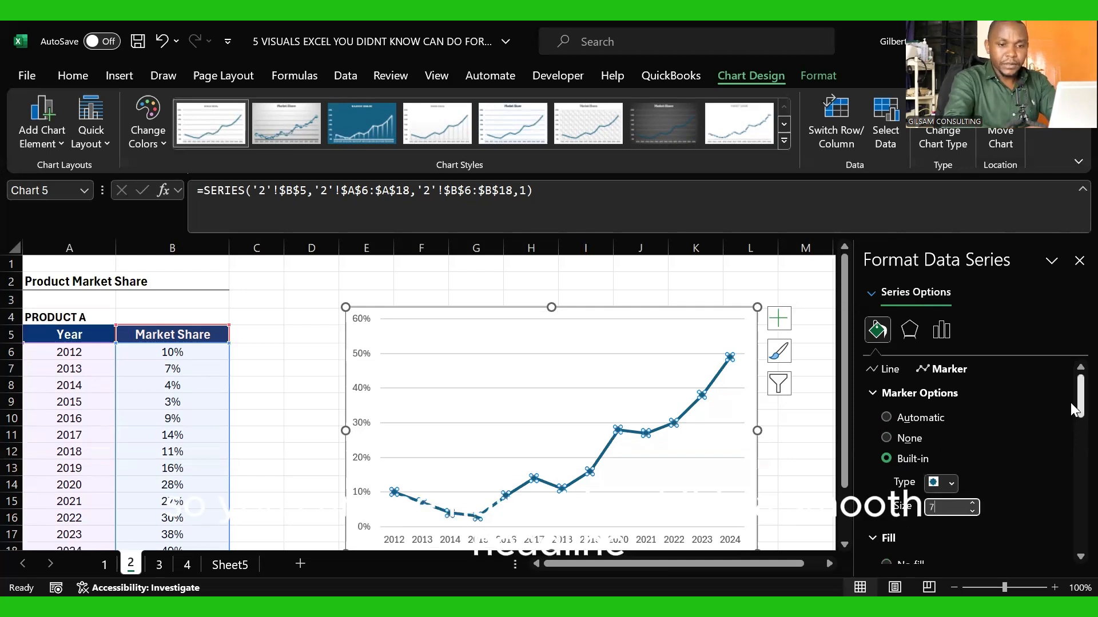
scroll(1070, 403, down, 3)
click(787, 469)
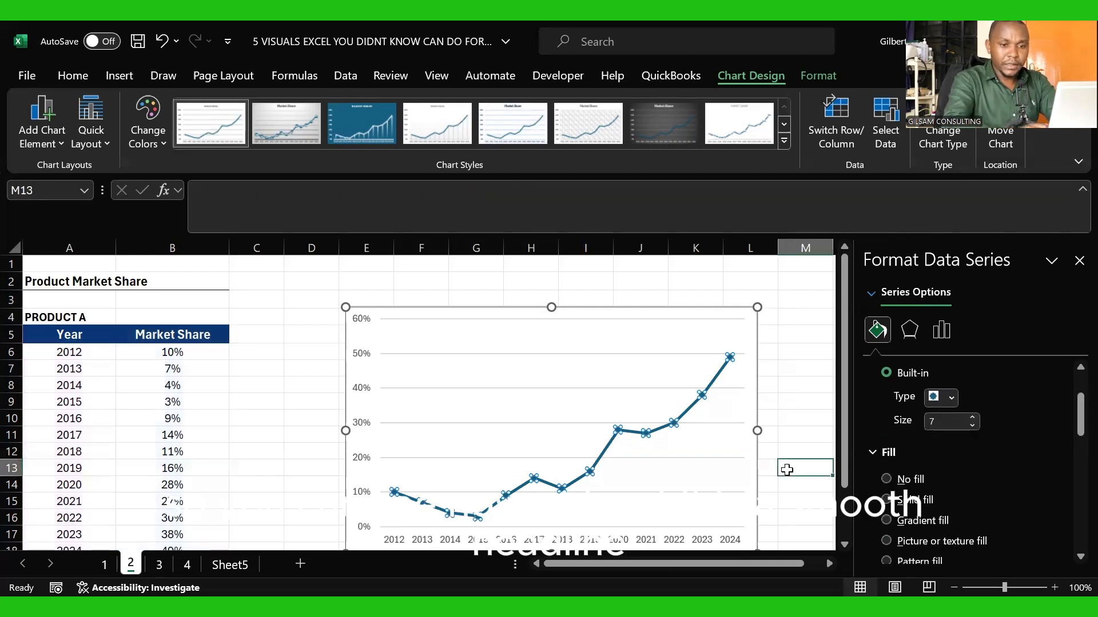
Step: Fill all the markers of the market share line with white
click(697, 412)
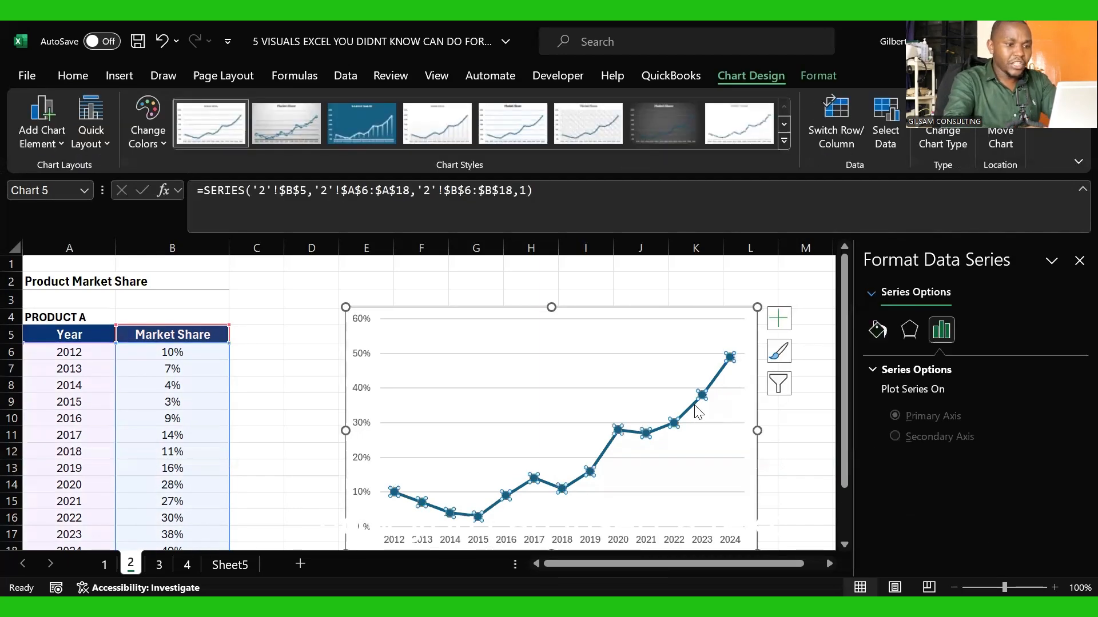
click(617, 368)
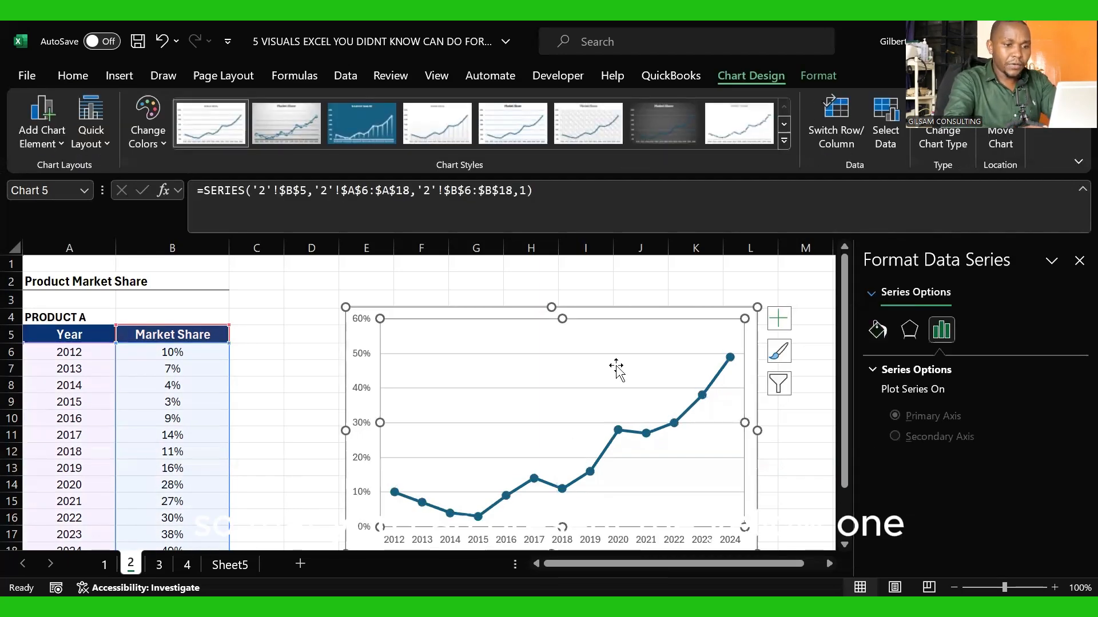
click(701, 395)
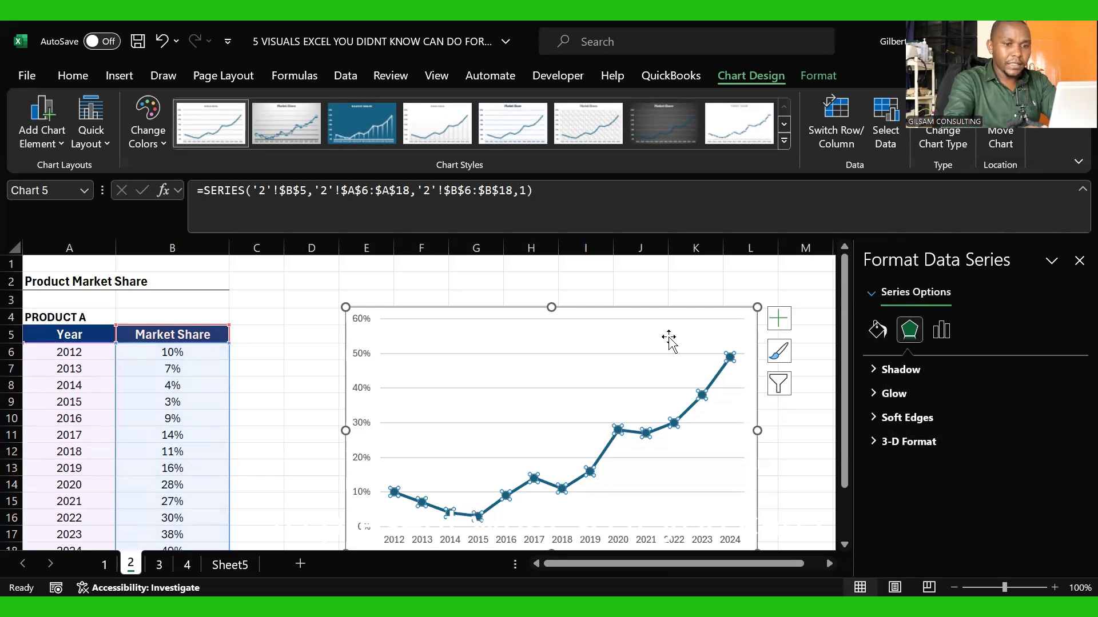
click(80, 77)
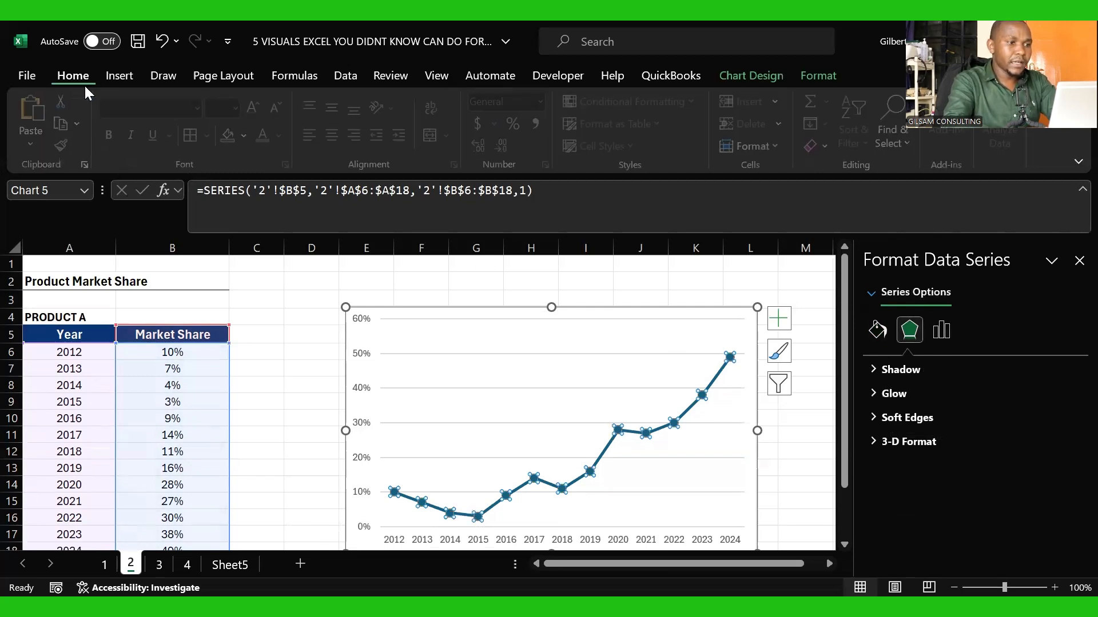
click(252, 136)
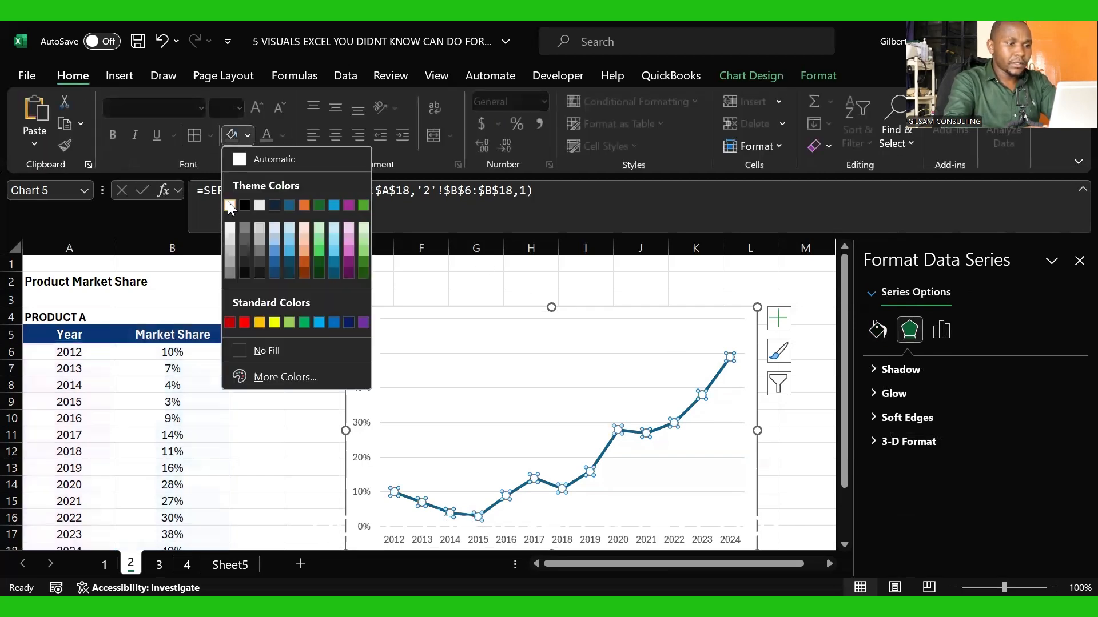
click(227, 201)
click(633, 396)
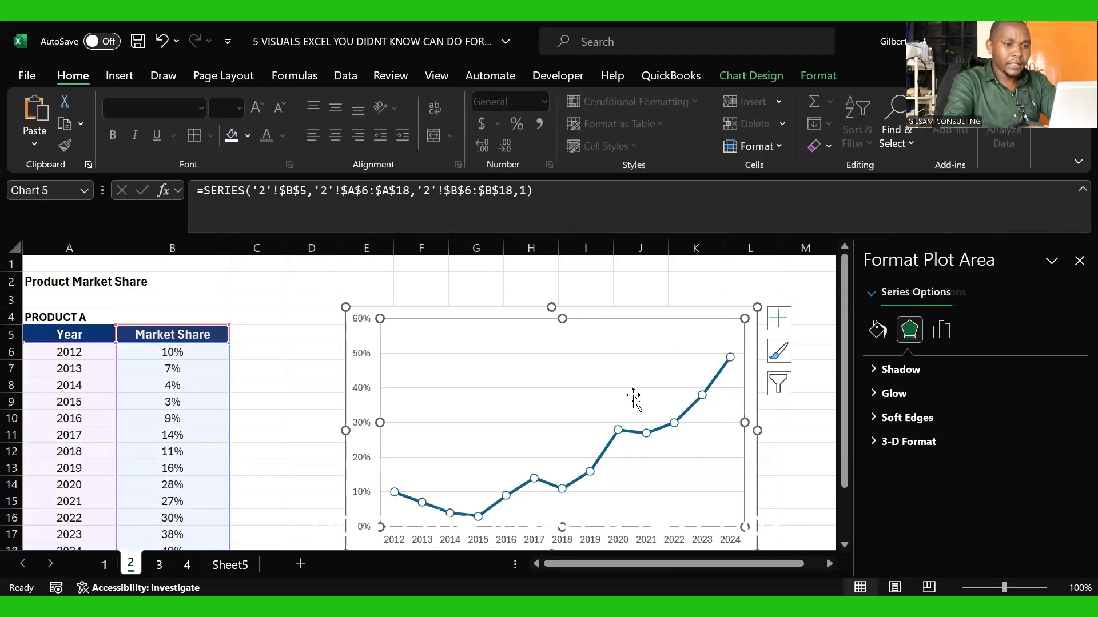
Step: Fill all the markers of the market share line with standard yellow
click(618, 429)
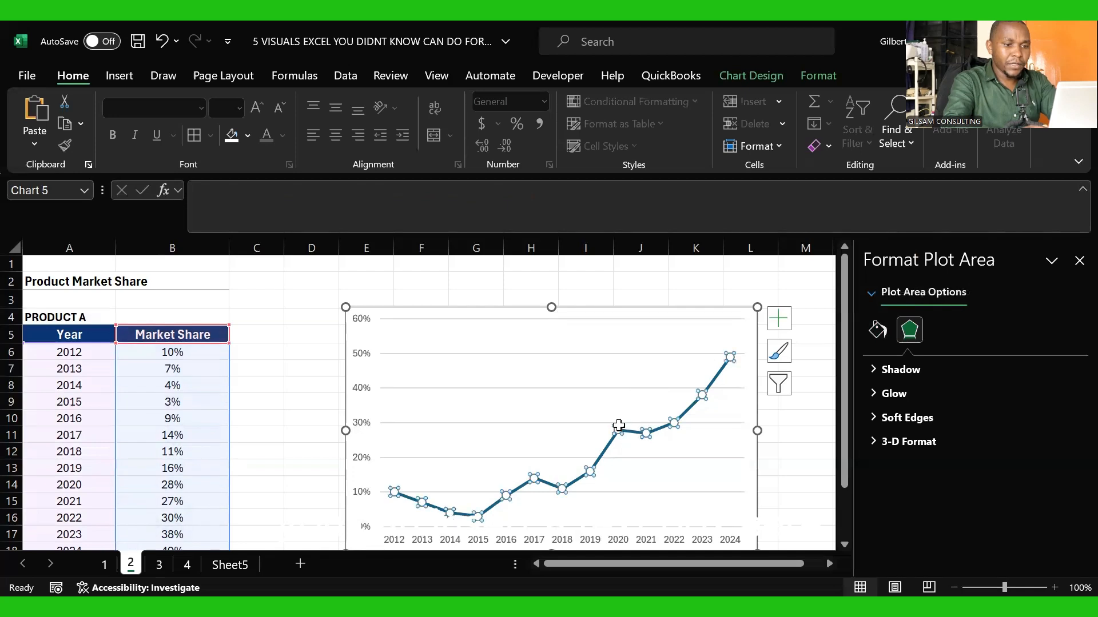
click(249, 142)
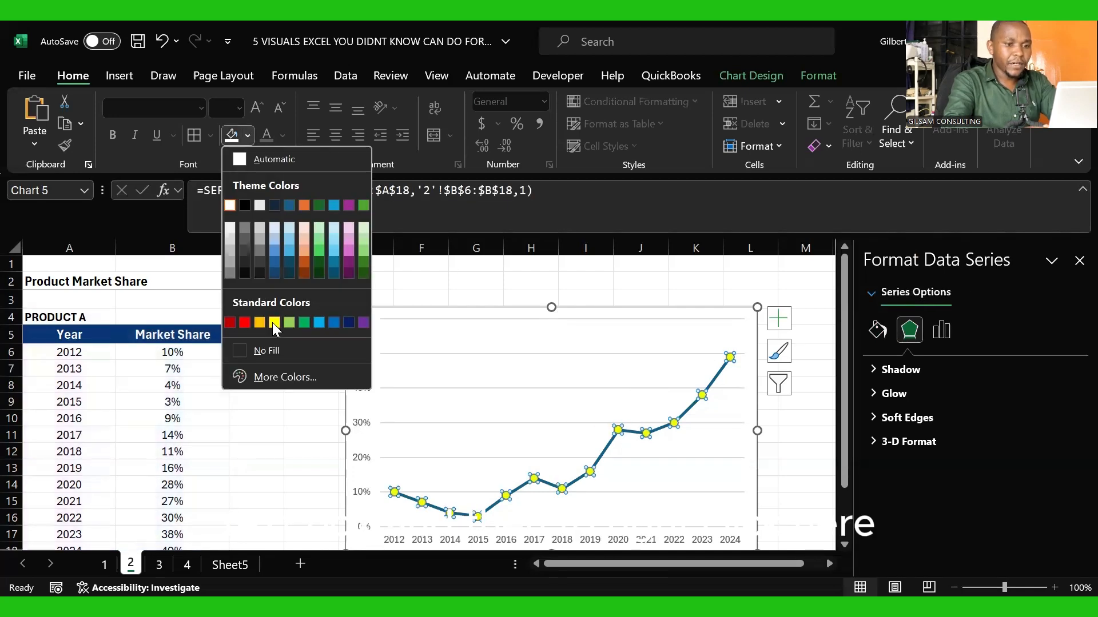
click(275, 322)
click(491, 406)
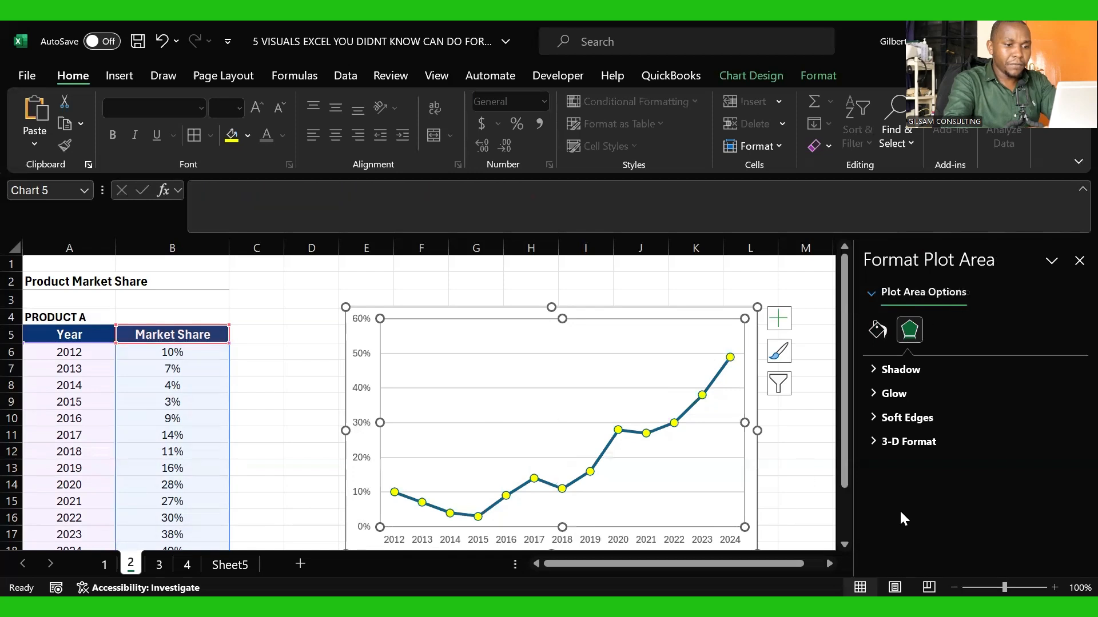
Step: Fill the individual 2012, 2013, 2014 and 2015 markers on the line with white
scroll(845, 544, down, 1)
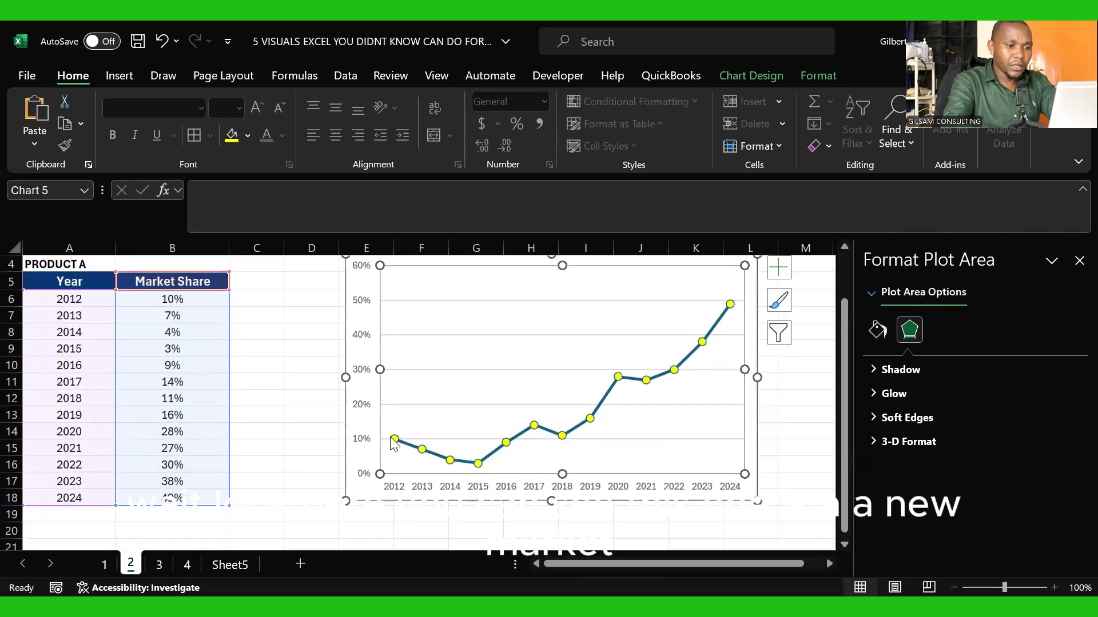
click(395, 440)
click(395, 438)
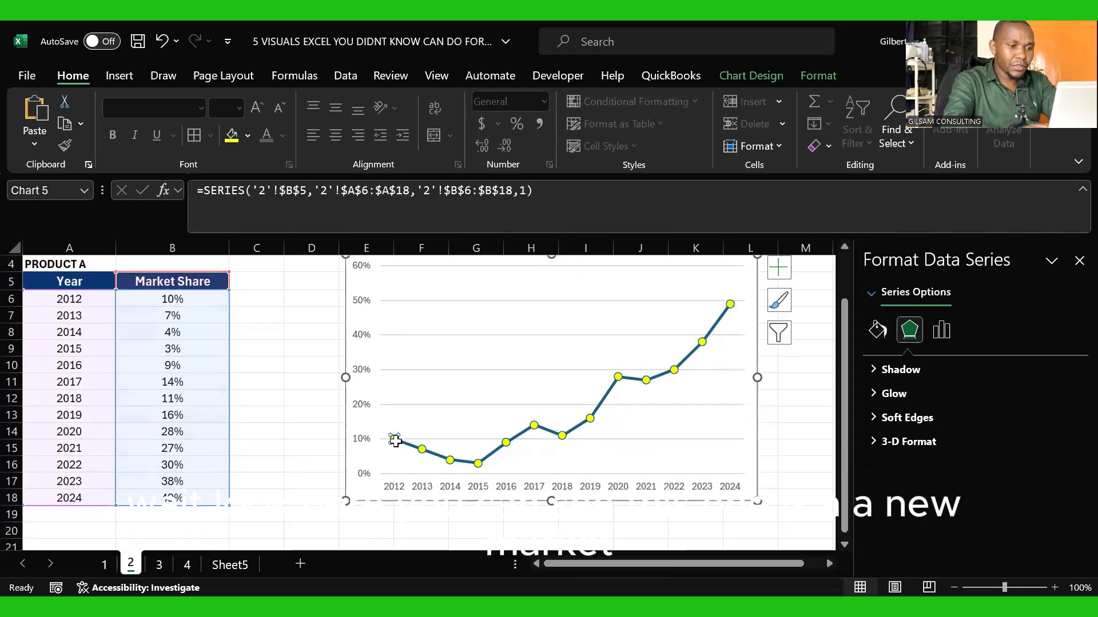
click(248, 131)
click(235, 206)
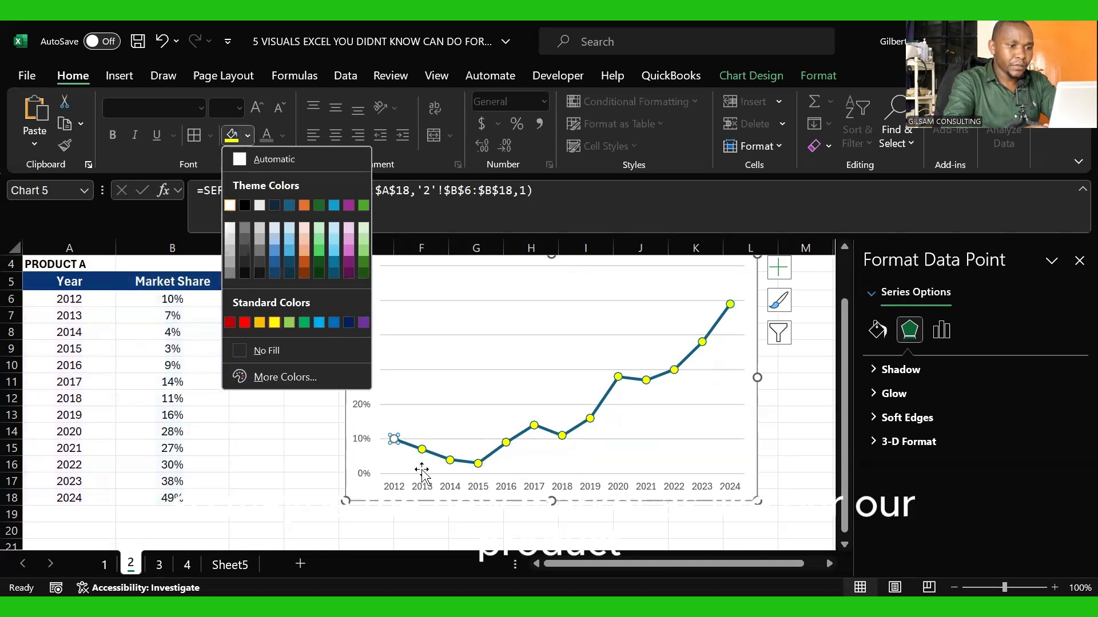
click(422, 450)
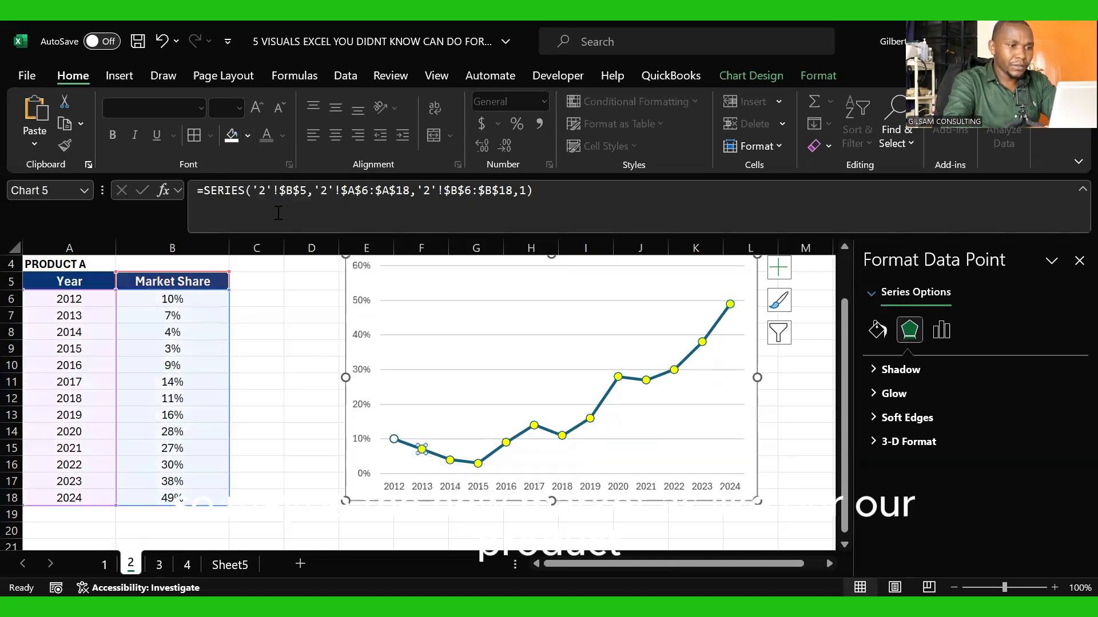
click(230, 136)
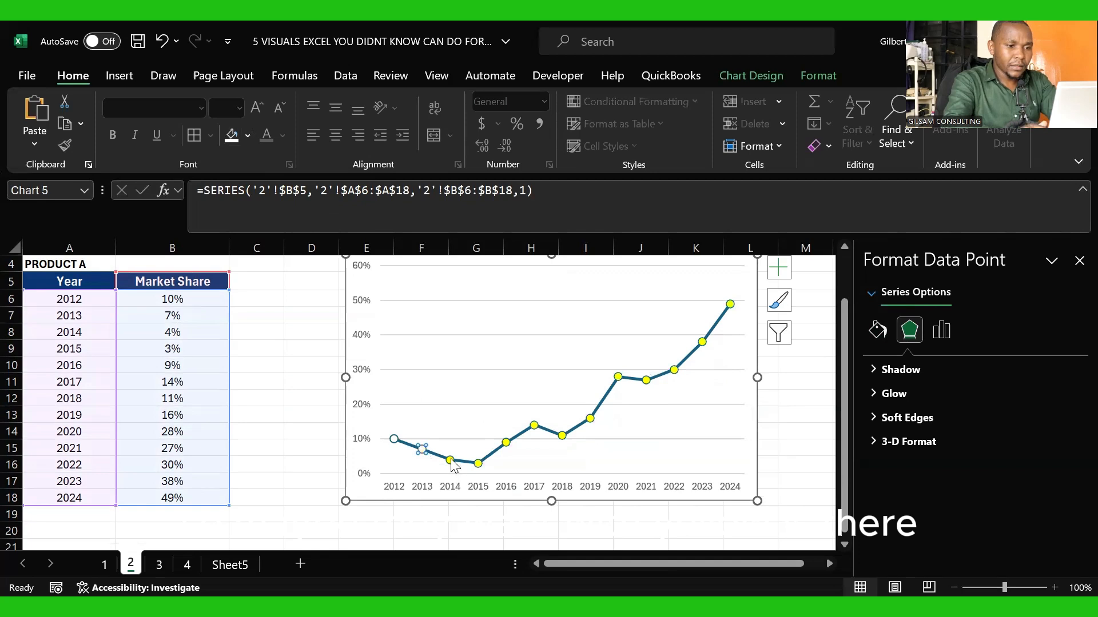
click(232, 136)
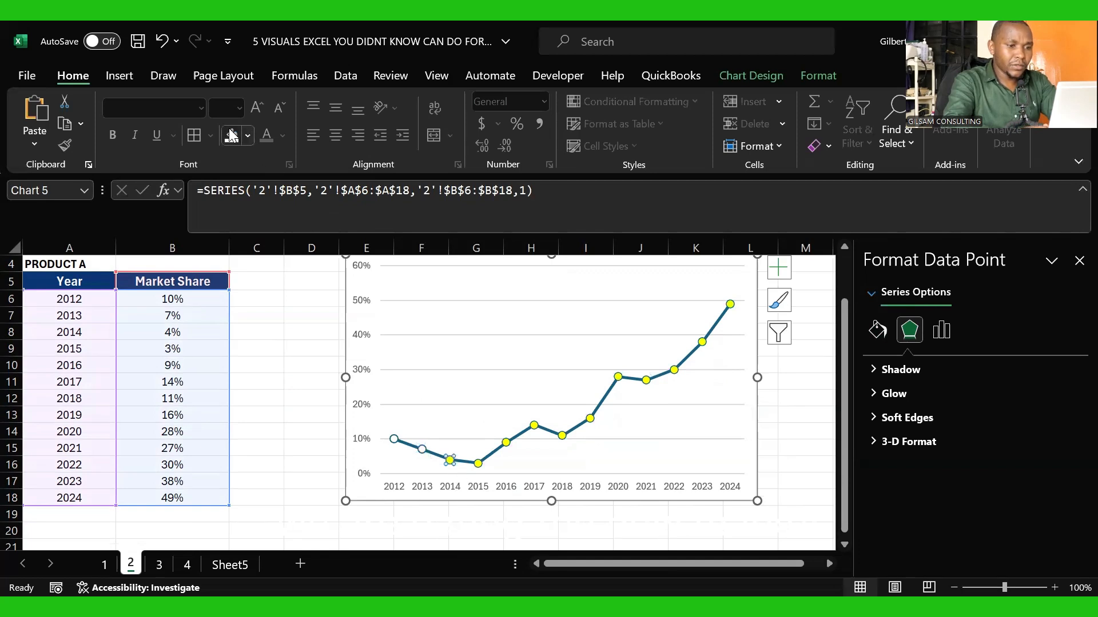
click(477, 463)
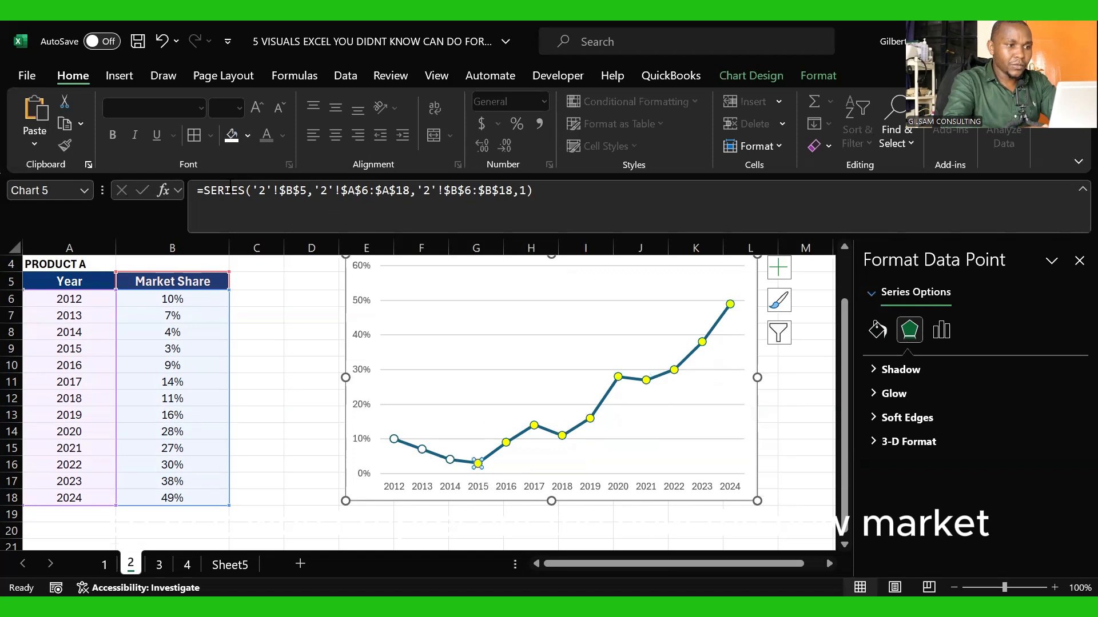
click(229, 140)
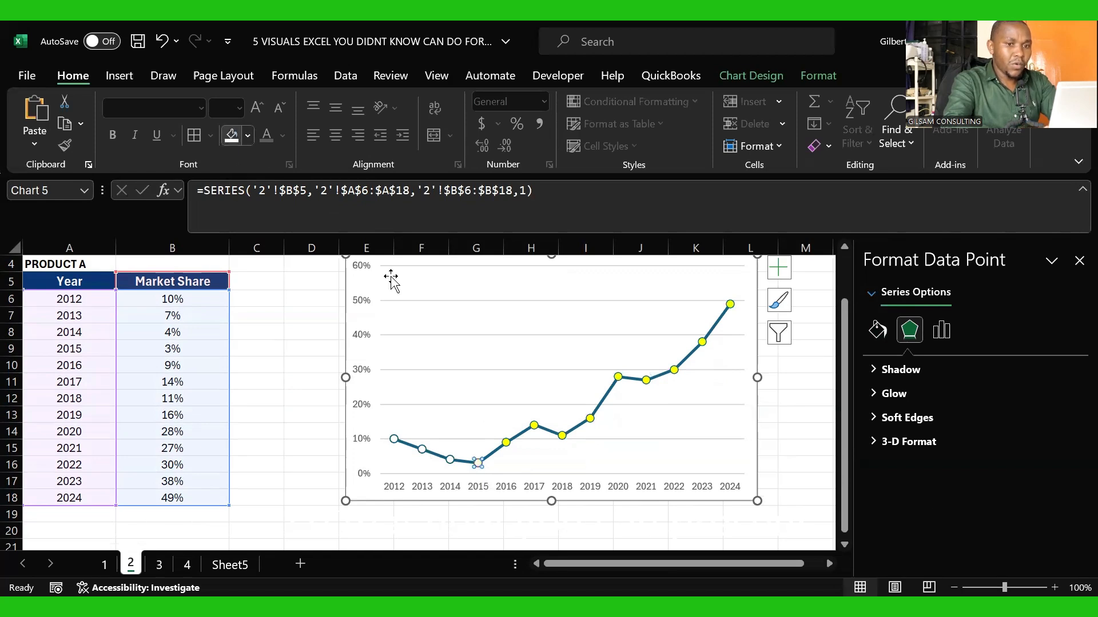
Step: Fill the individual 2016, 2017, 2018 and 2019 markers on the line with white
click(506, 443)
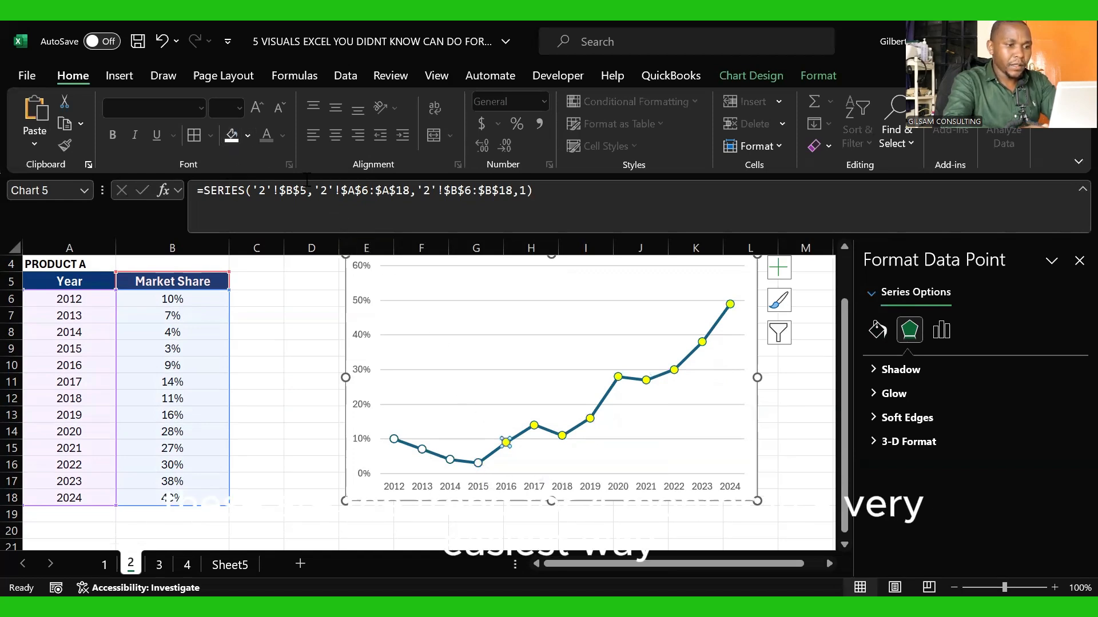
click(231, 135)
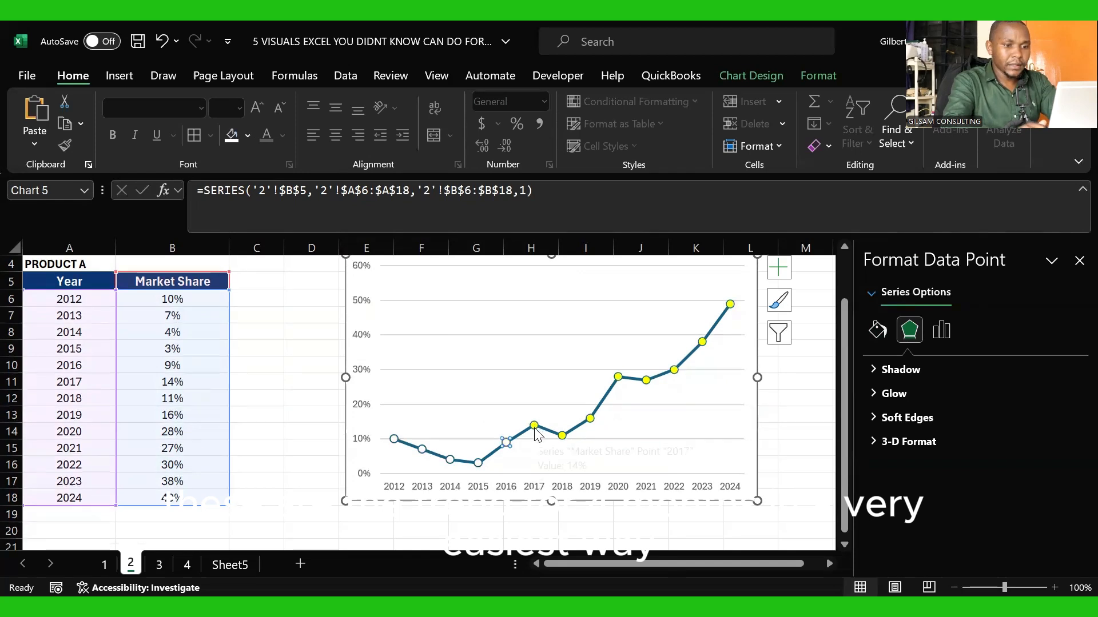
click(535, 429)
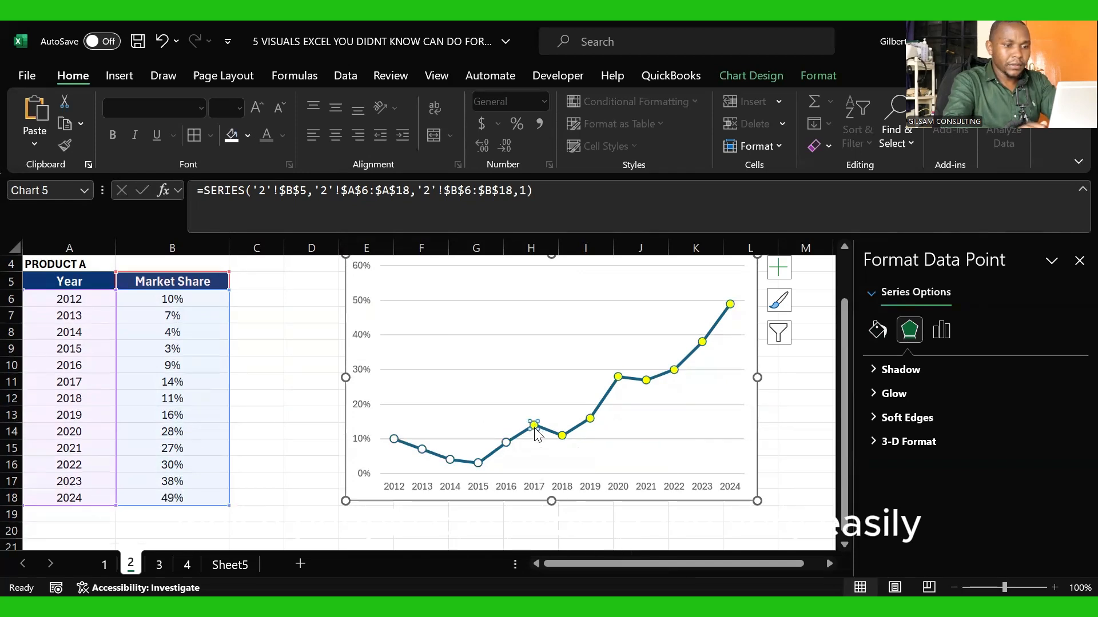
click(231, 135)
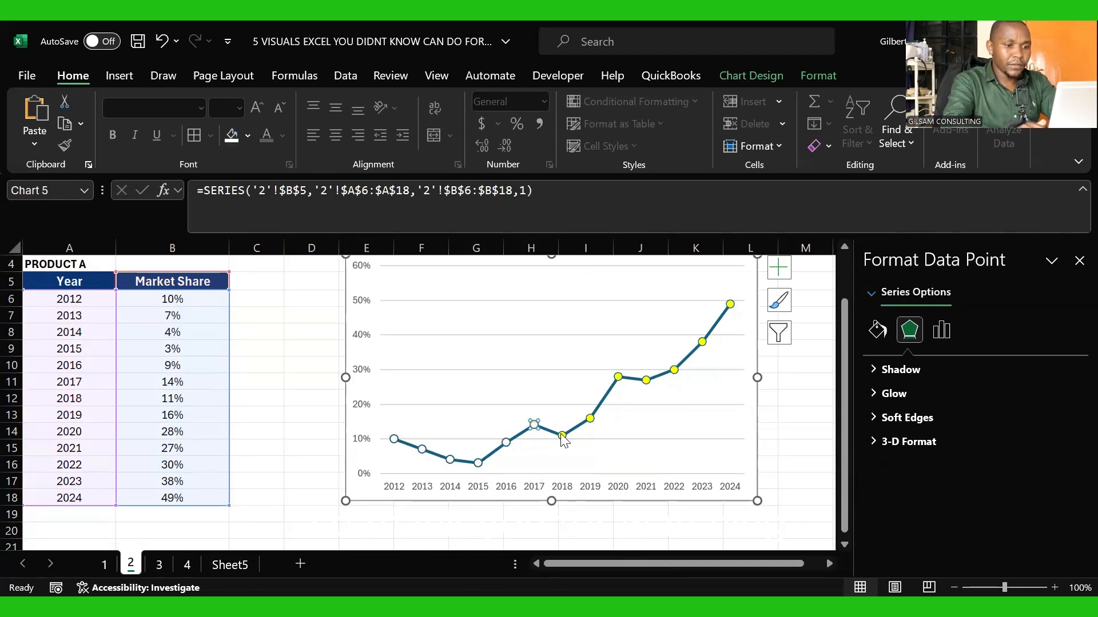
click(231, 135)
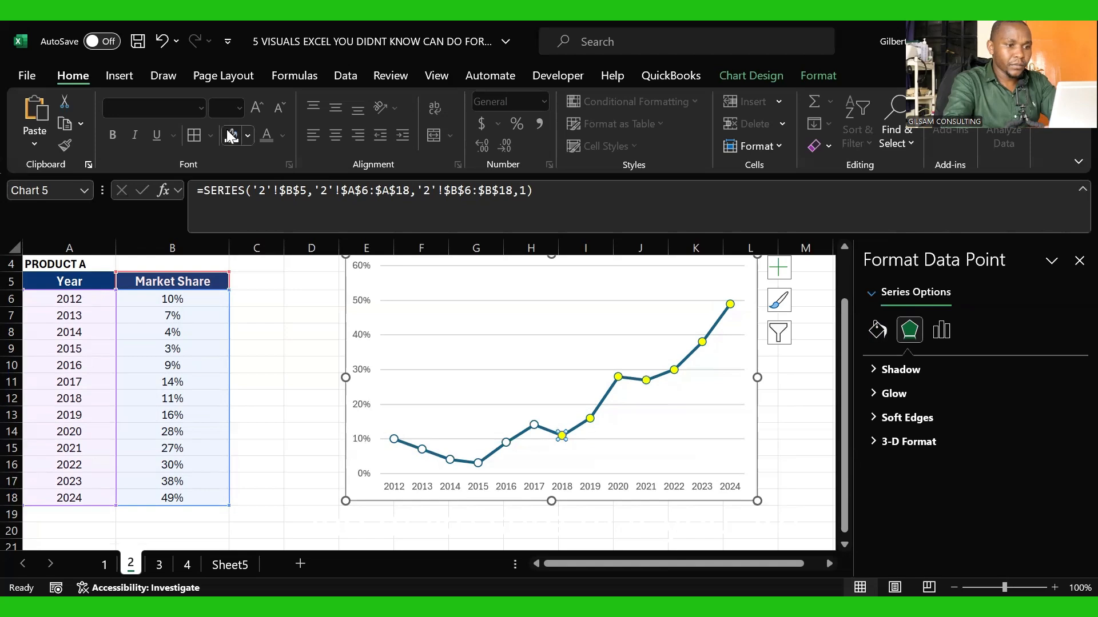
click(592, 420)
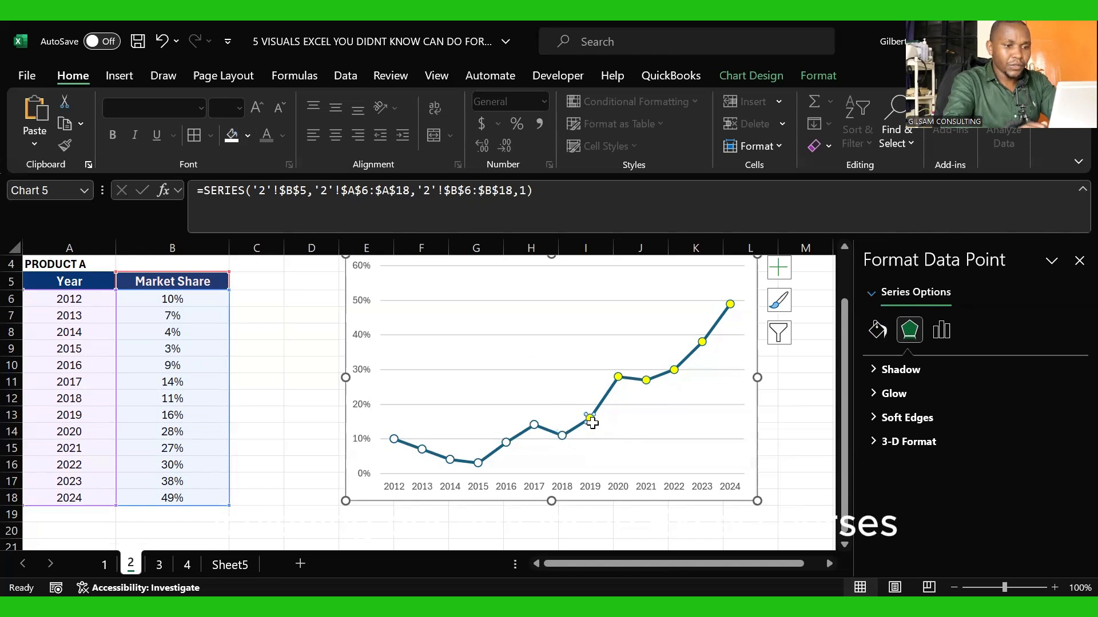
click(231, 135)
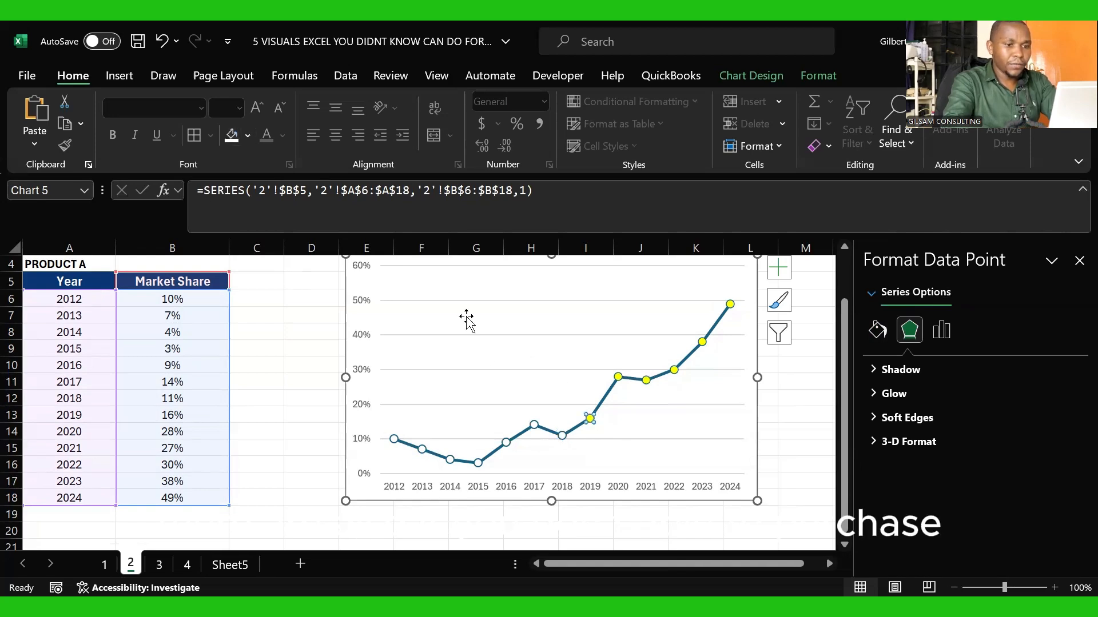
click(625, 448)
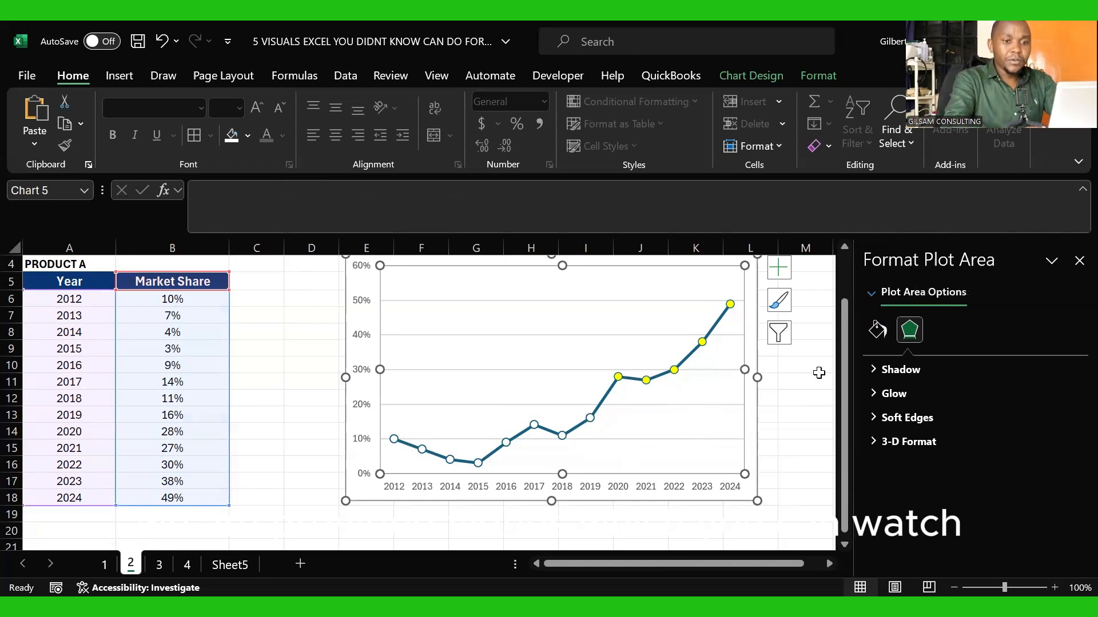
Step: Close the formatting pane and remove the gridlines from the market share chart
click(1078, 262)
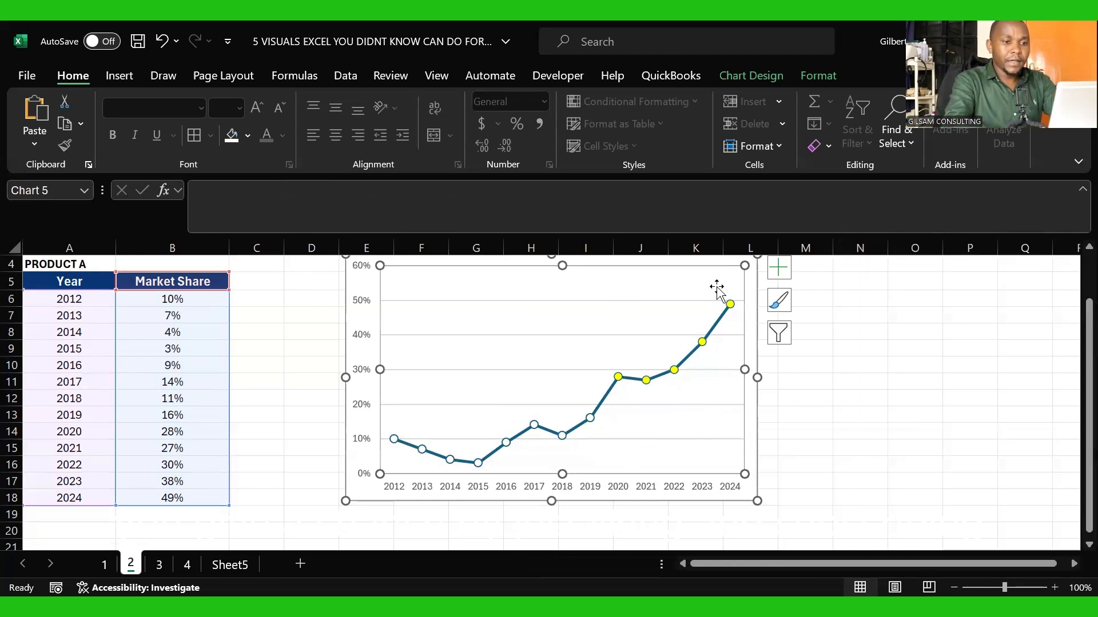
right_click(676, 292)
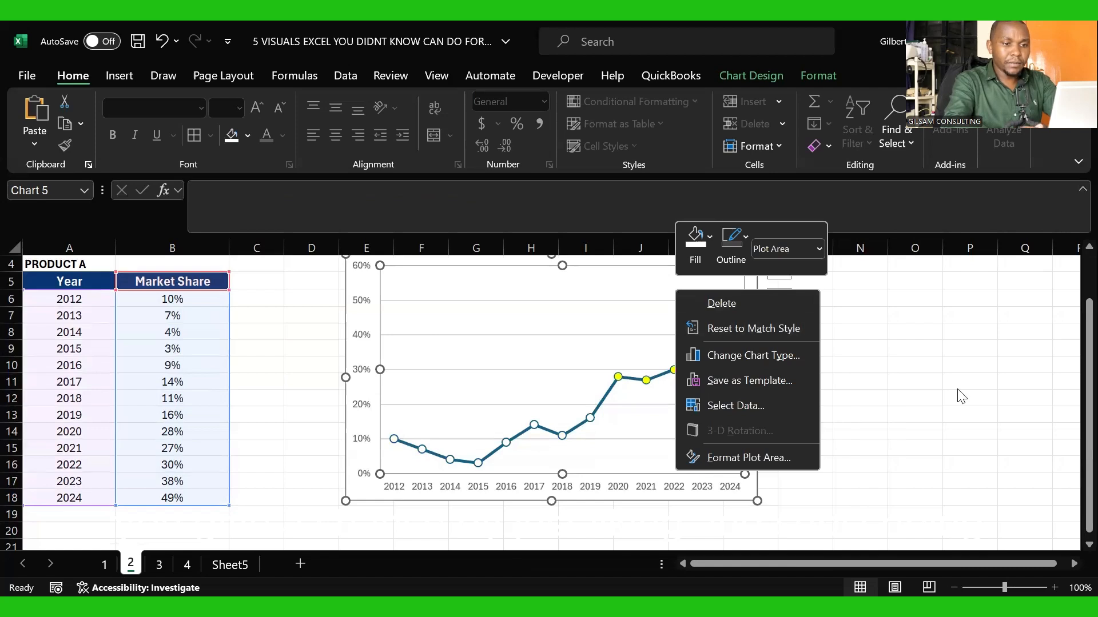
key(Escape)
click(780, 272)
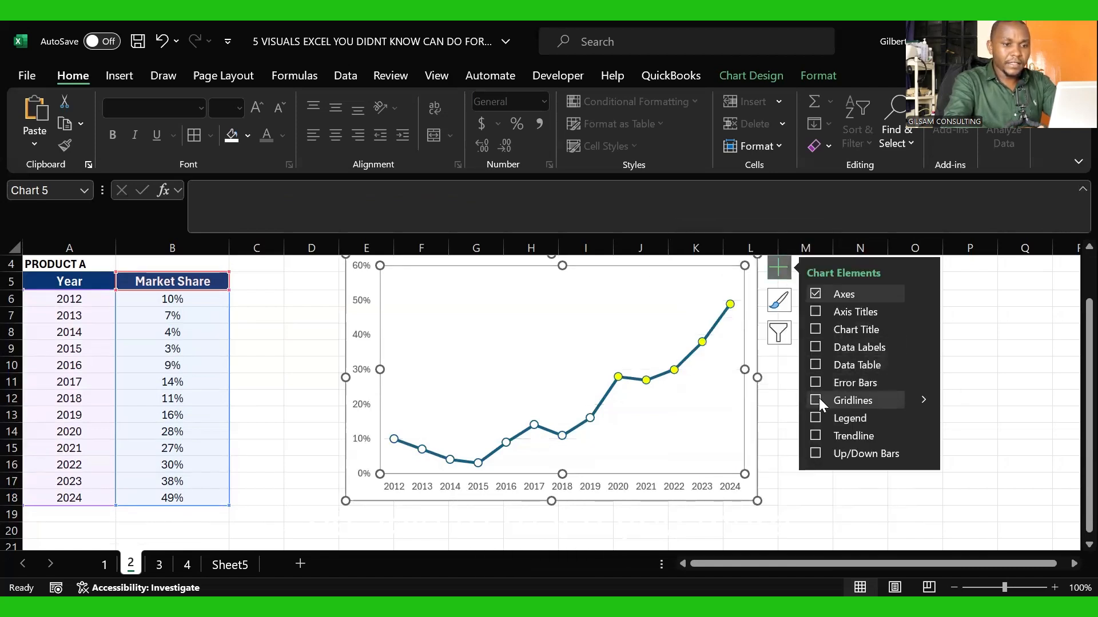
click(781, 413)
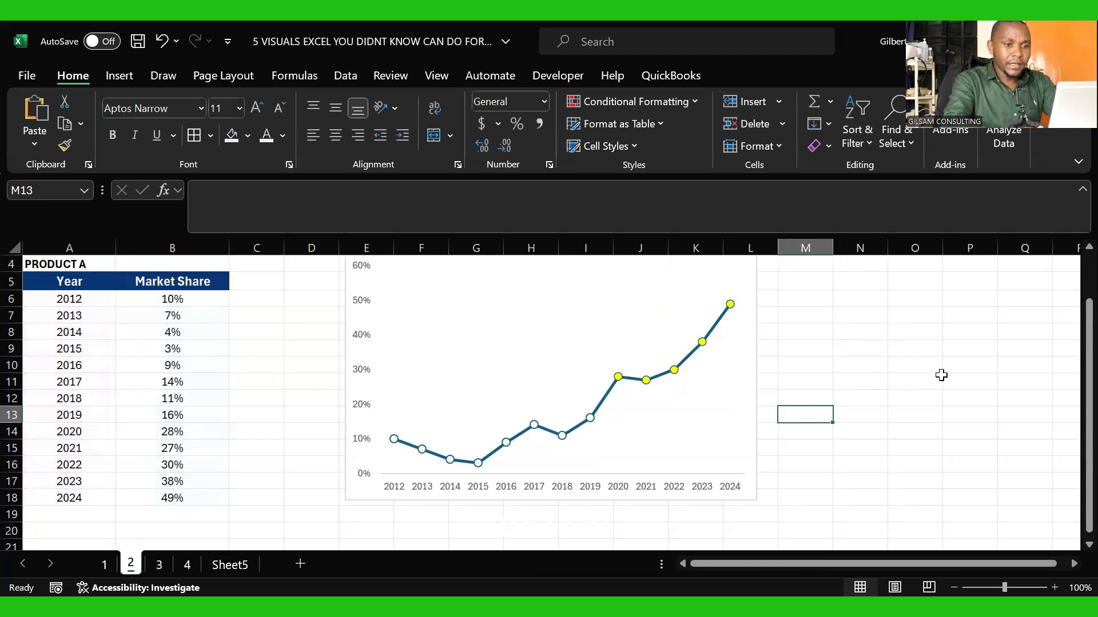
Step: Turn on the smoothed line option for the market share series
drag(1086, 367, 1073, 335)
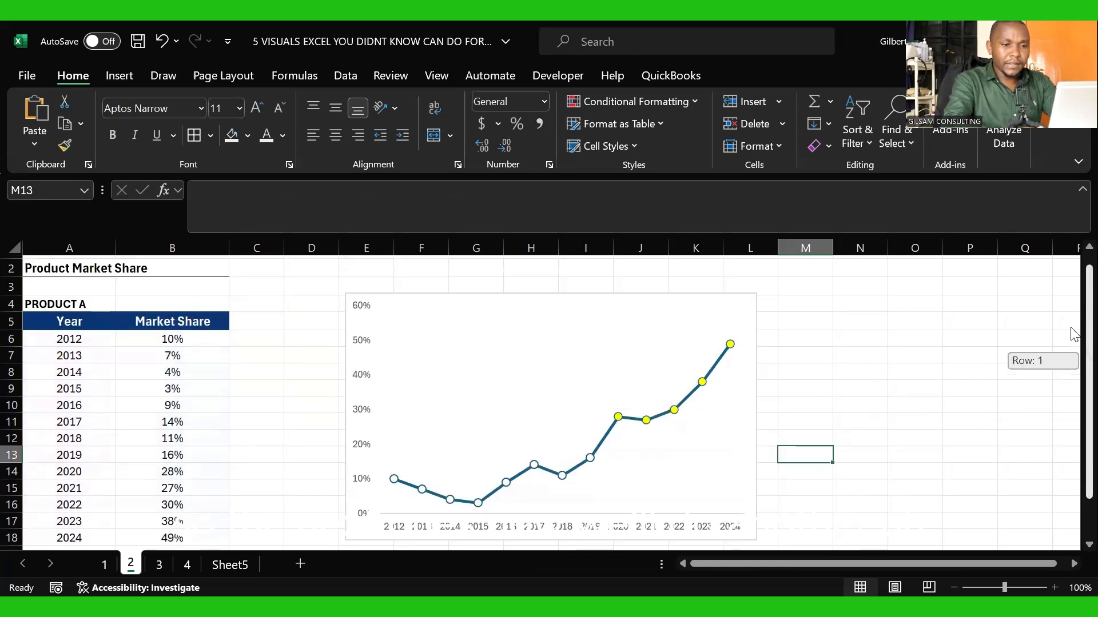
click(719, 359)
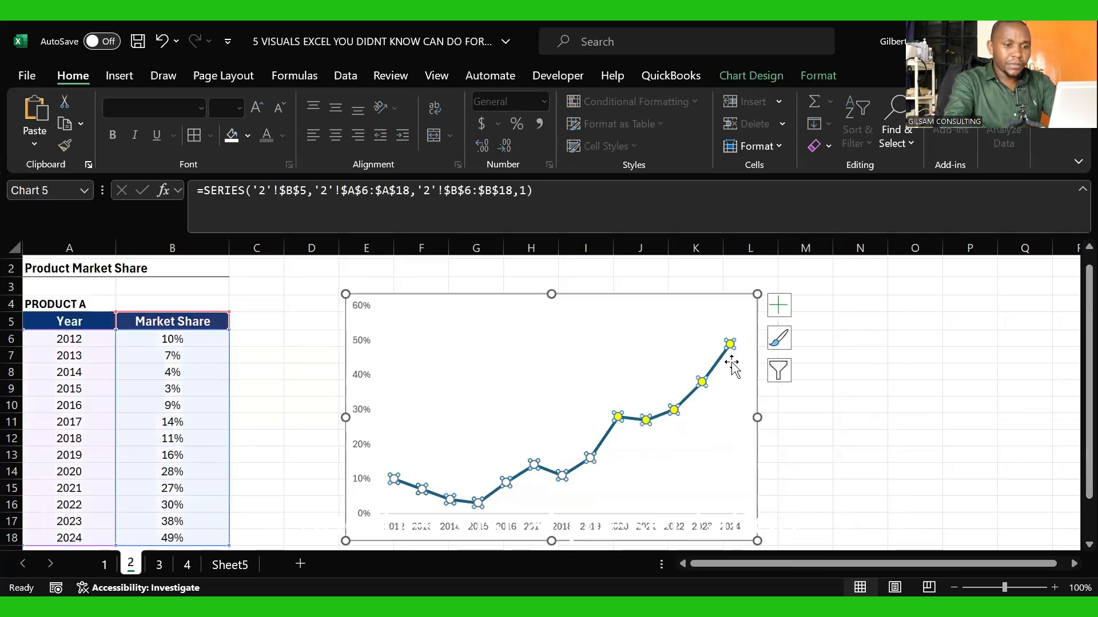
click(721, 367)
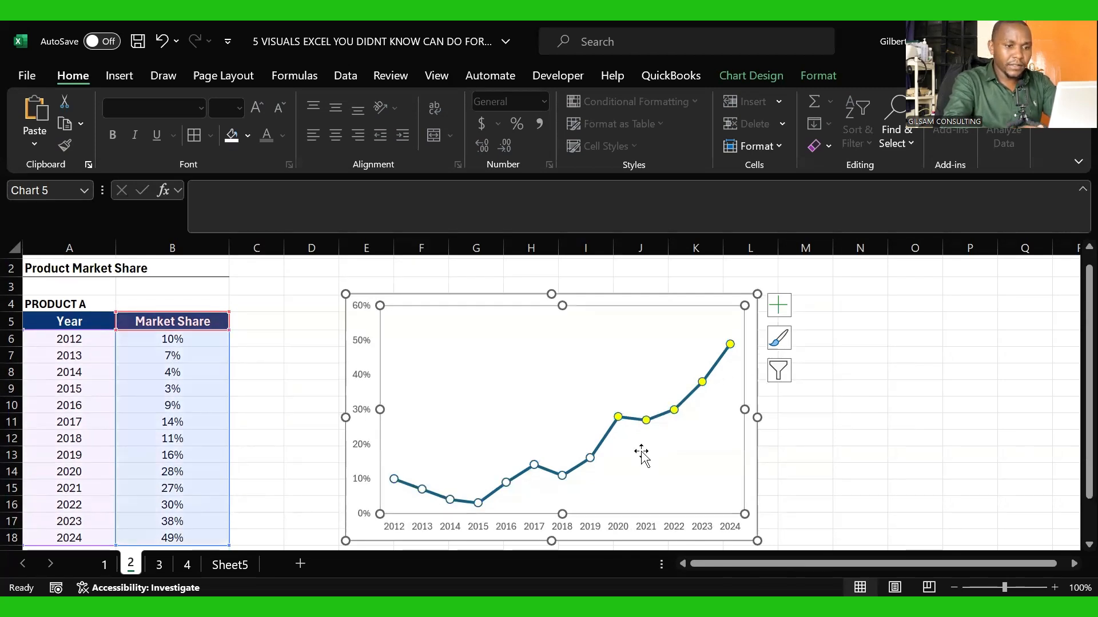
click(609, 439)
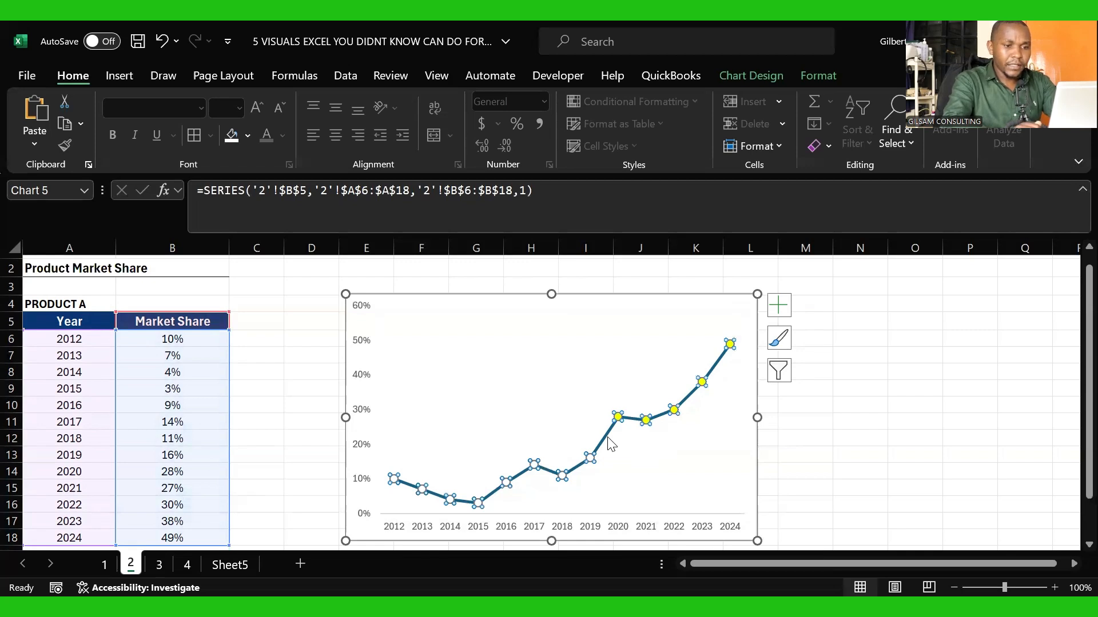
right_click(609, 440)
click(694, 429)
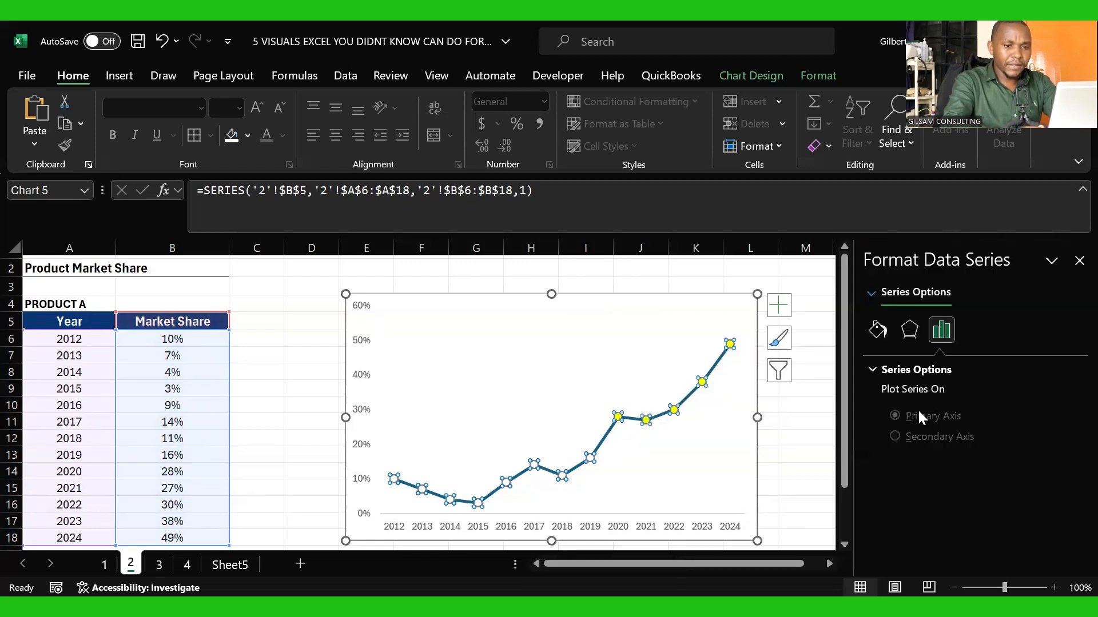
click(884, 336)
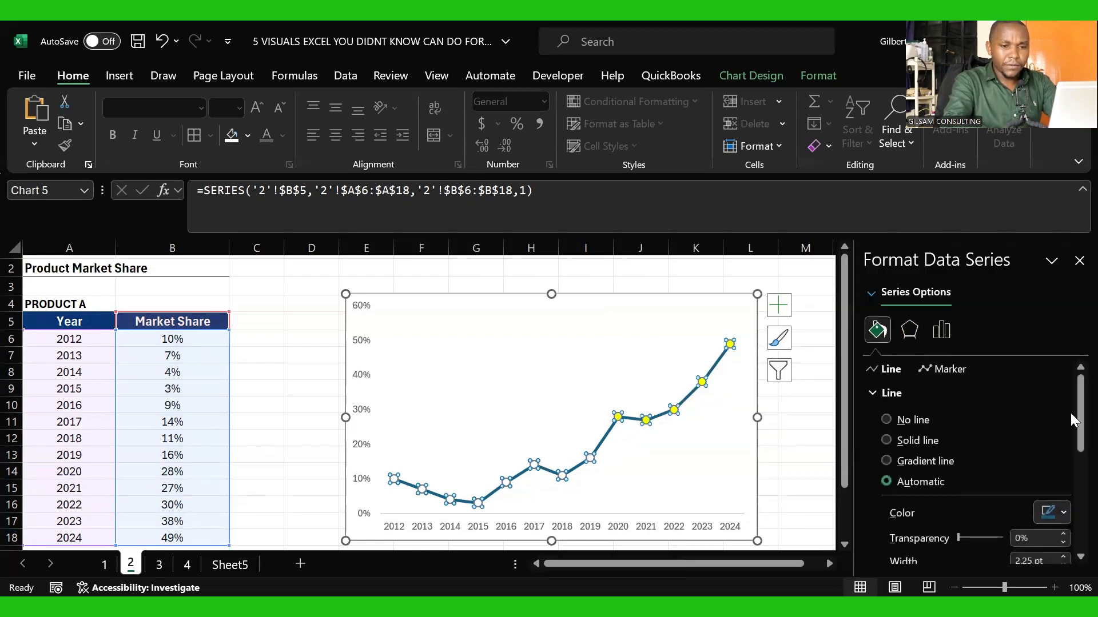
scroll(1069, 537, down, 5)
scroll(1071, 541, down, 2)
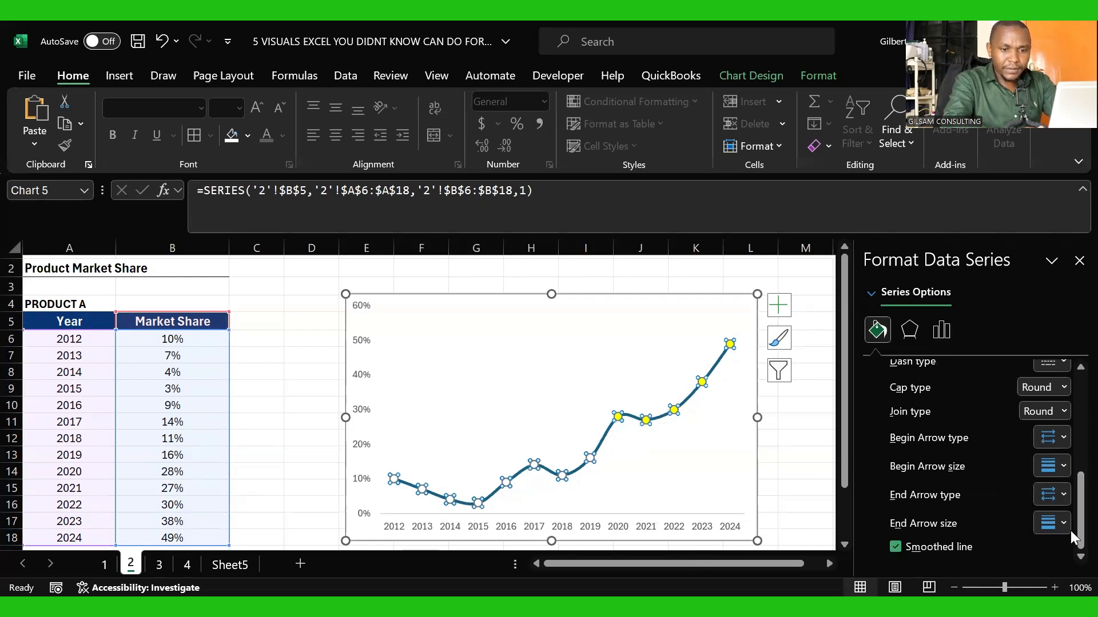
click(798, 476)
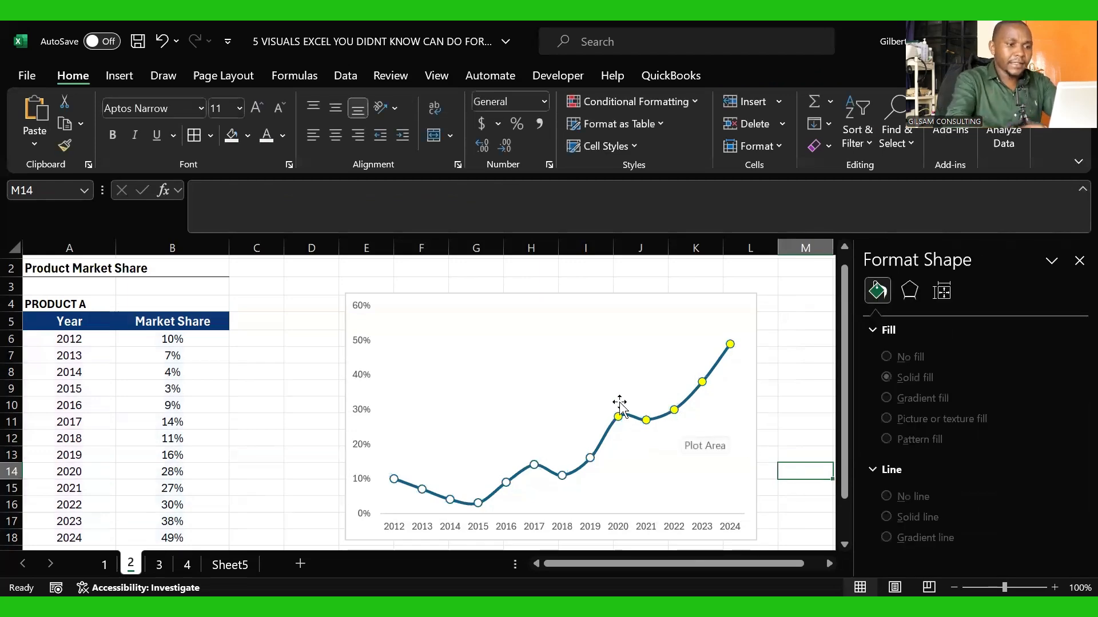
Step: Insert a text box inside the chart over the 2020–2024 section and enter NEW MARKET in it
click(581, 359)
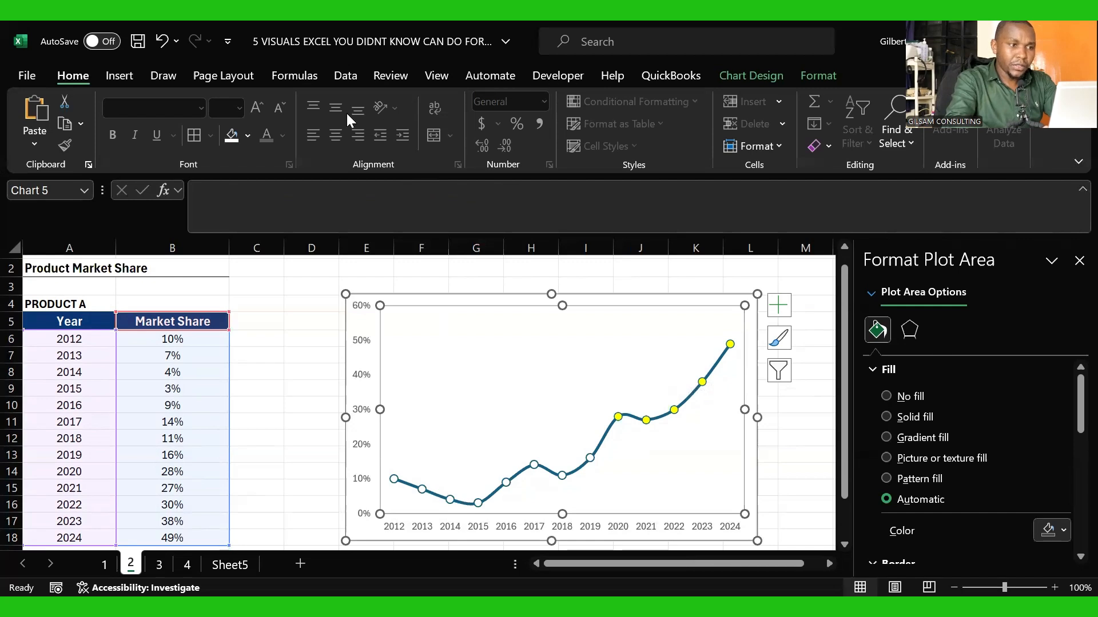
click(125, 77)
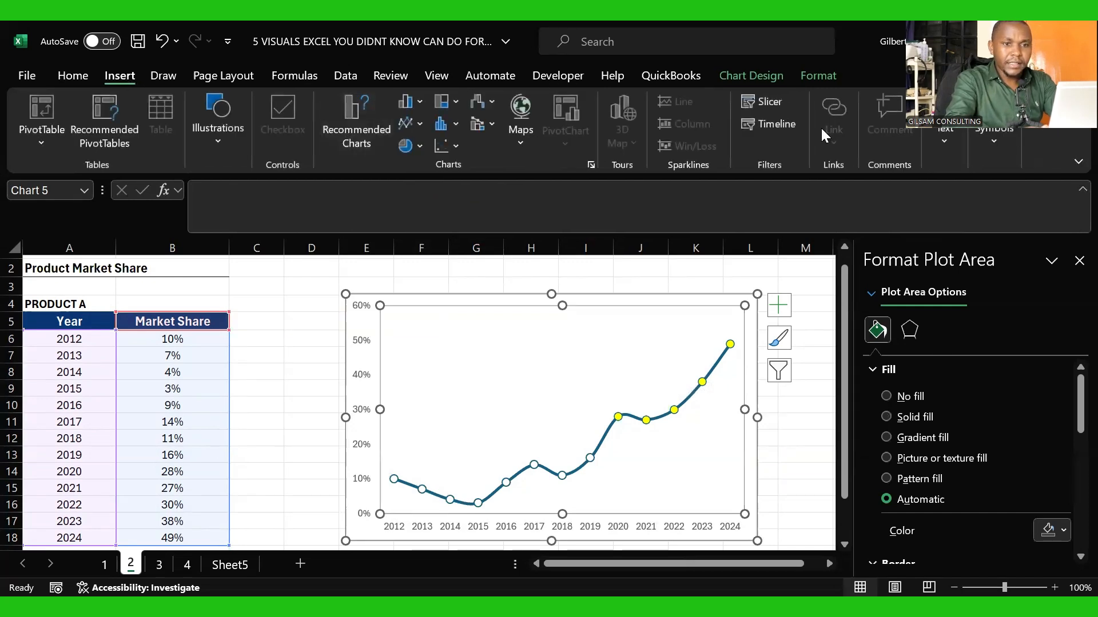
click(949, 144)
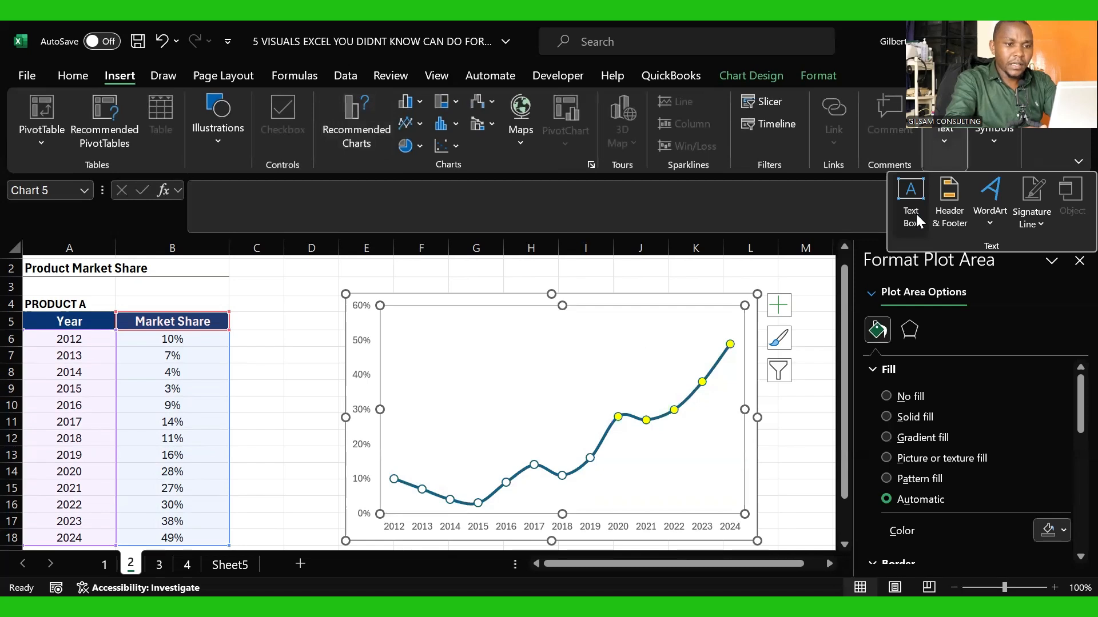
click(916, 214)
drag(619, 344, 736, 502)
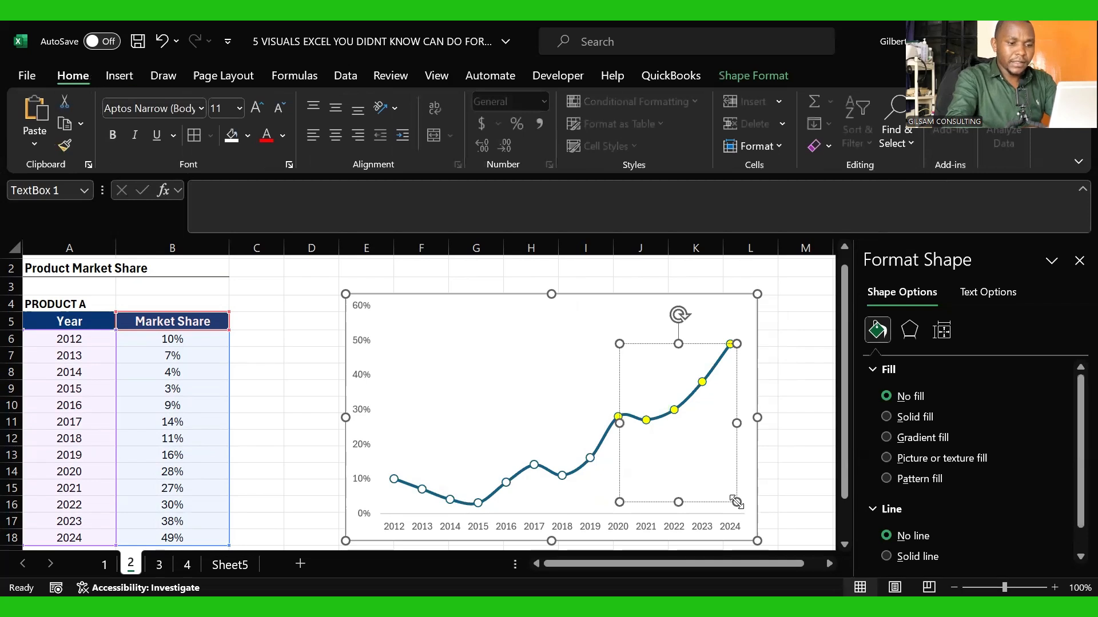
text(NEW MARKET)
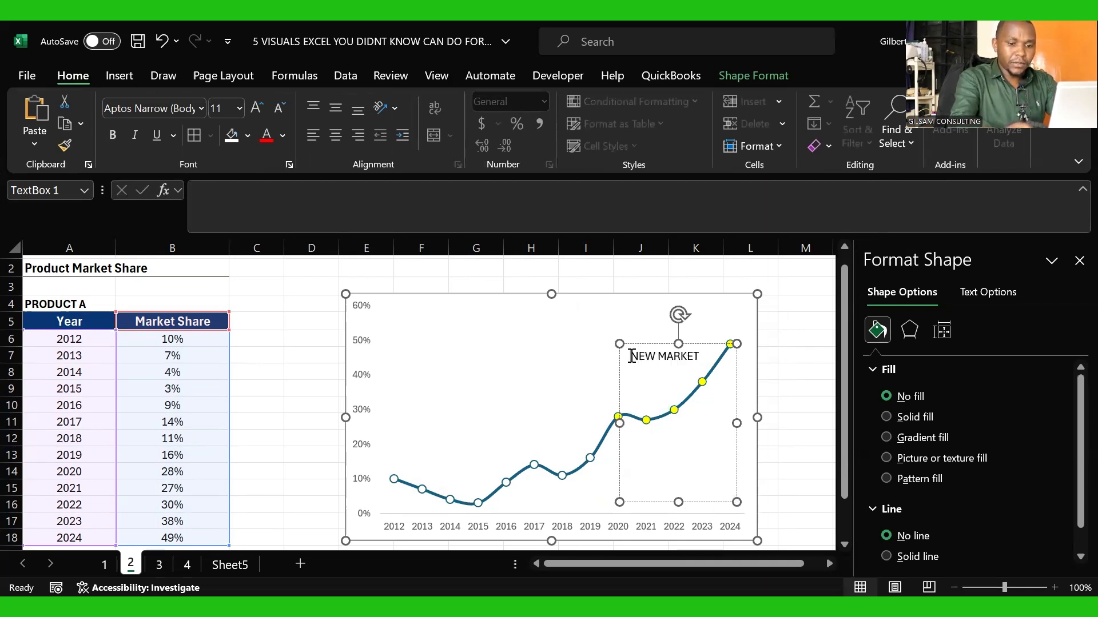
Step: Push the NEW MARKET text below the 2020–2022 markers with blank lines above it, and deselect the chart
click(632, 355)
key(Return)
key(Return)
key(Return)
key(Return)
key(Return)
key(Return)
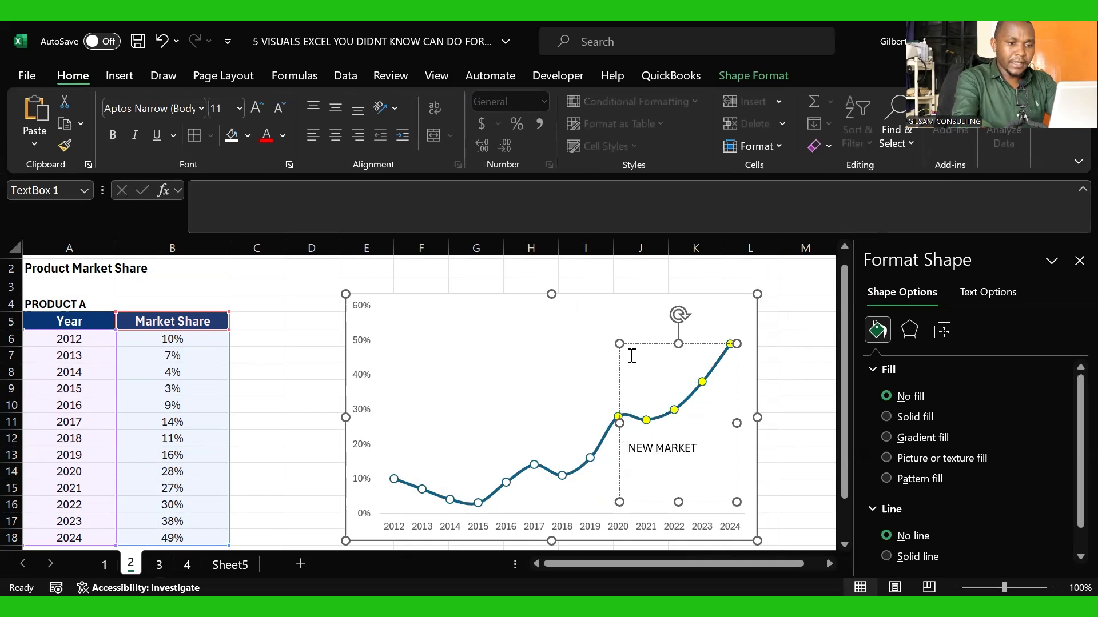
click(597, 424)
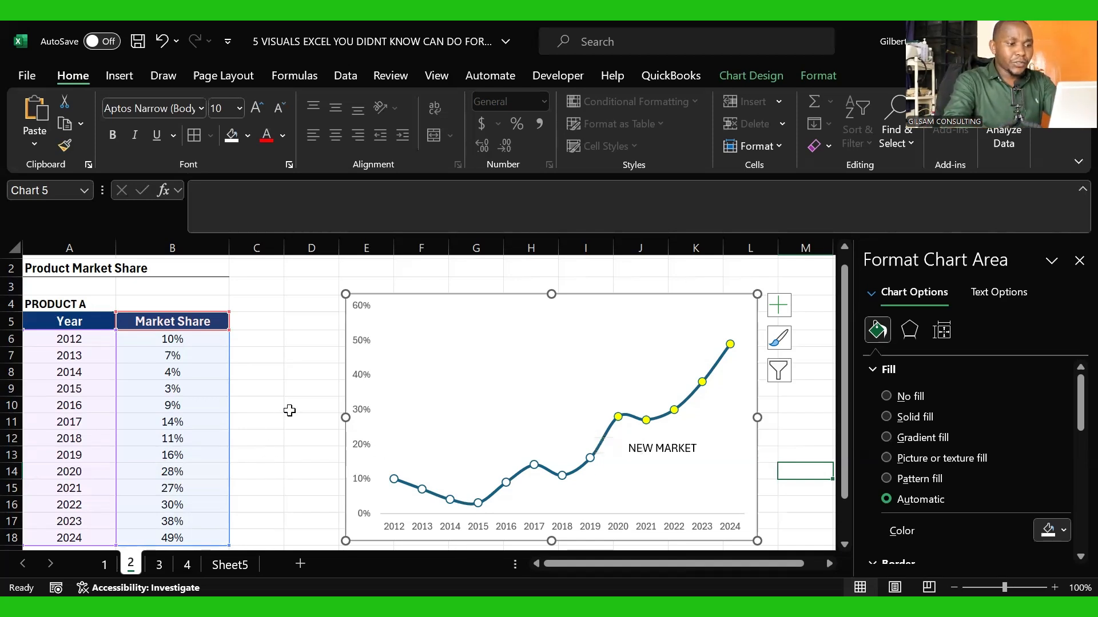
click(288, 412)
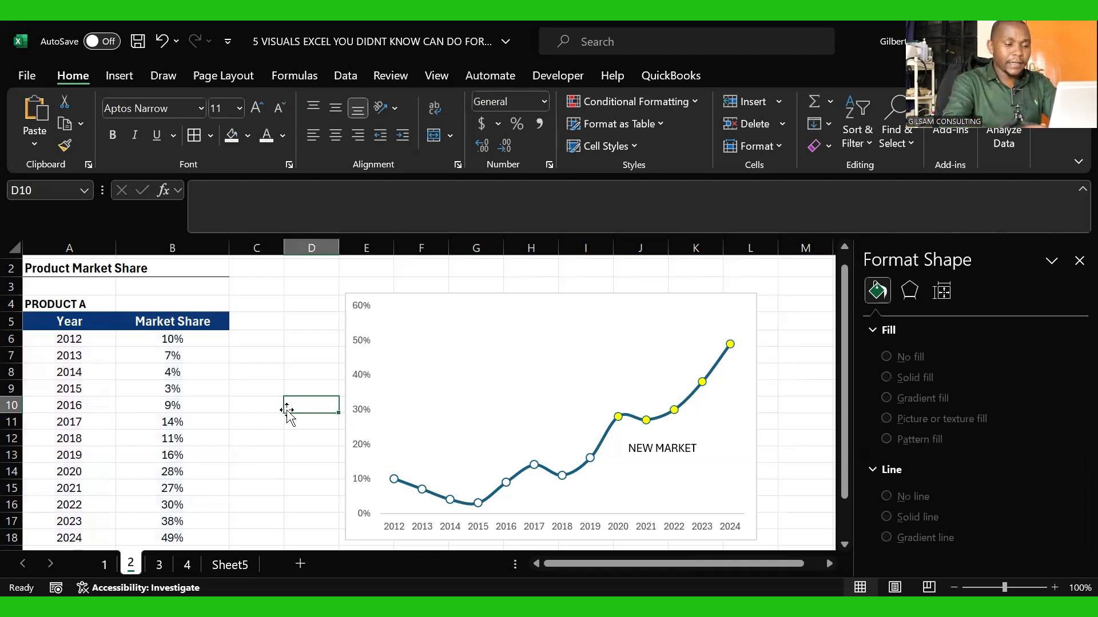
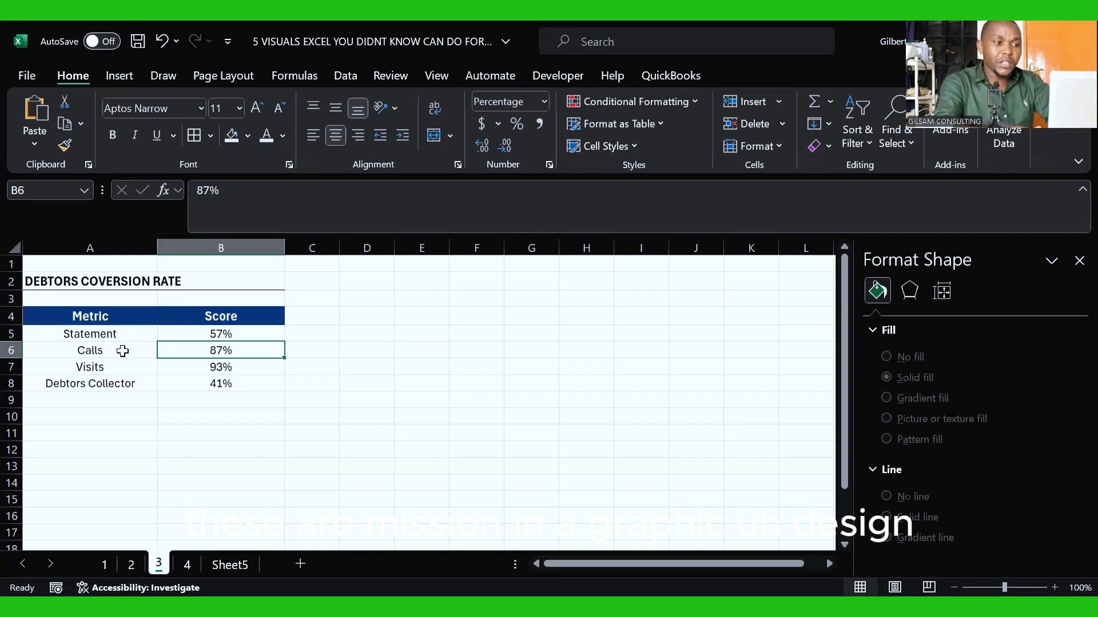
Step: Close the Format Shape pane on the debtors conversion rate sheet
click(106, 353)
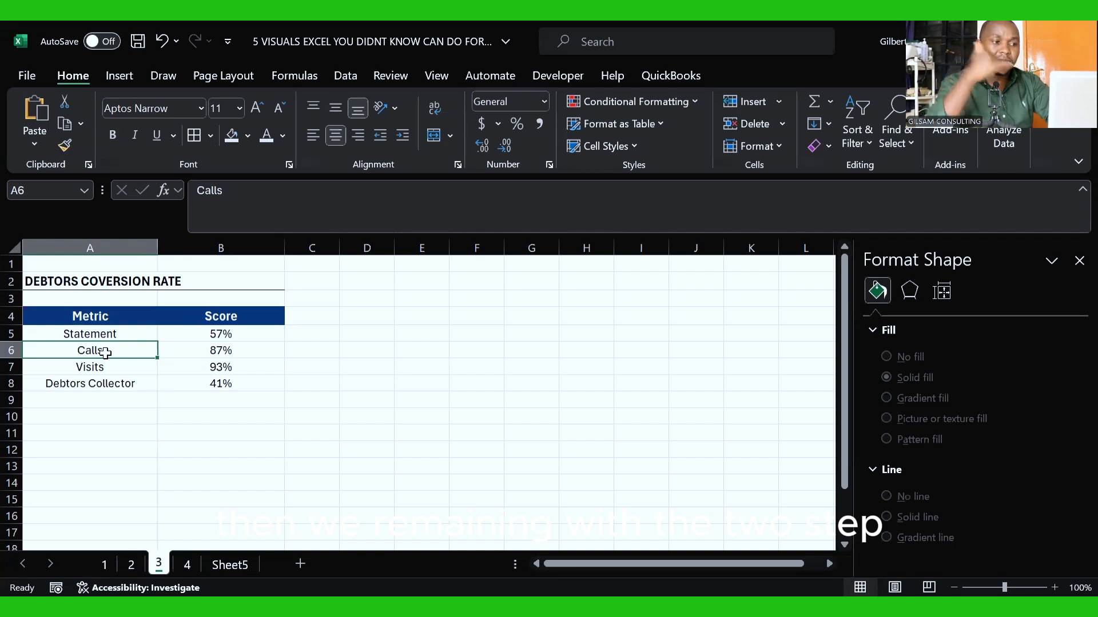
click(235, 350)
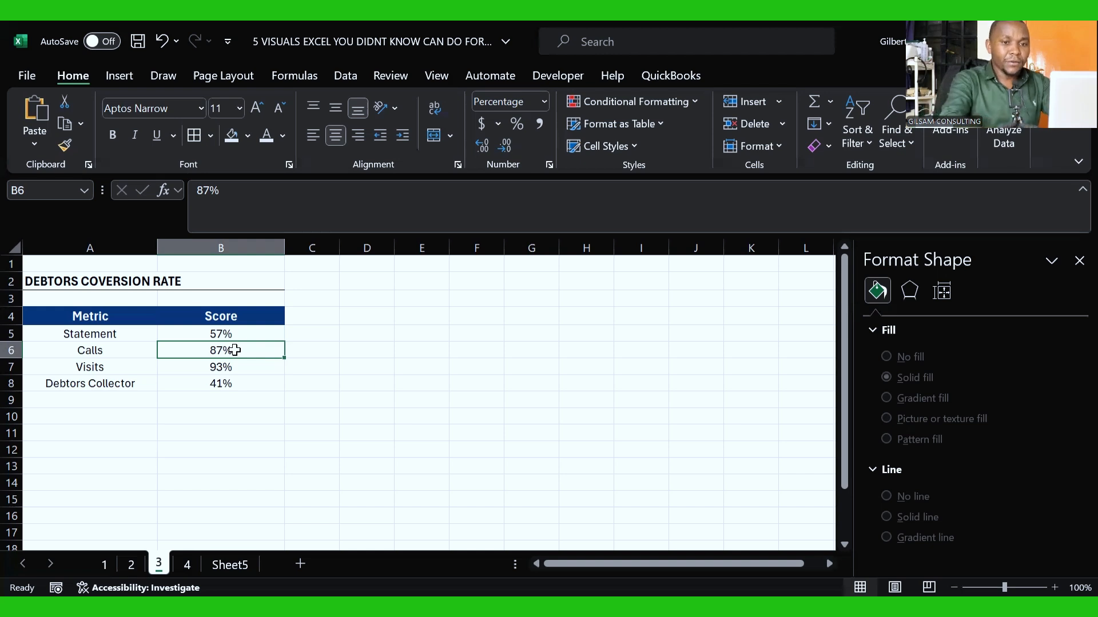
click(1078, 261)
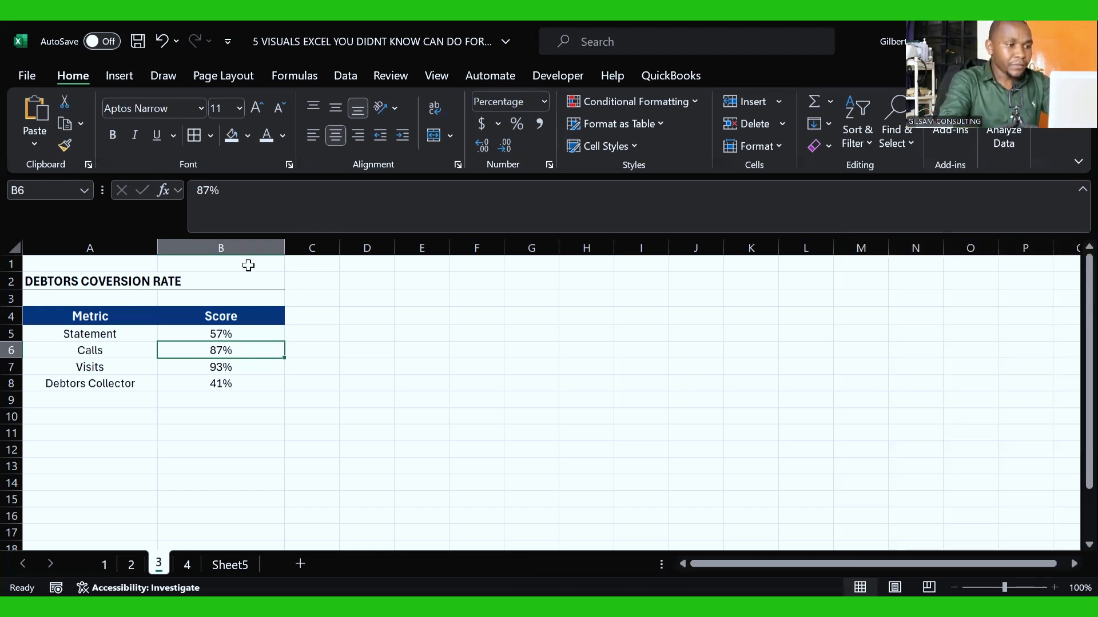
Step: Insert a Radar with Markers chart from A2:B8 and move it up beside the debtors conversion table
drag(52, 281, 231, 383)
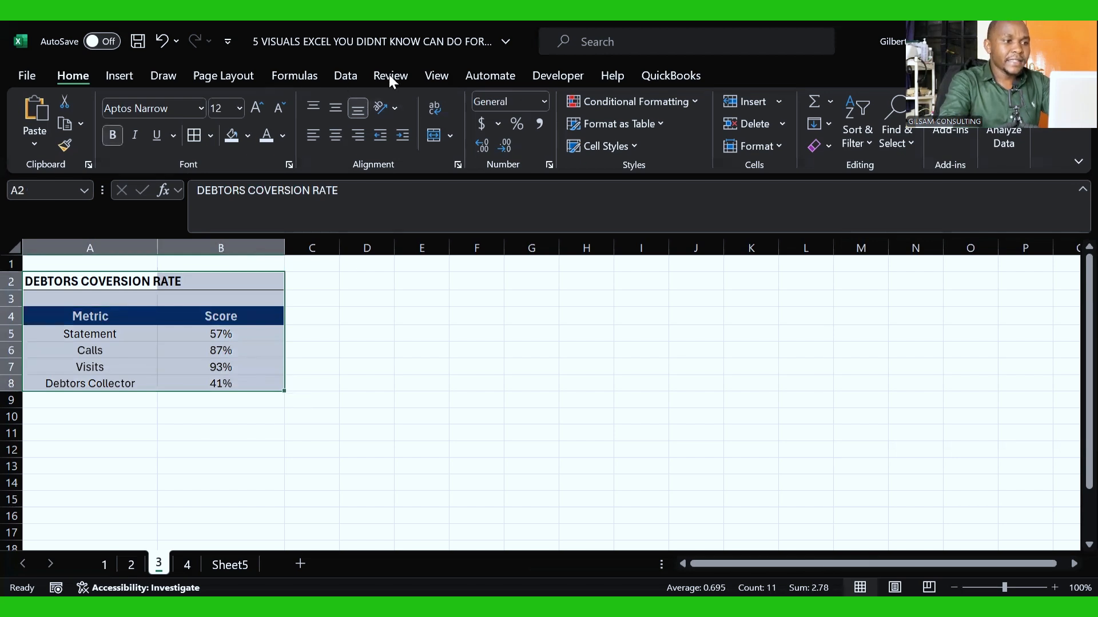
click(122, 82)
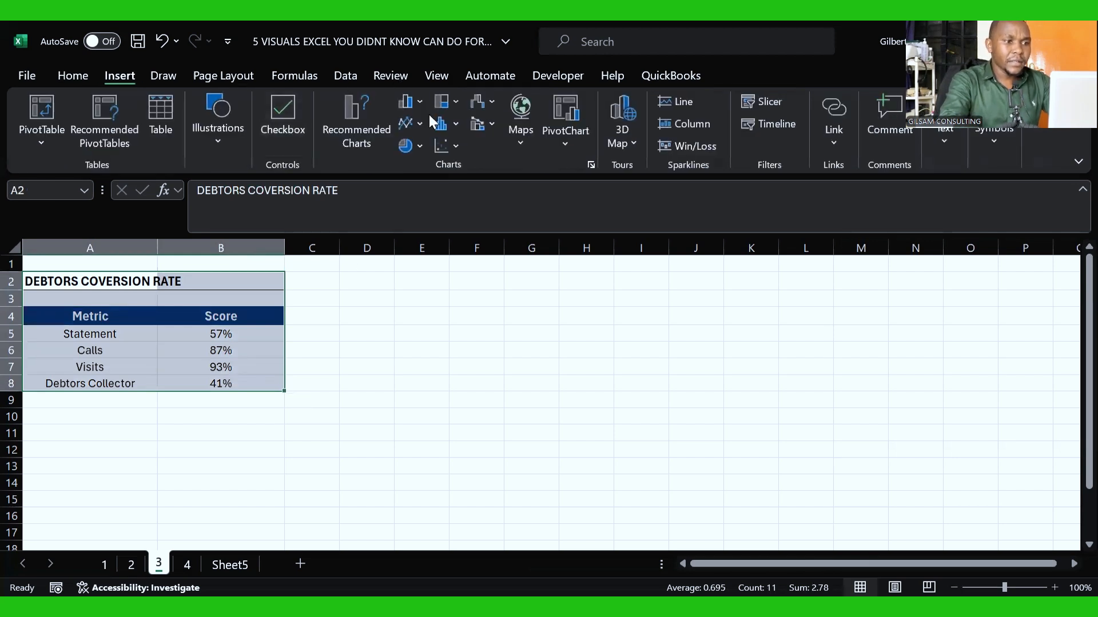
click(491, 100)
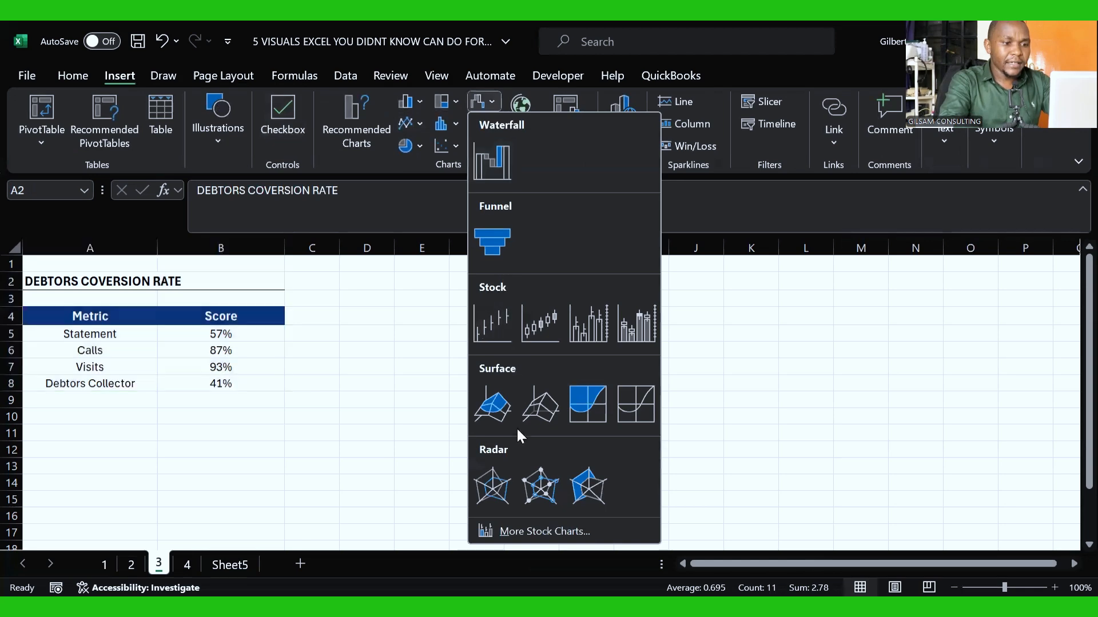
click(538, 497)
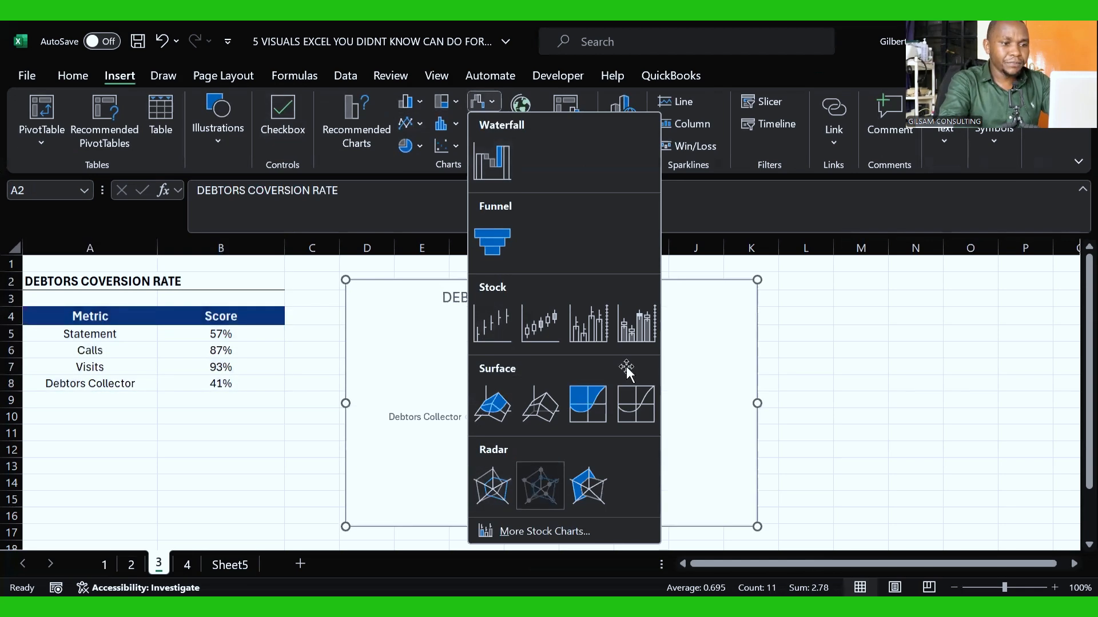
drag(680, 280, 673, 257)
Step: Delete the title, the percentage axis labels and the category labels from the radar chart
click(518, 276)
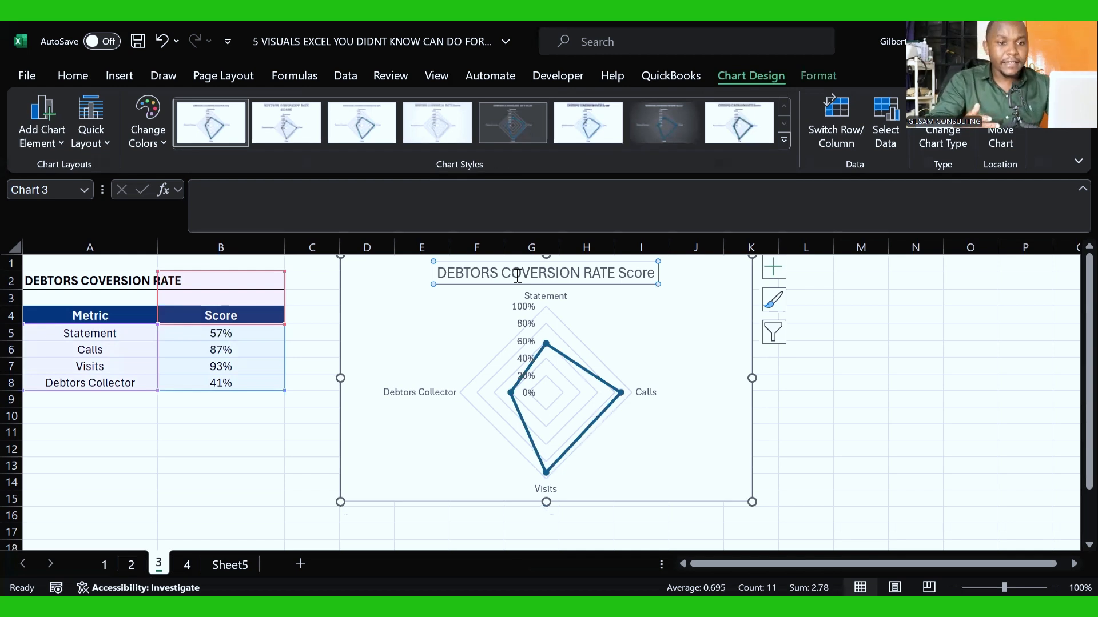
key(Delete)
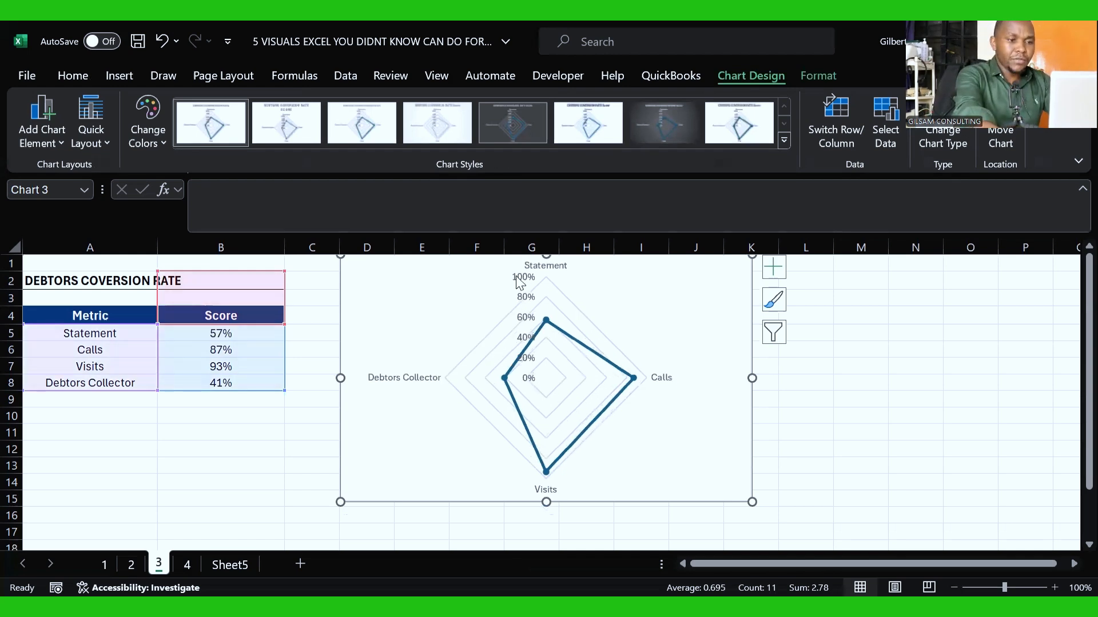
click(524, 286)
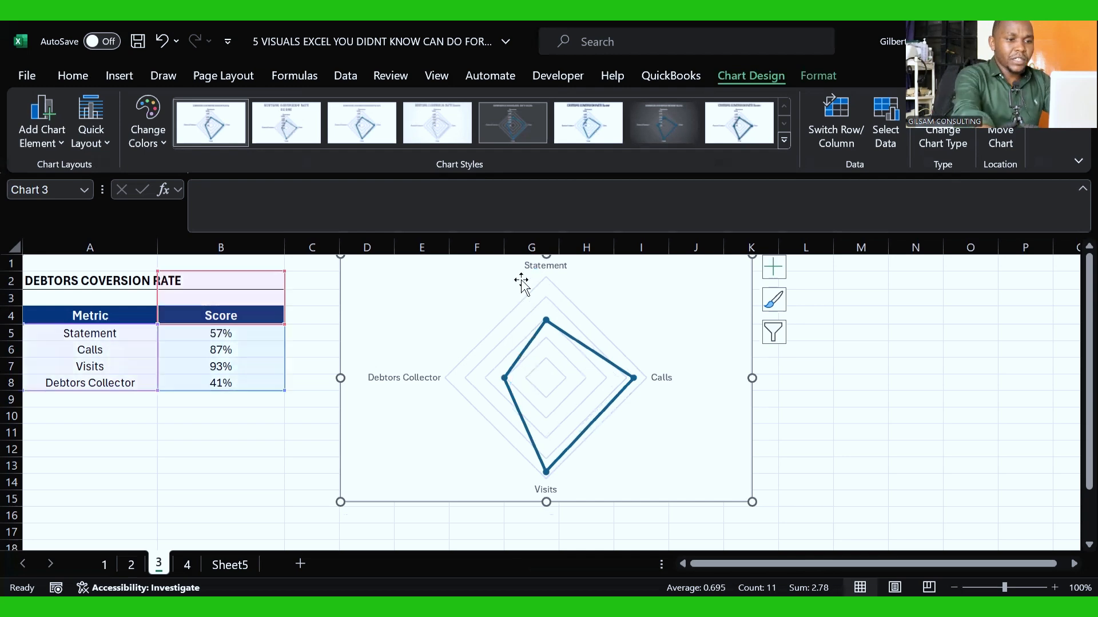
key(Delete)
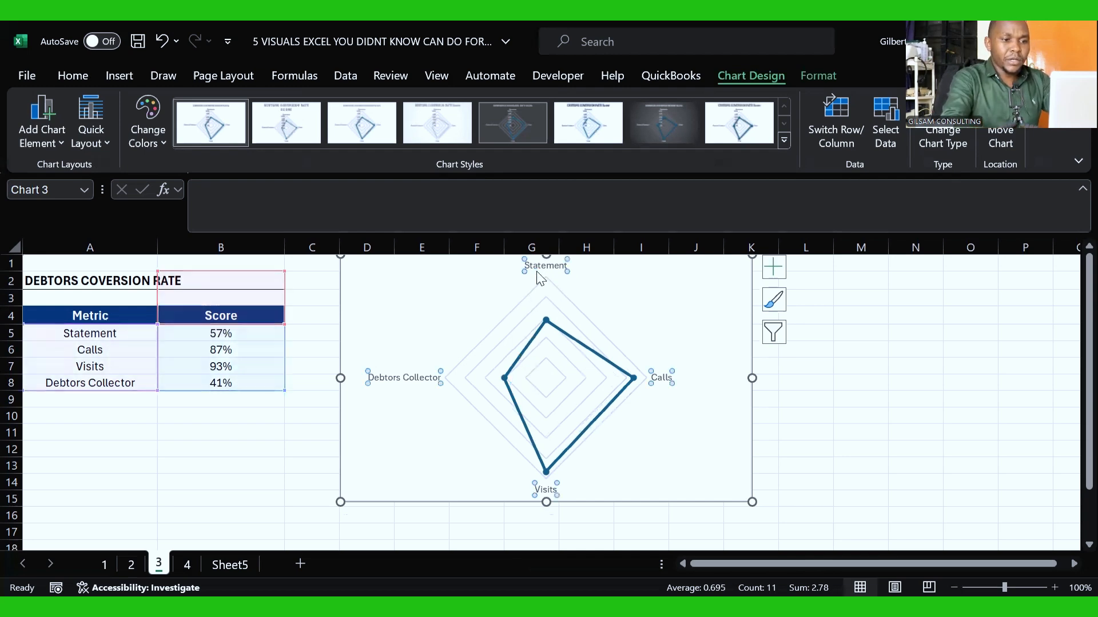
click(538, 273)
key(Delete)
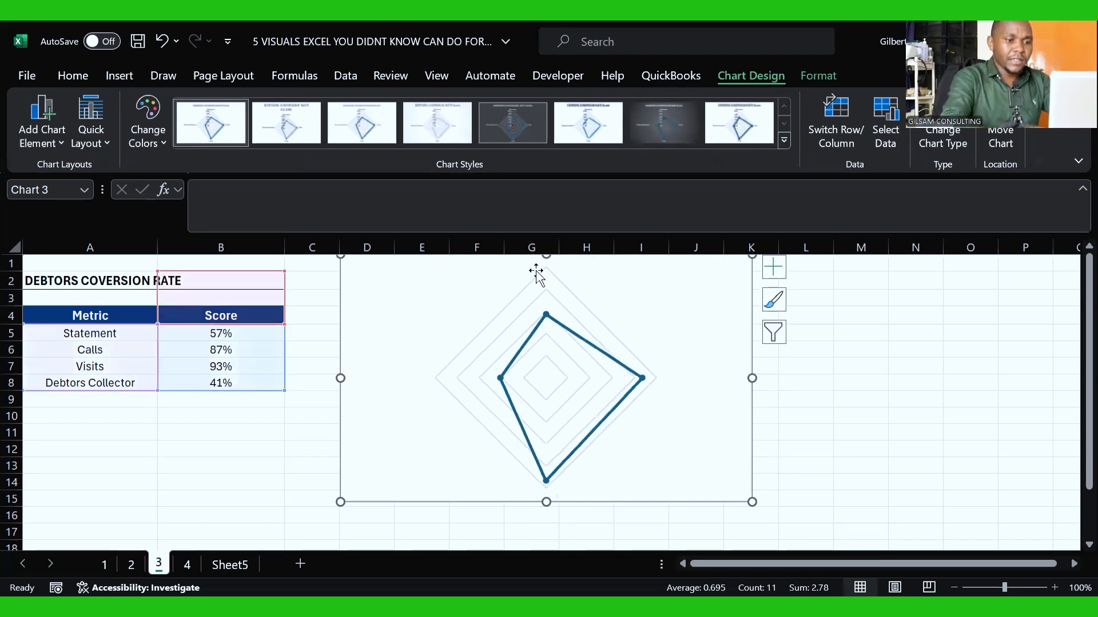
Step: Examine the plotted shape and each of the four score markers on the radar chart
click(582, 366)
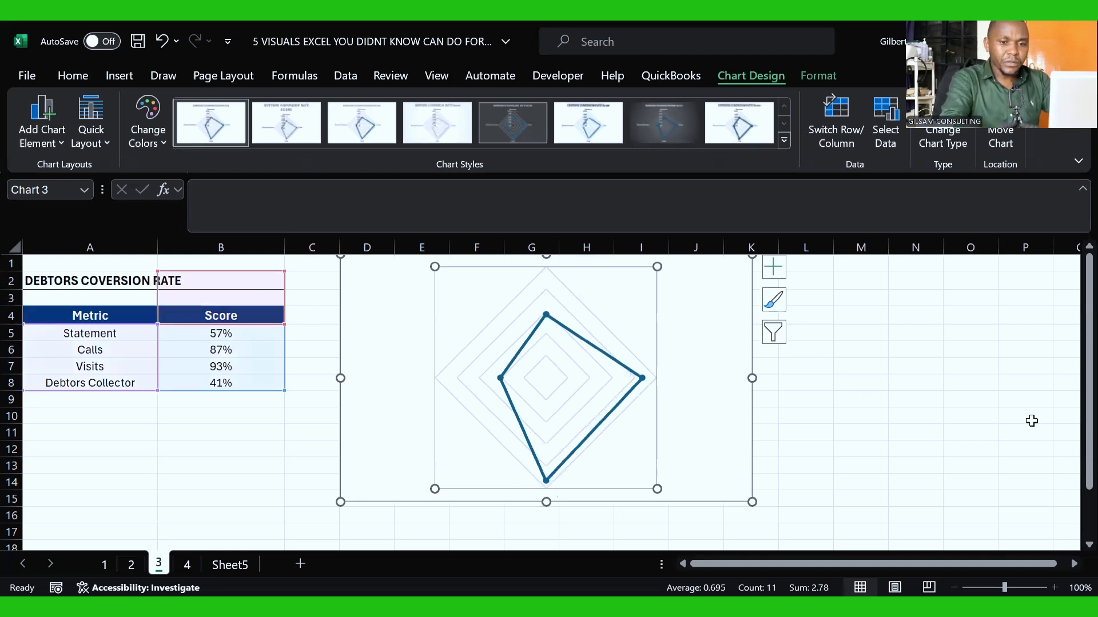
scroll(1072, 411, down, 1)
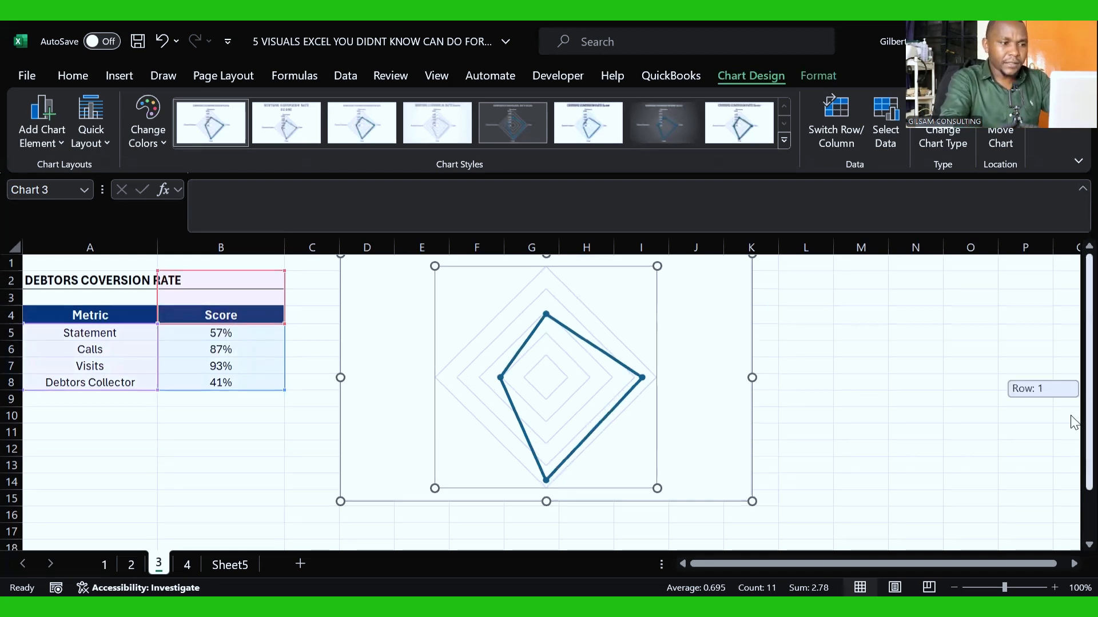
click(643, 326)
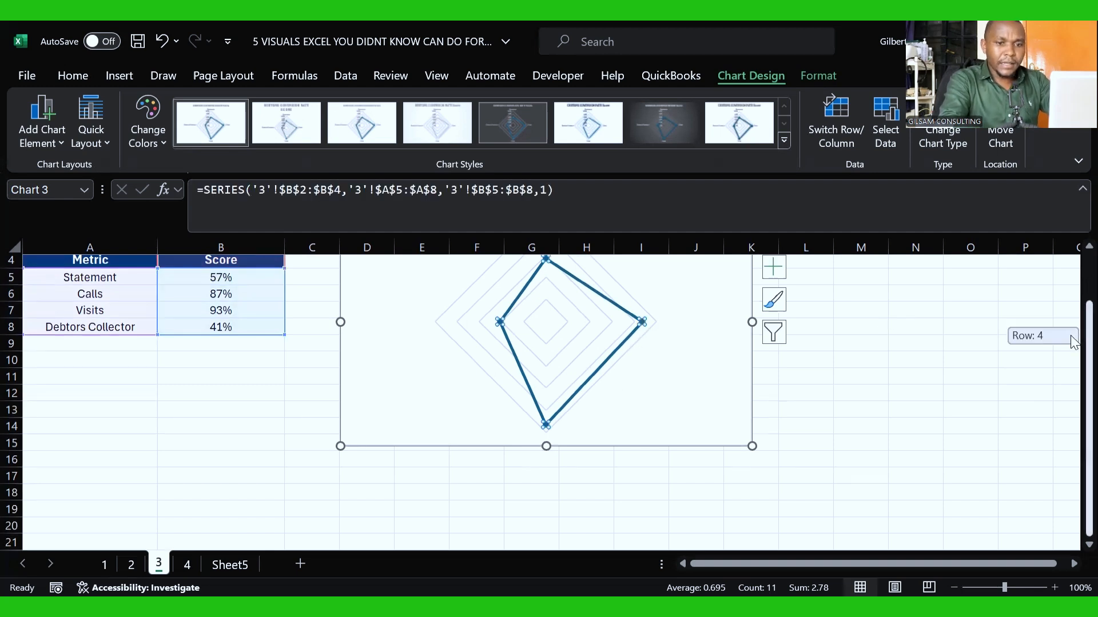
scroll(1072, 342, up, 1)
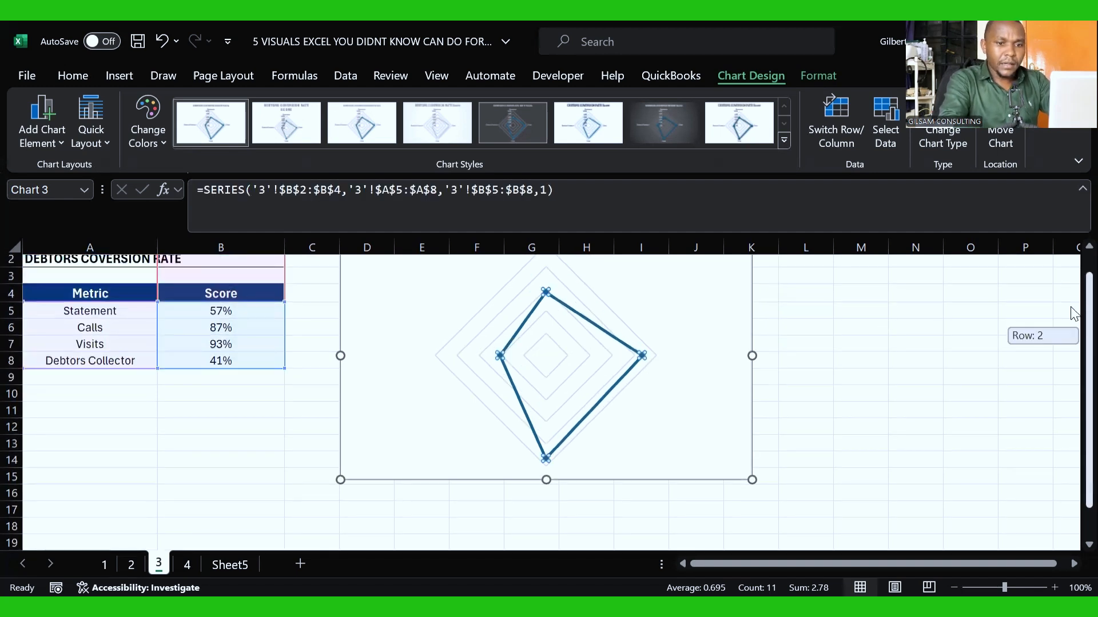
click(638, 358)
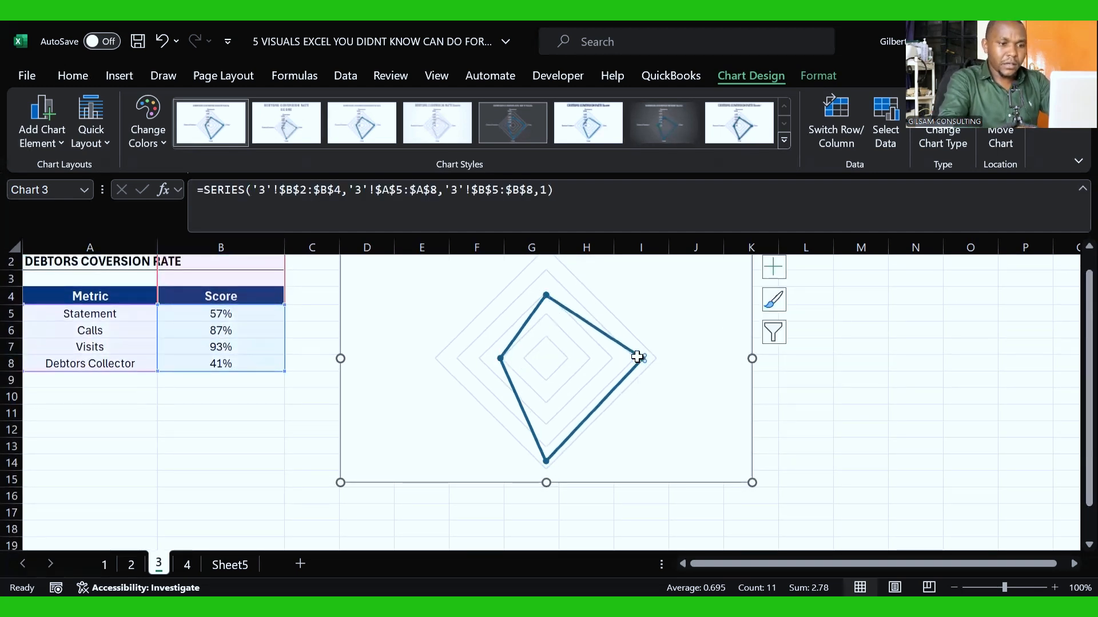
click(546, 295)
click(500, 358)
click(592, 412)
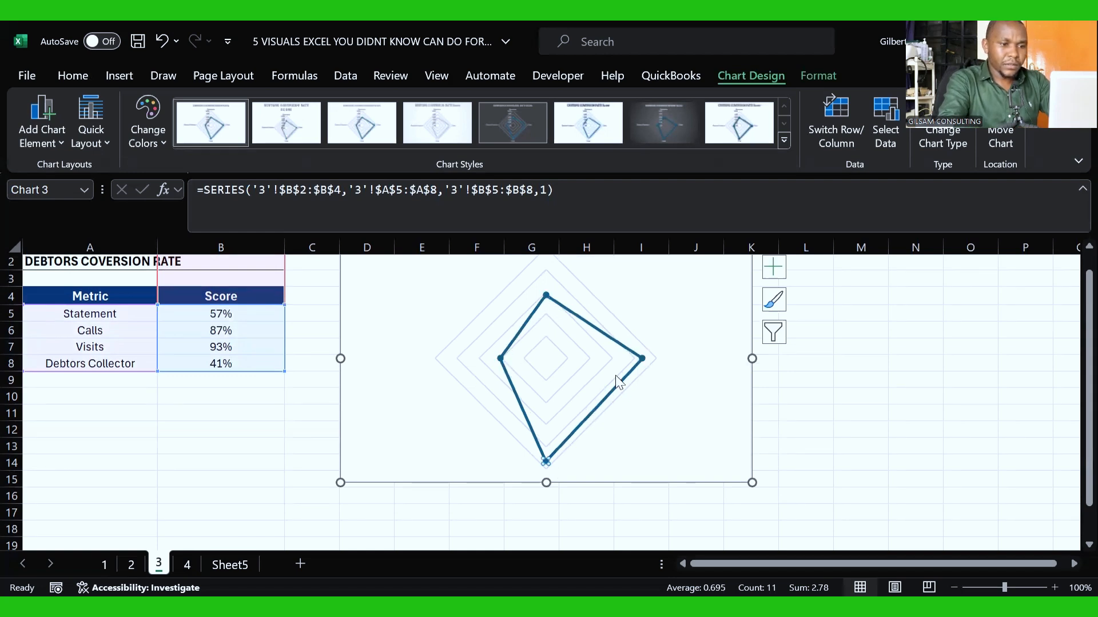
click(621, 345)
click(546, 289)
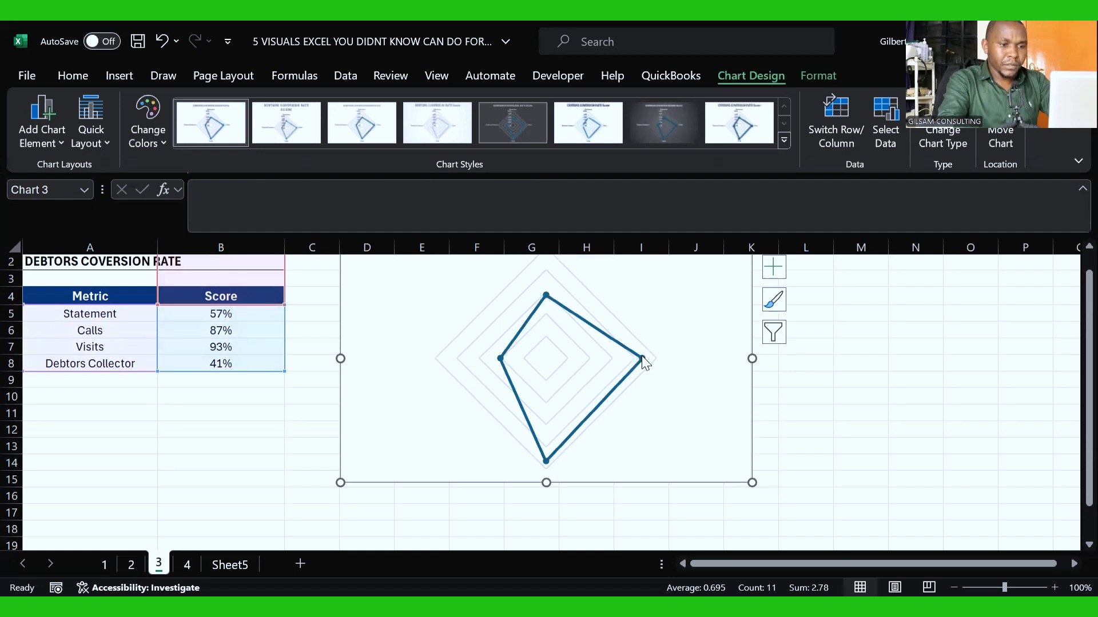
Step: Add data labels to the radar chart's score series
click(642, 358)
right_click(642, 357)
right_click(641, 356)
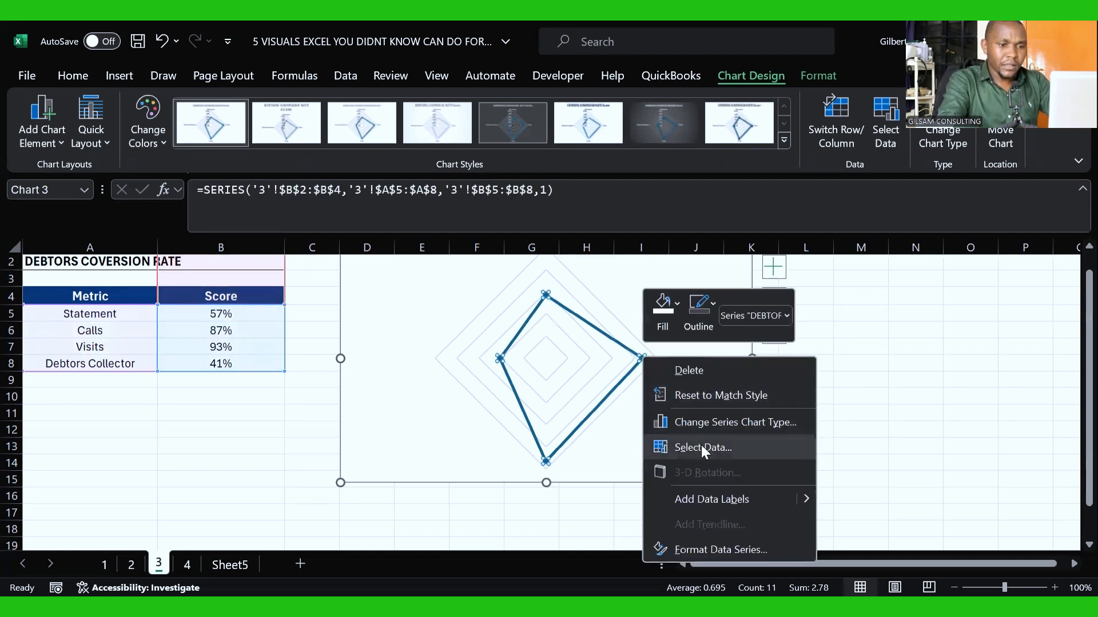
click(712, 499)
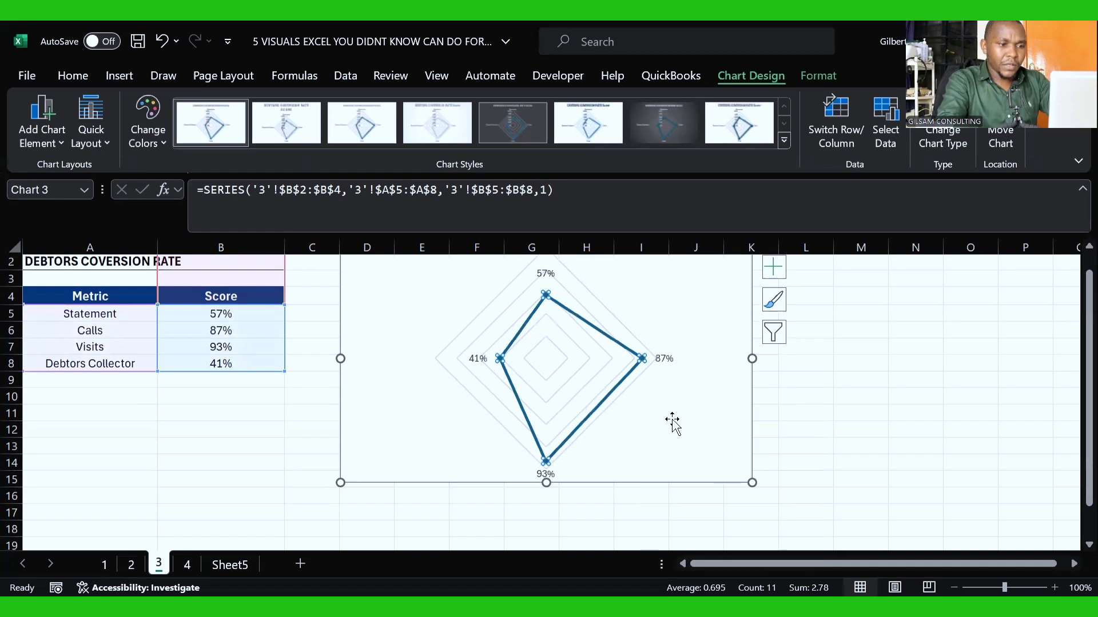
click(478, 358)
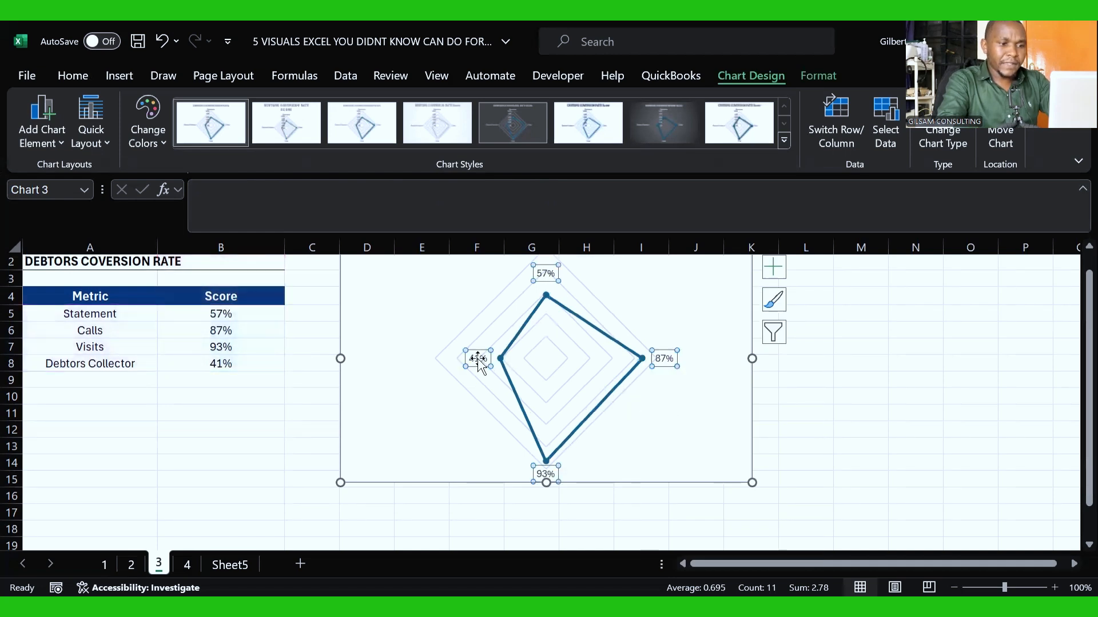
click(682, 406)
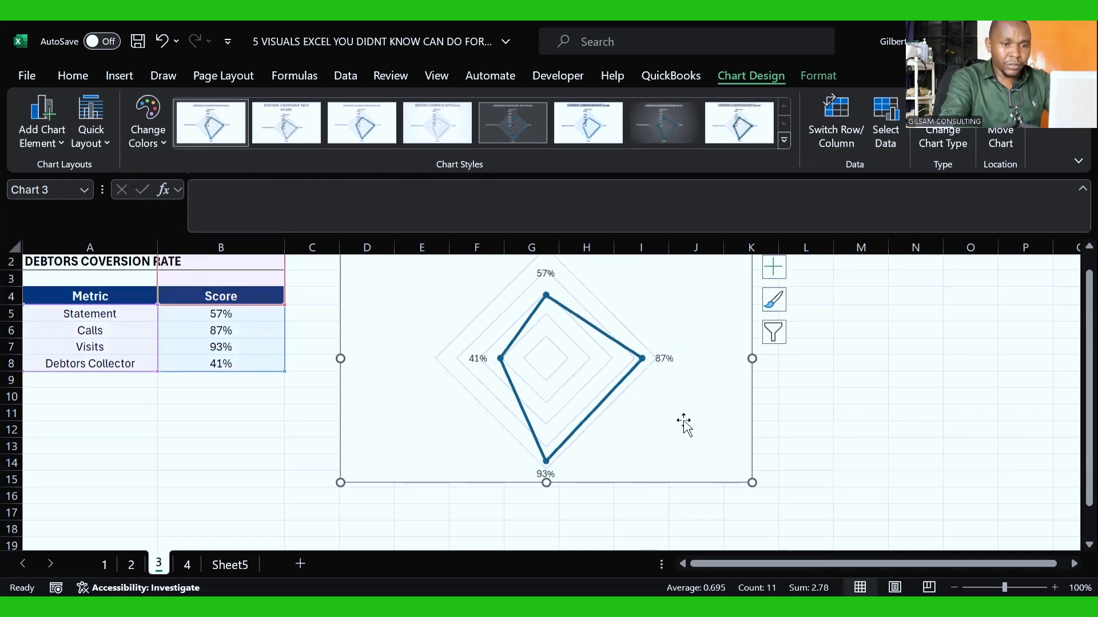
Step: Add the metric names from cells A5:A8 to the radar chart's data labels alongside their values
drag(1073, 340, 1072, 318)
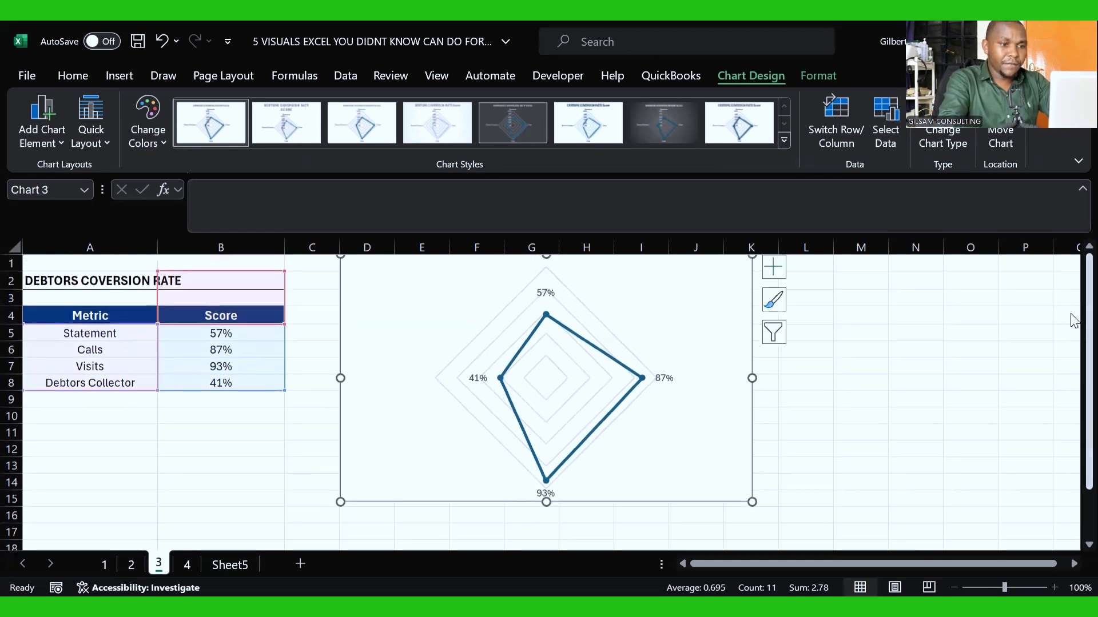
click(547, 314)
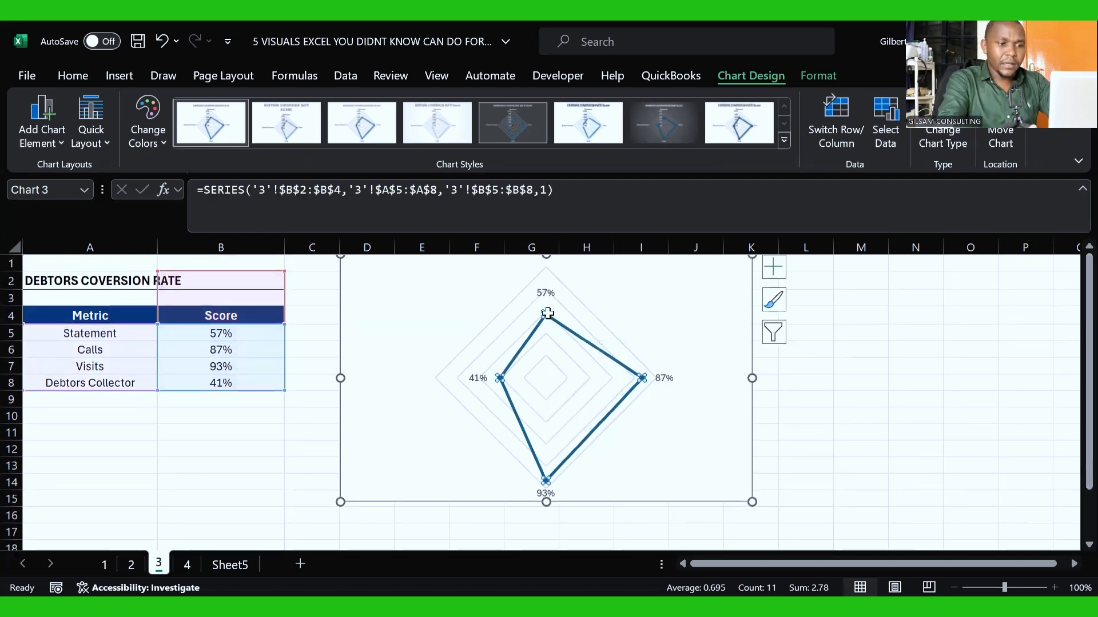
right_click(547, 314)
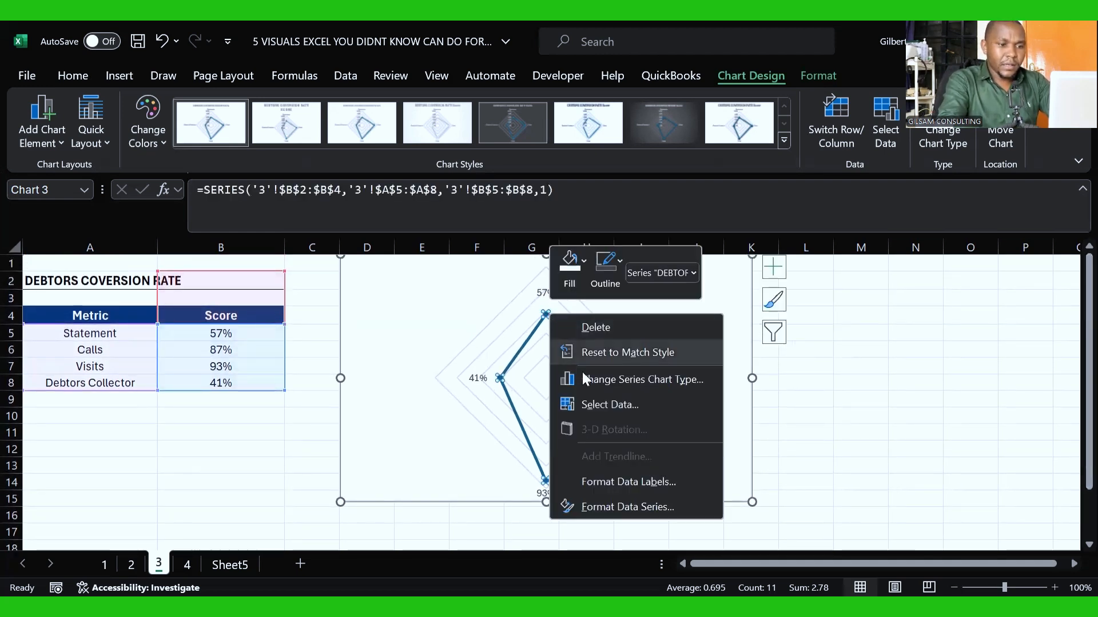
click(619, 489)
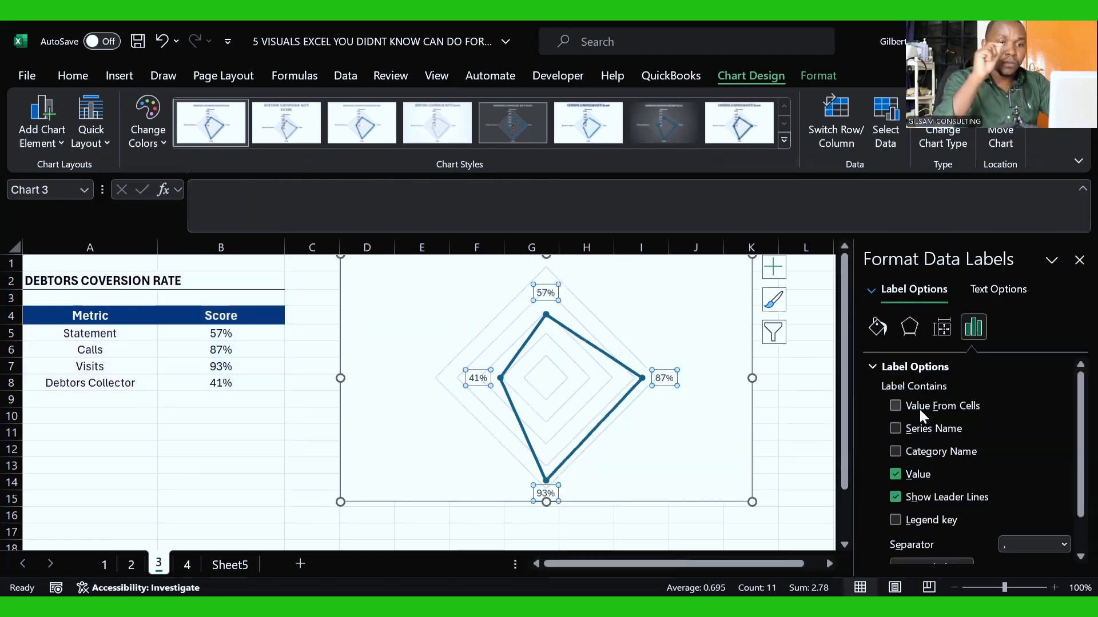
click(903, 404)
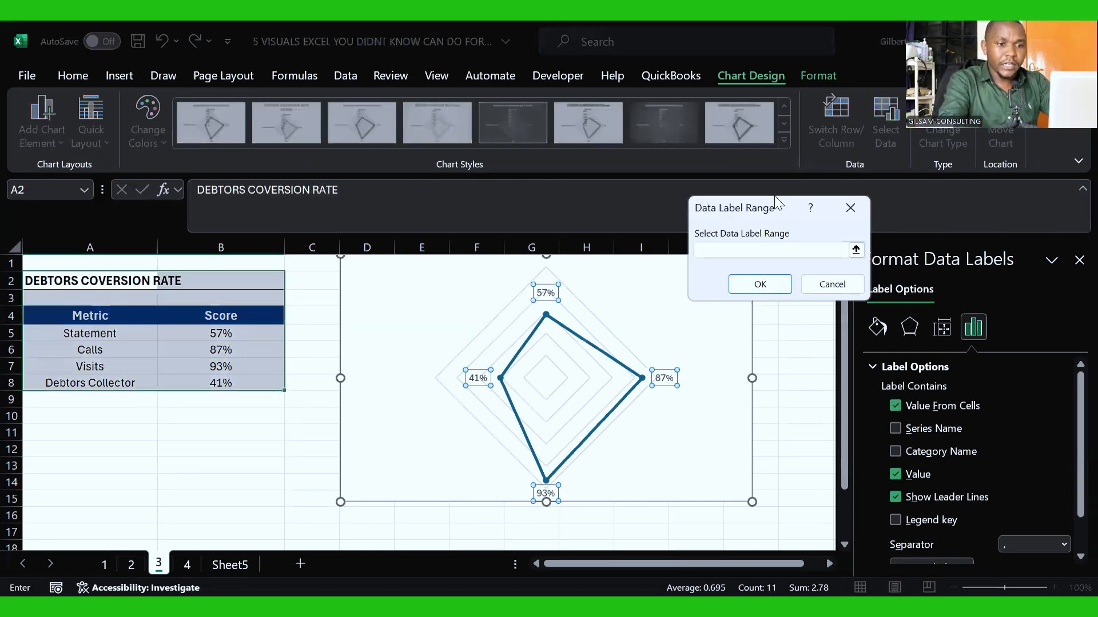
drag(774, 195, 667, 228)
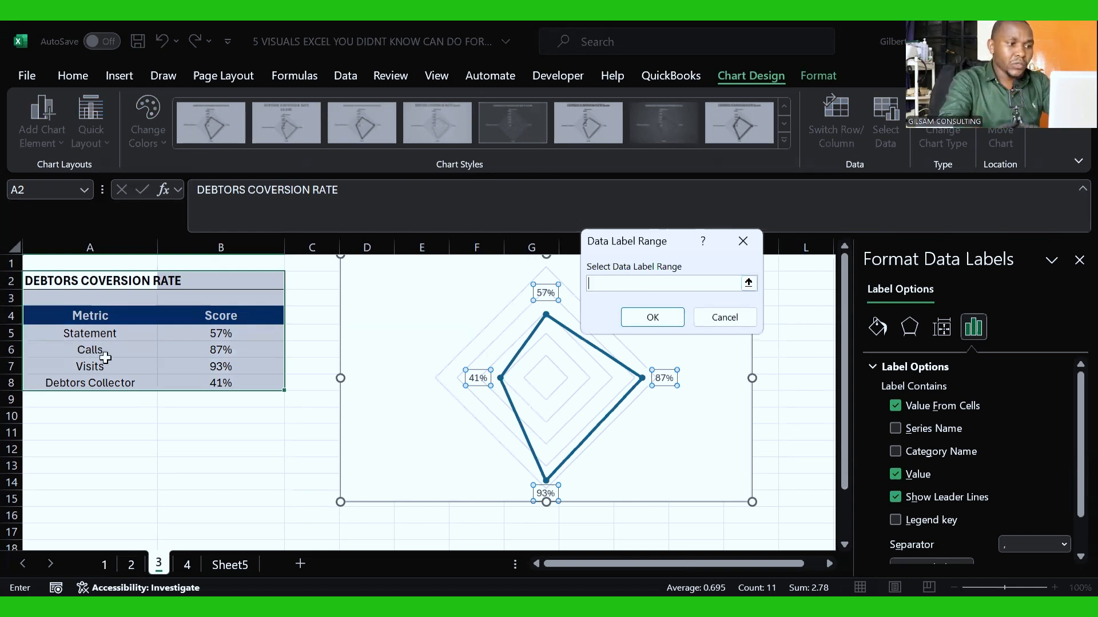
click(81, 332)
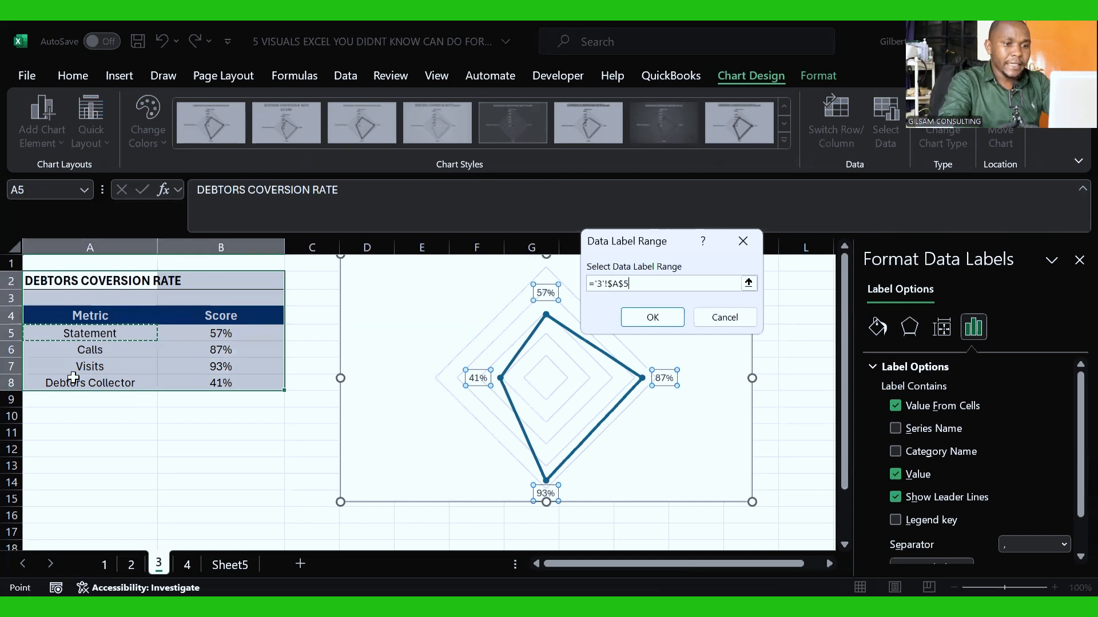
drag(73, 377, 74, 383)
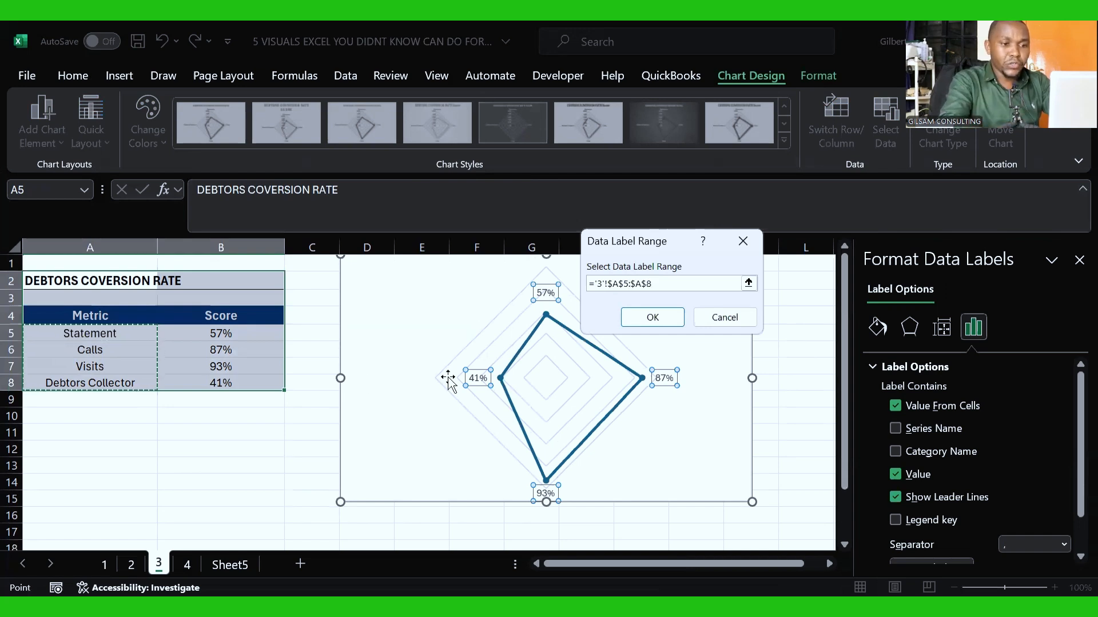
click(646, 321)
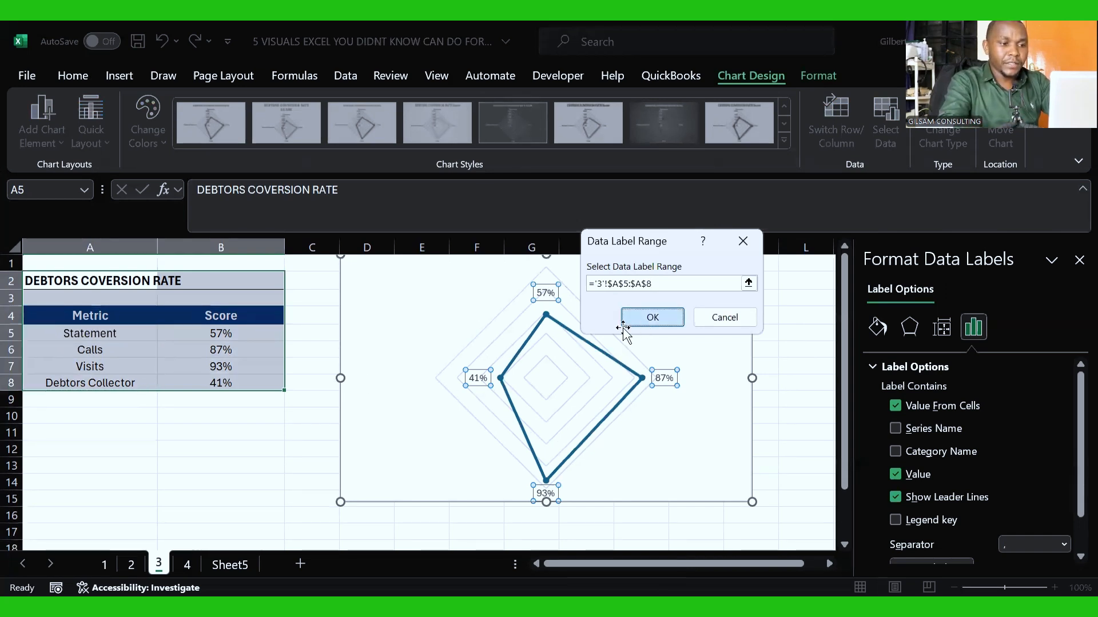
Step: Make the Debtors Collector, Calls, Statement and Visits data labels bold on the radar chart
click(471, 378)
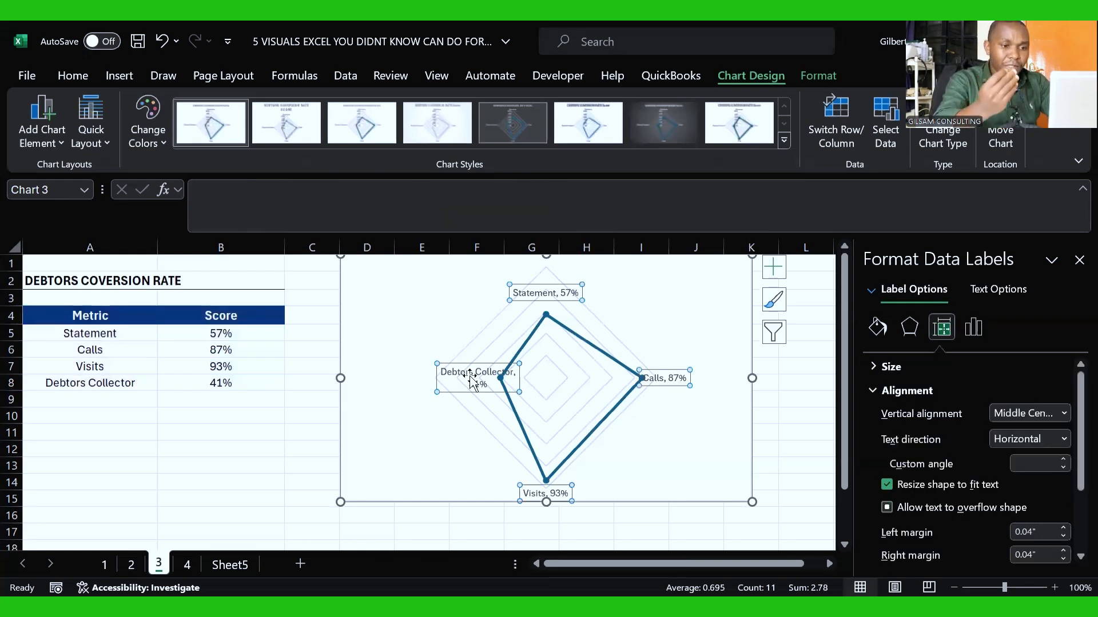
click(471, 379)
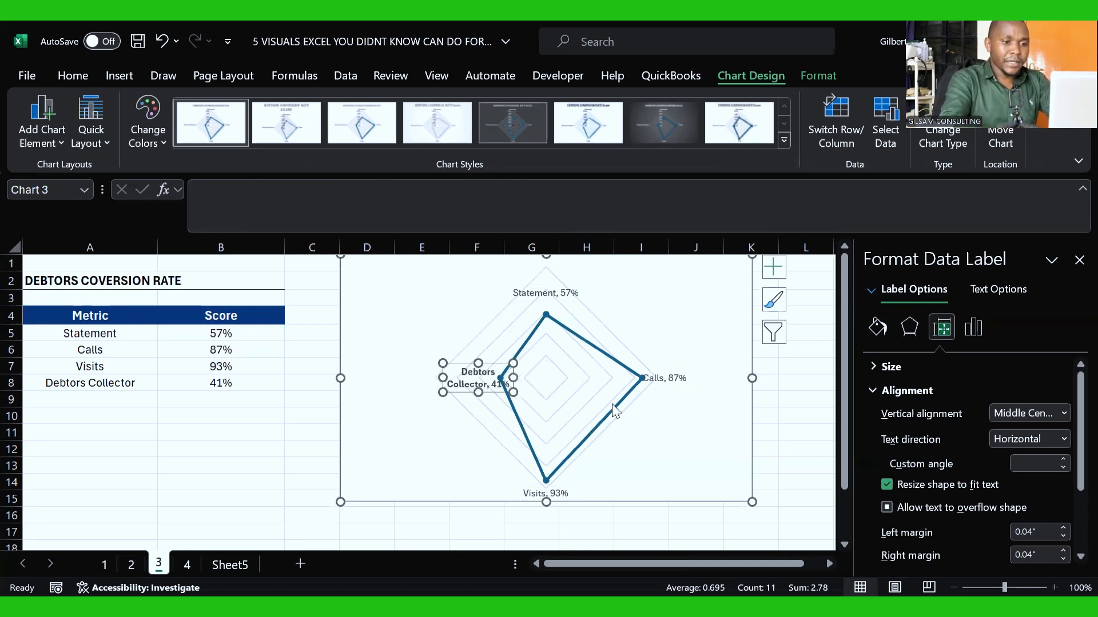
click(651, 379)
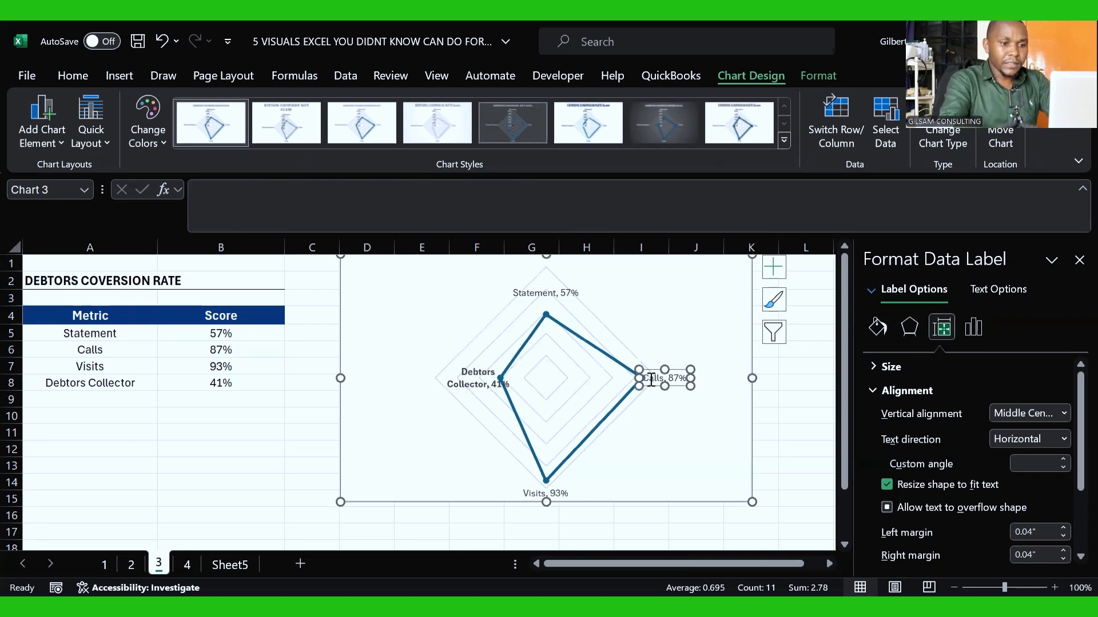
click(552, 297)
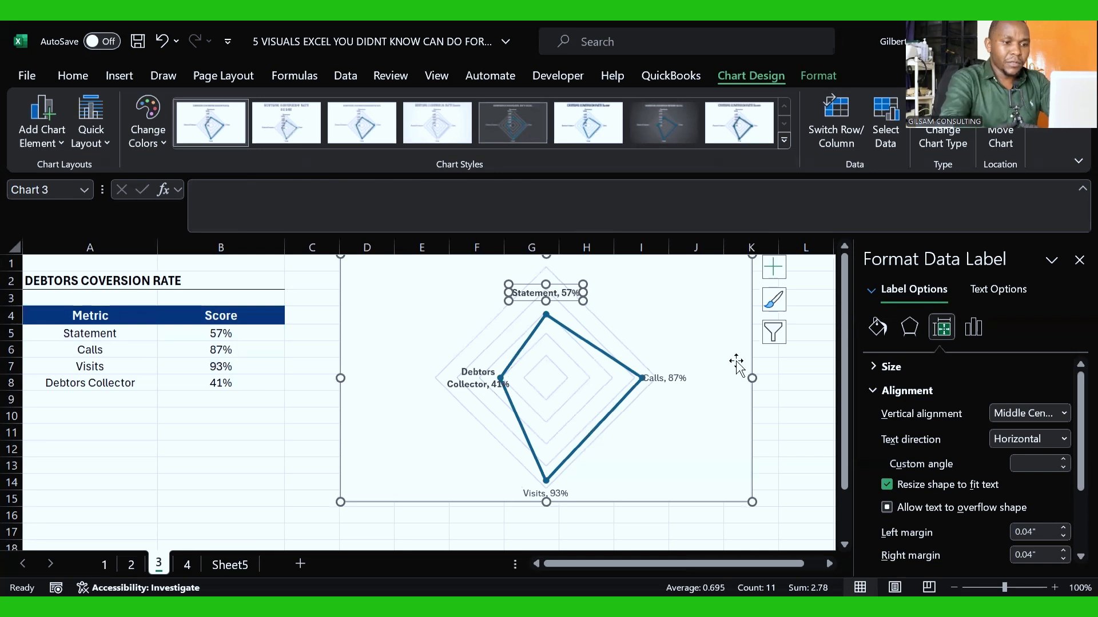
click(674, 381)
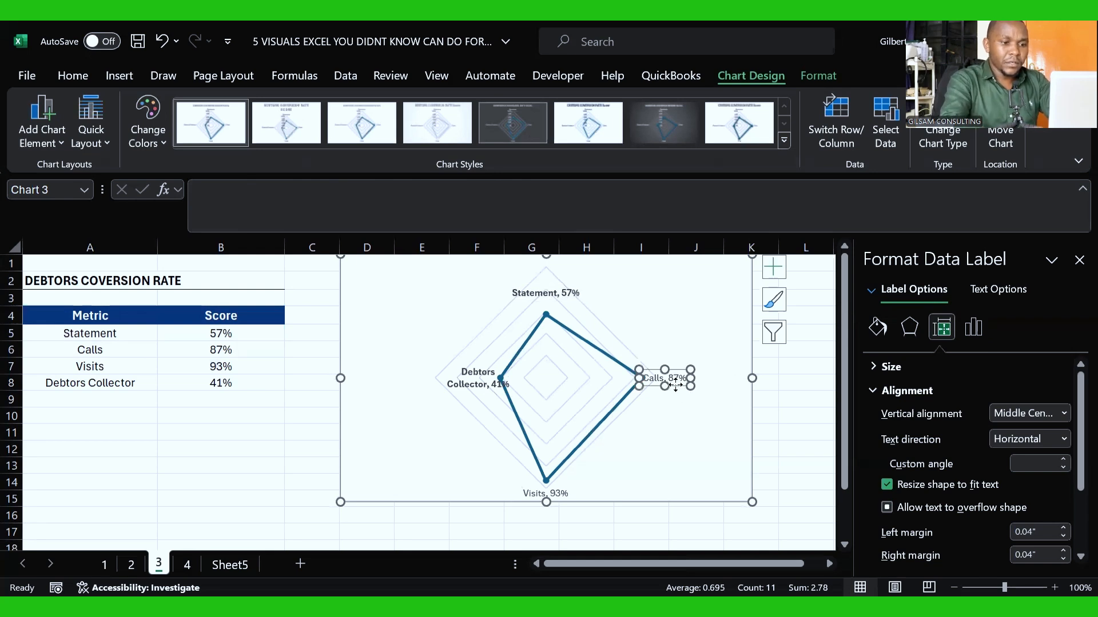
click(533, 485)
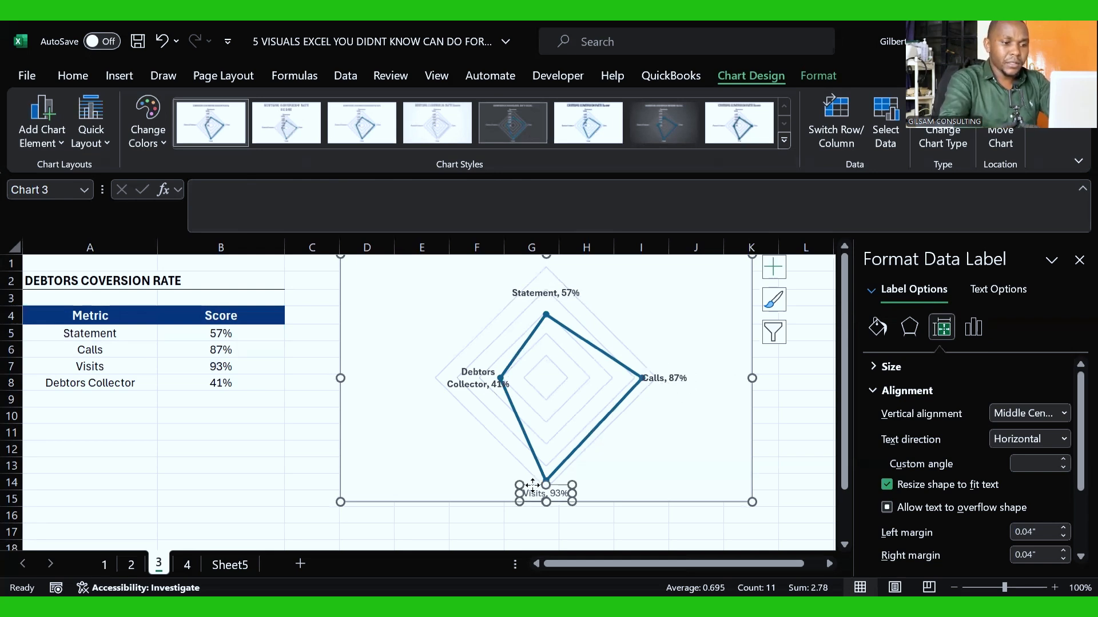
click(751, 451)
Step: Give all the radar chart's data labels a light blue solid fill and widen the chart slightly
click(641, 404)
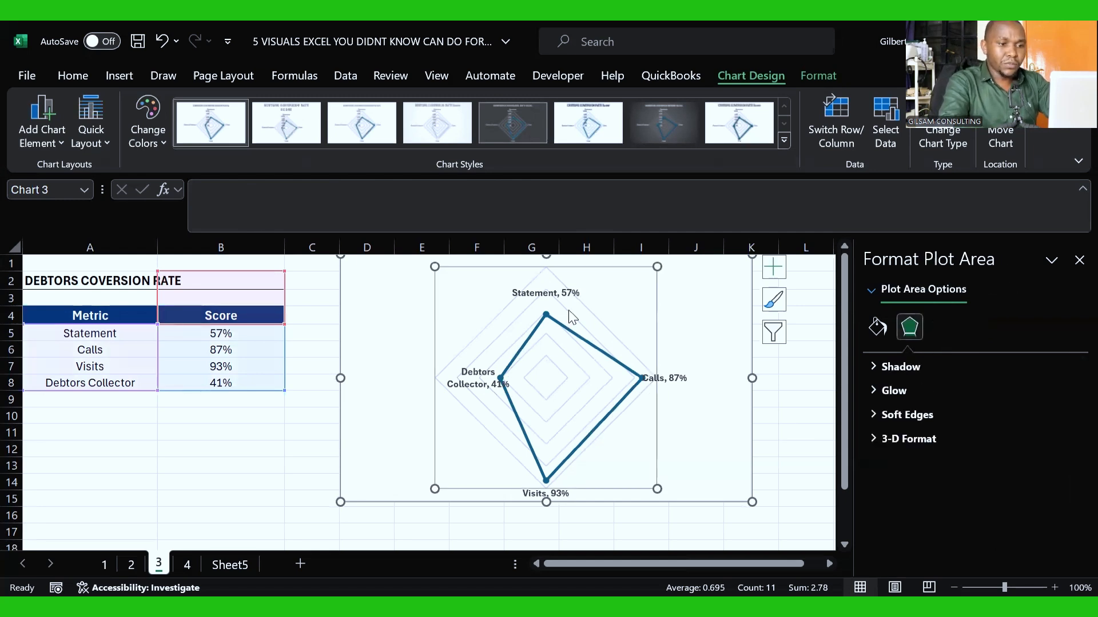
click(535, 292)
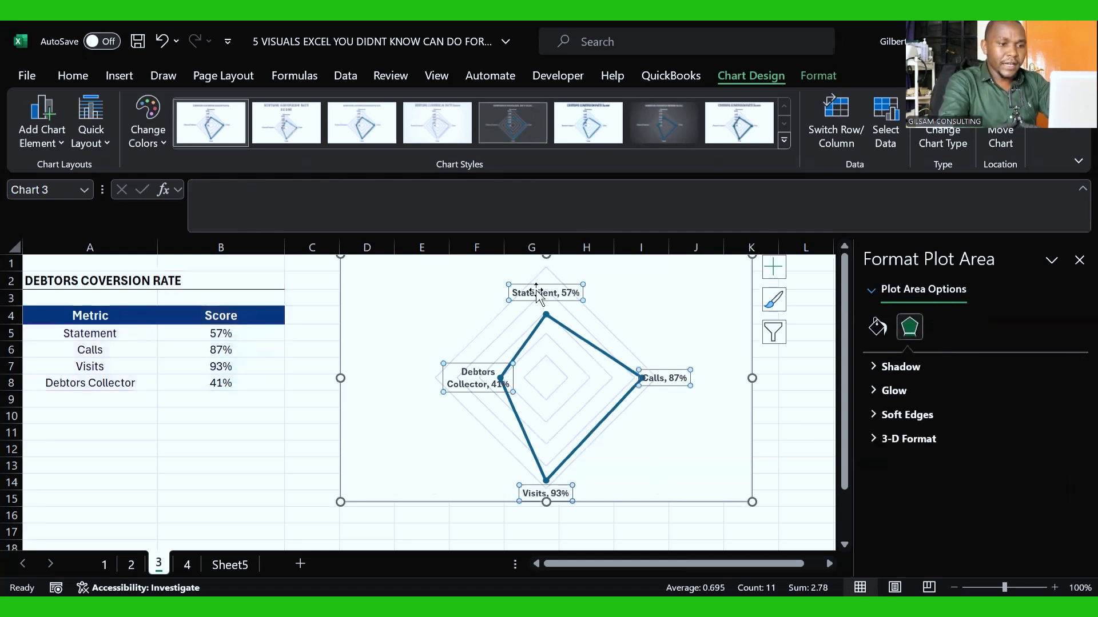
click(880, 340)
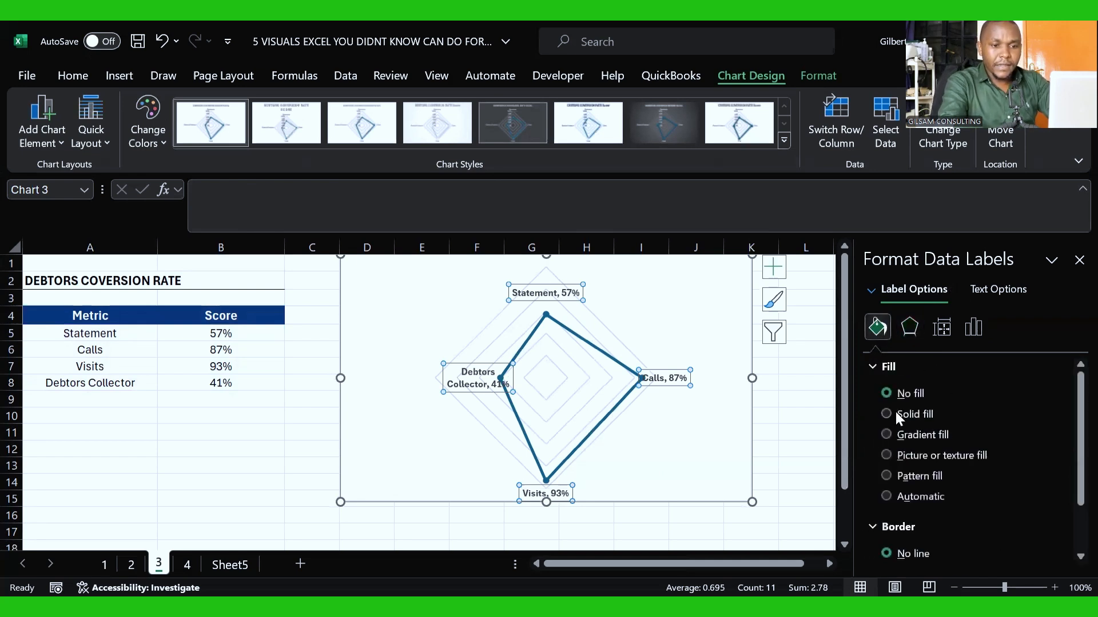
click(895, 413)
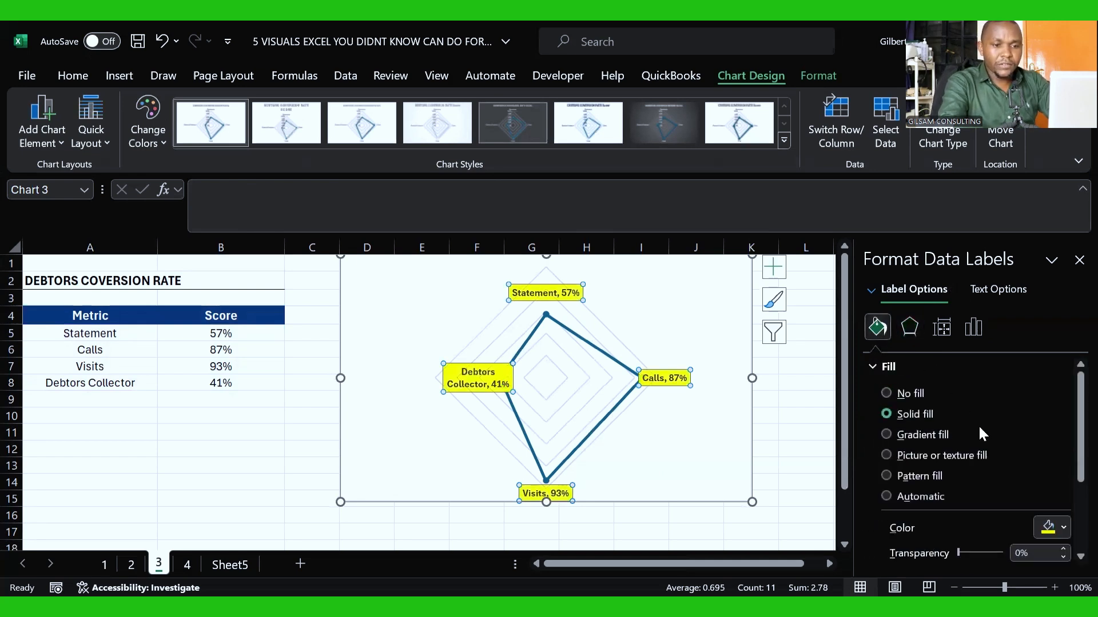
click(1064, 527)
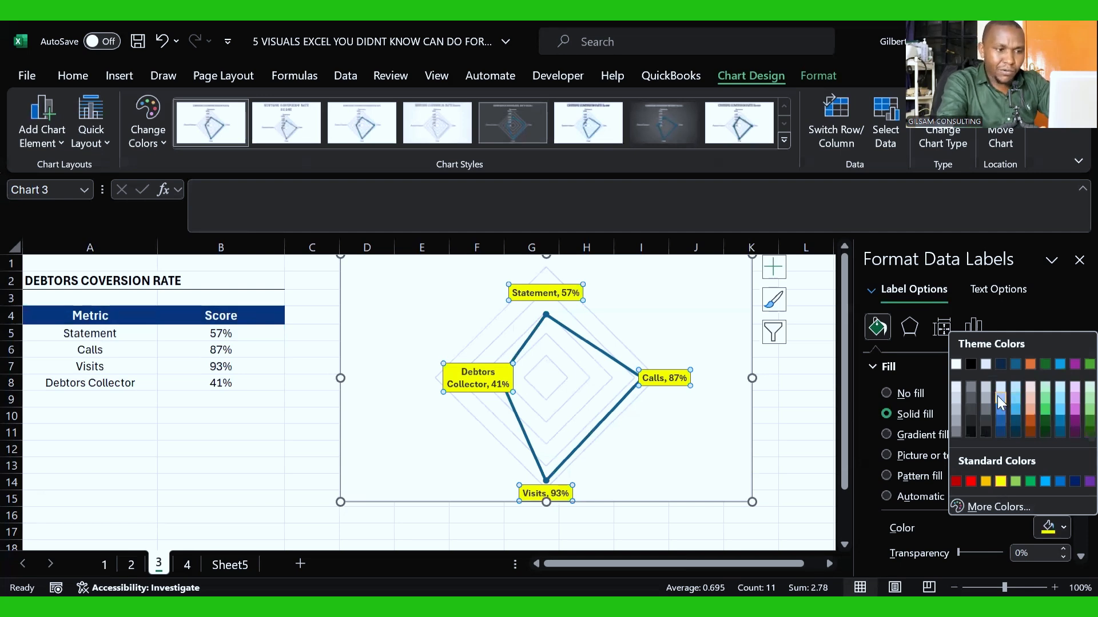
click(1001, 402)
click(710, 440)
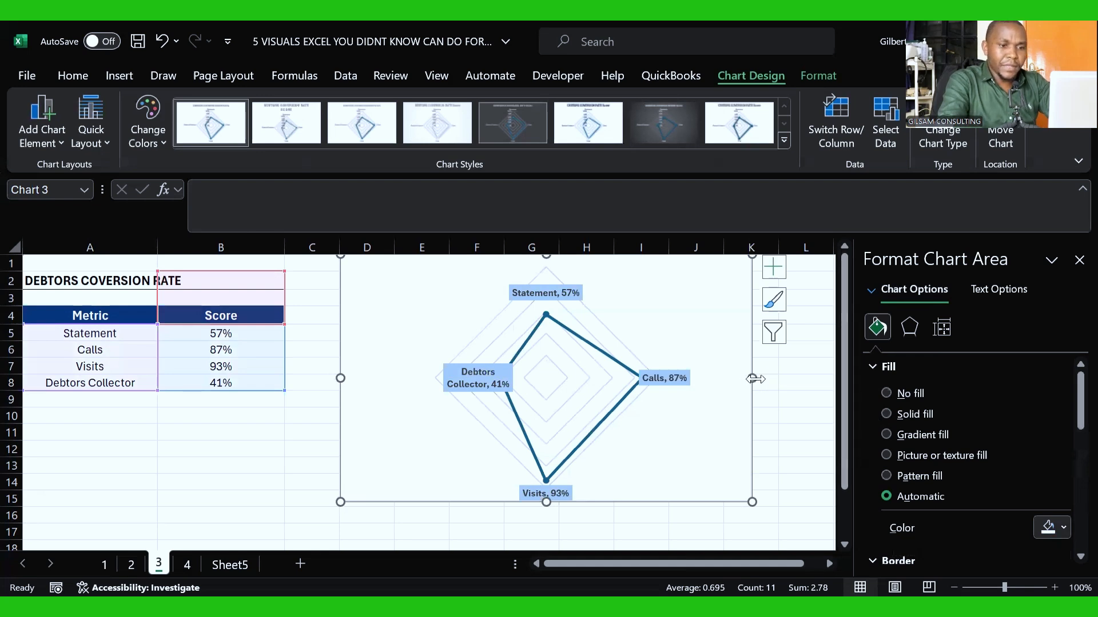
drag(752, 378, 778, 380)
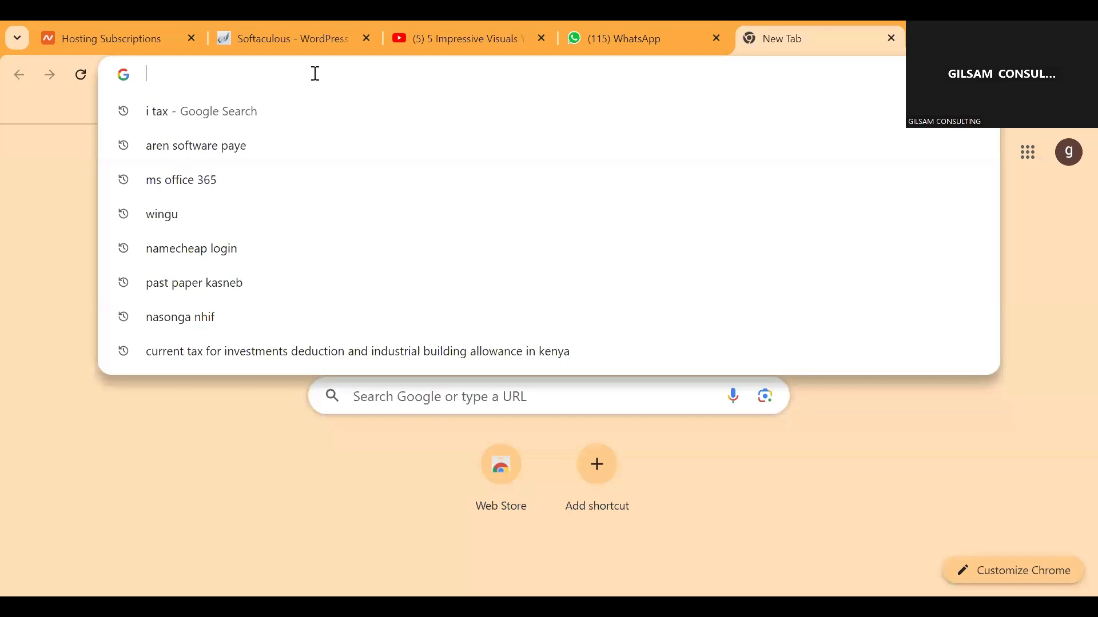
Step: Open gilsamcpacentre.com in the Chrome browser and look through the courses on its home page
text(gil)
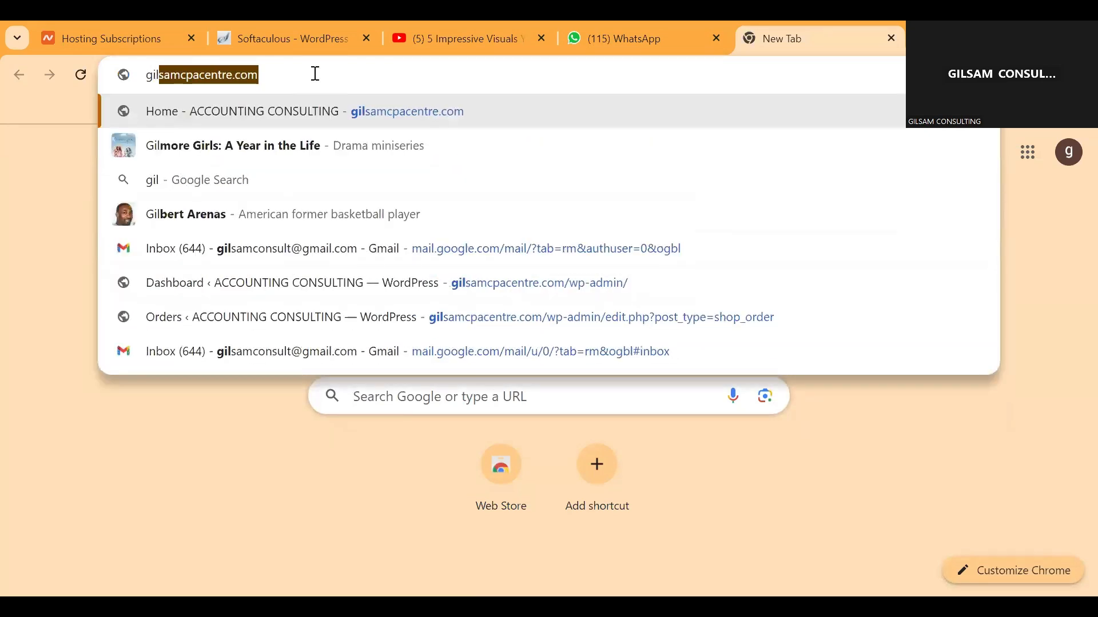
key(Return)
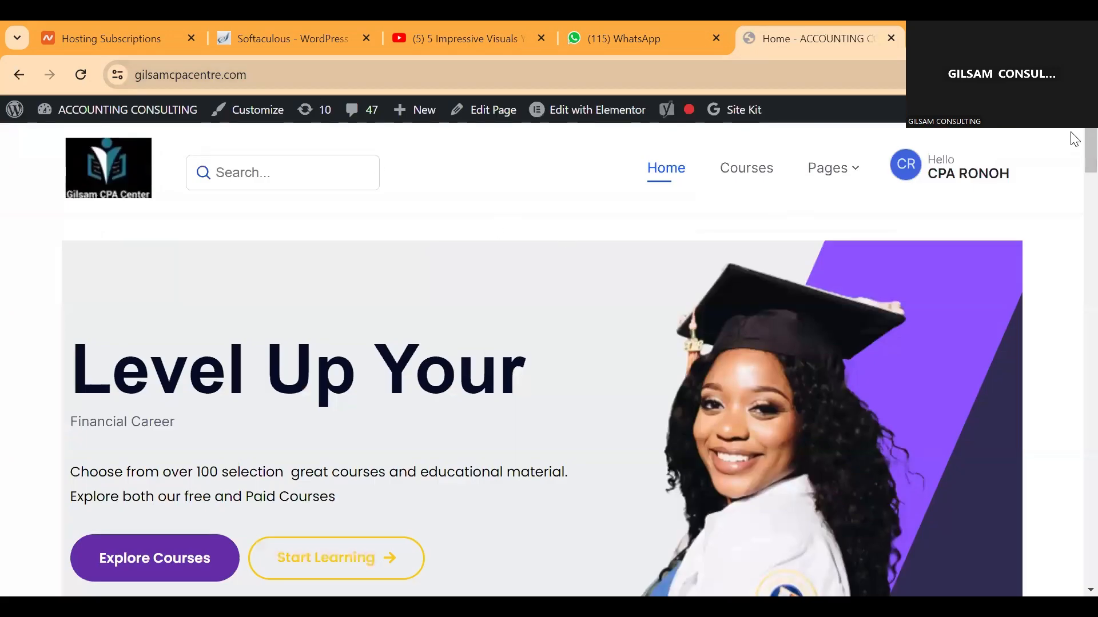
scroll(1074, 144, down, 12)
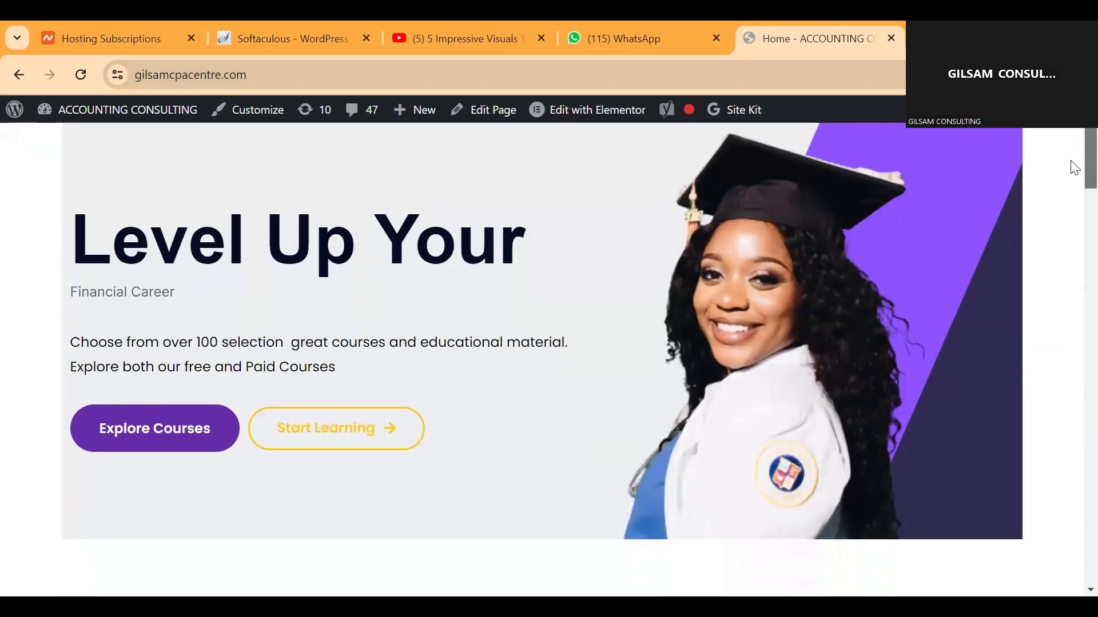
scroll(1074, 268, down, 15)
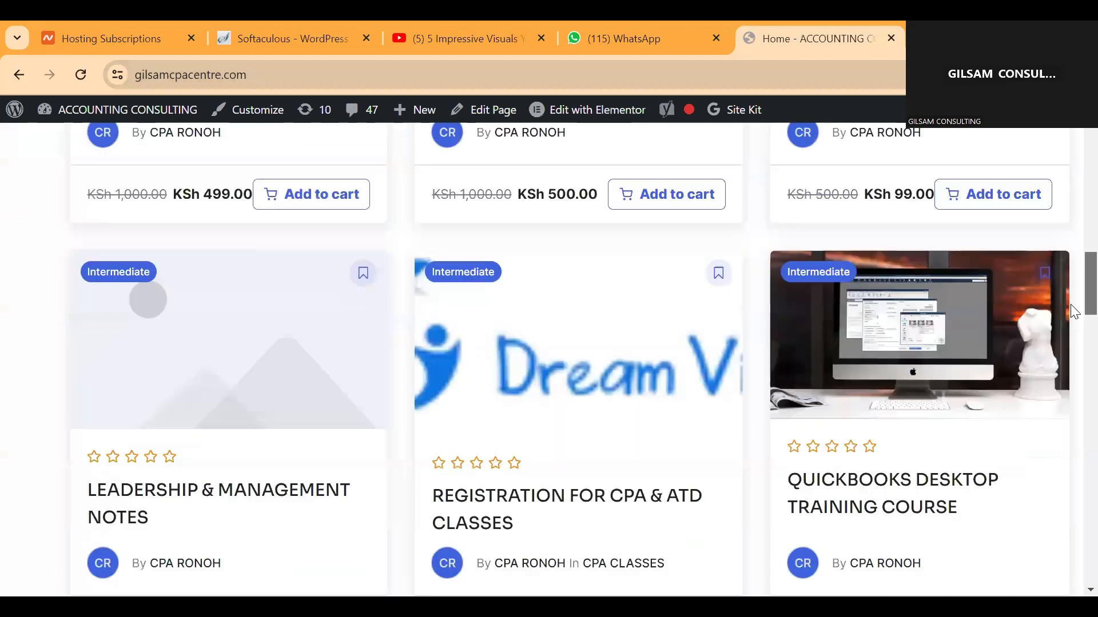
Step: Go to the second page of featured courses and look through the courses offered there
click(573, 246)
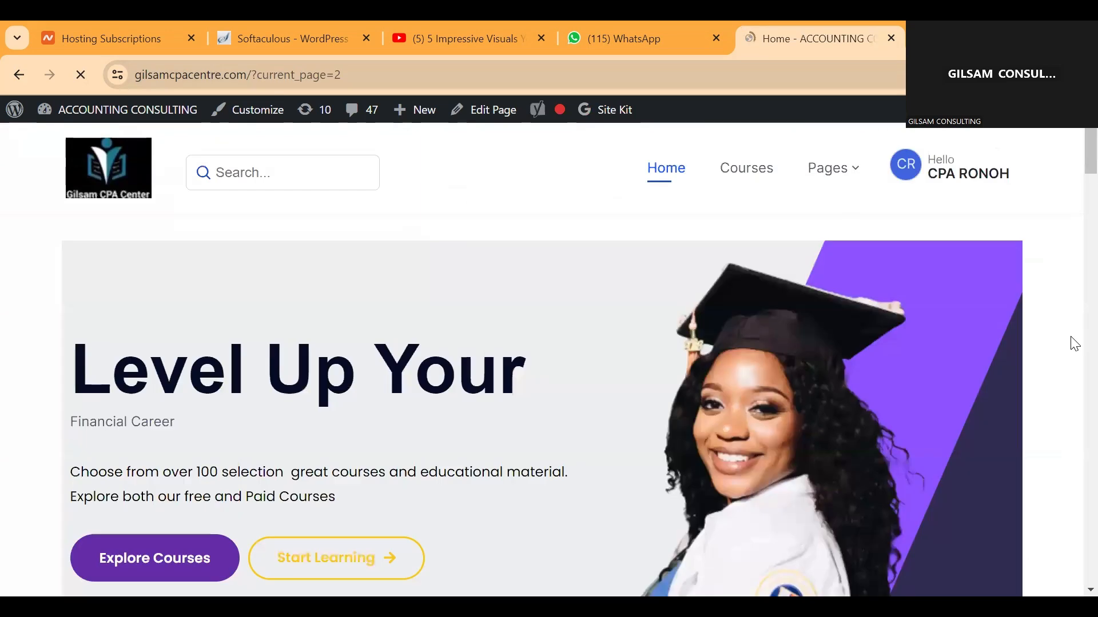
scroll(1072, 385, down, 10)
scroll(1075, 388, down, 2)
scroll(1074, 387, down, 8)
scroll(1071, 278, up, 5)
scroll(1071, 251, up, 5)
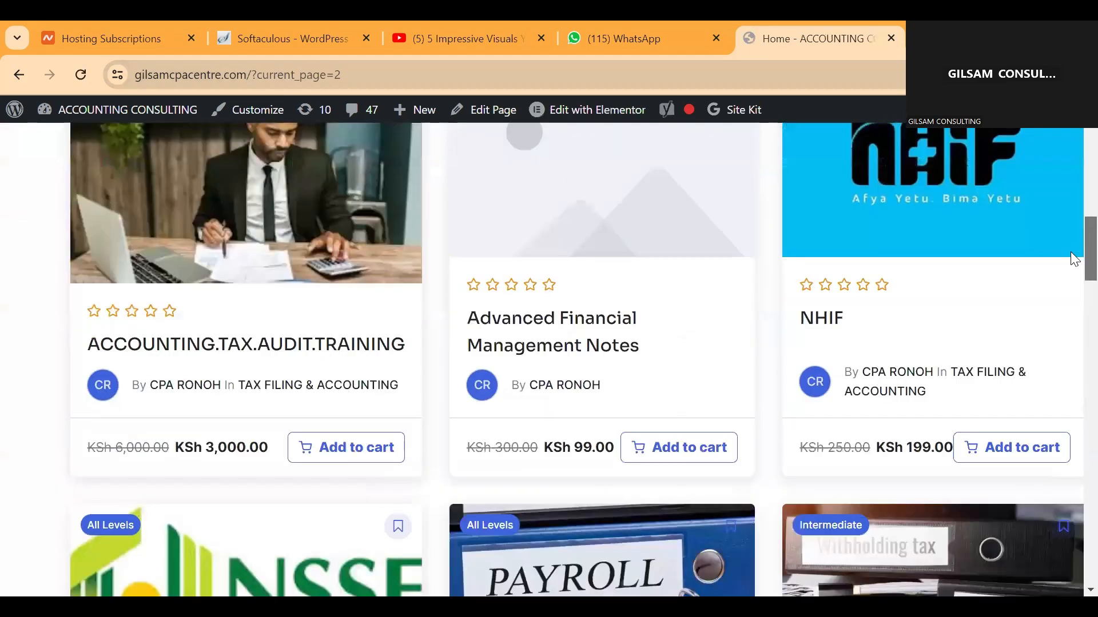
scroll(1071, 274, down, 8)
scroll(1068, 340, down, 7)
scroll(1064, 316, up, 5)
Step: Go to the third page of featured courses and look through its listings
click(589, 438)
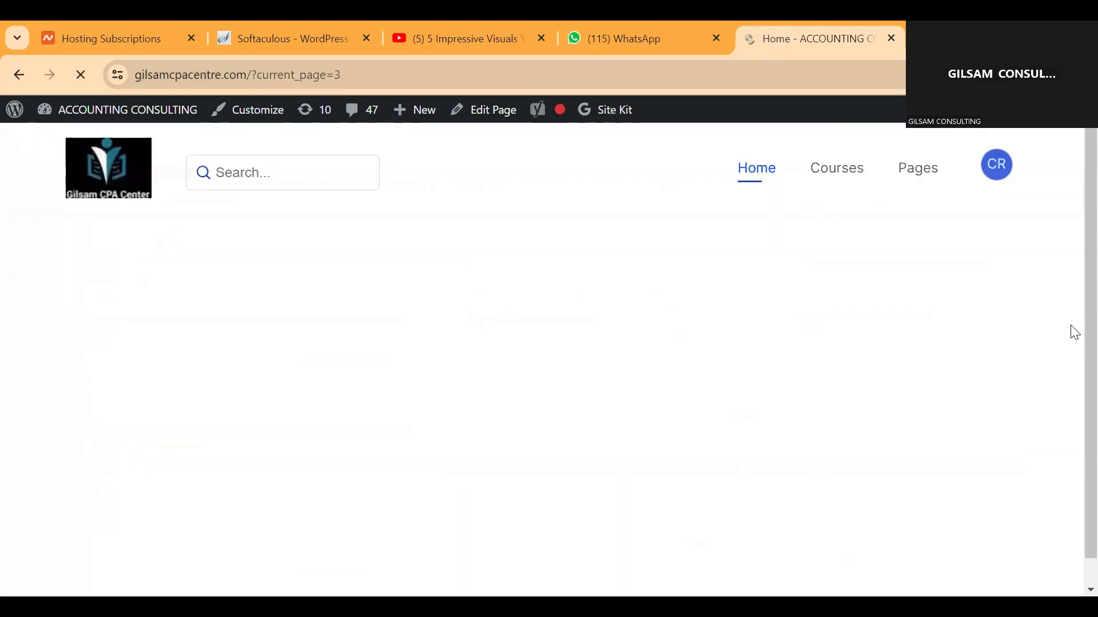
scroll(1072, 228, down, 15)
scroll(1073, 333, down, 5)
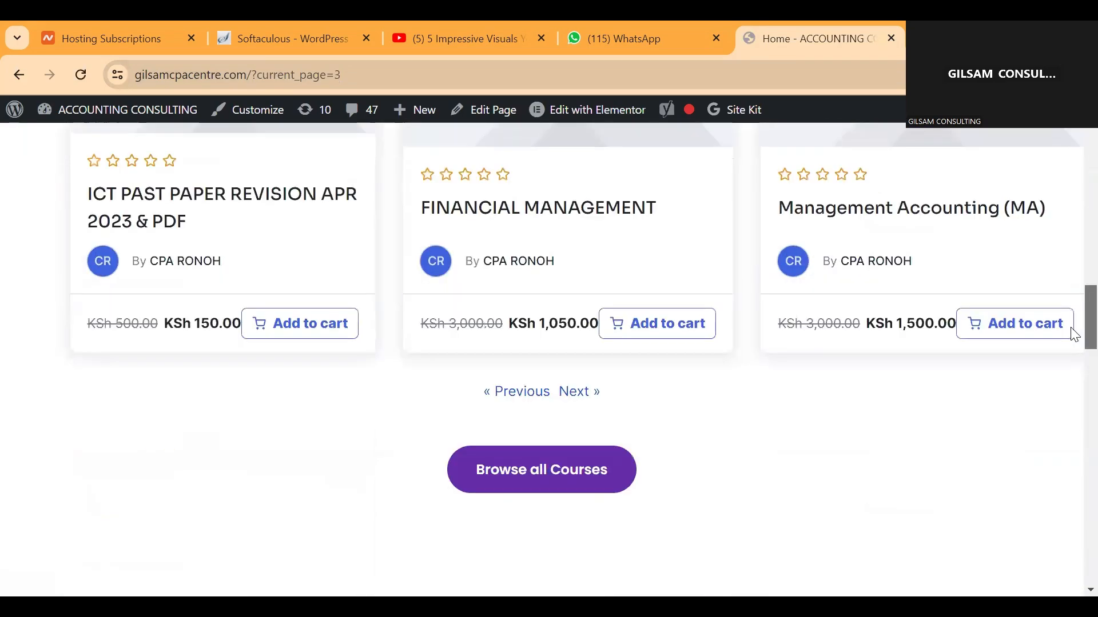
scroll(1071, 300, up, 12)
scroll(1071, 252, up, 1)
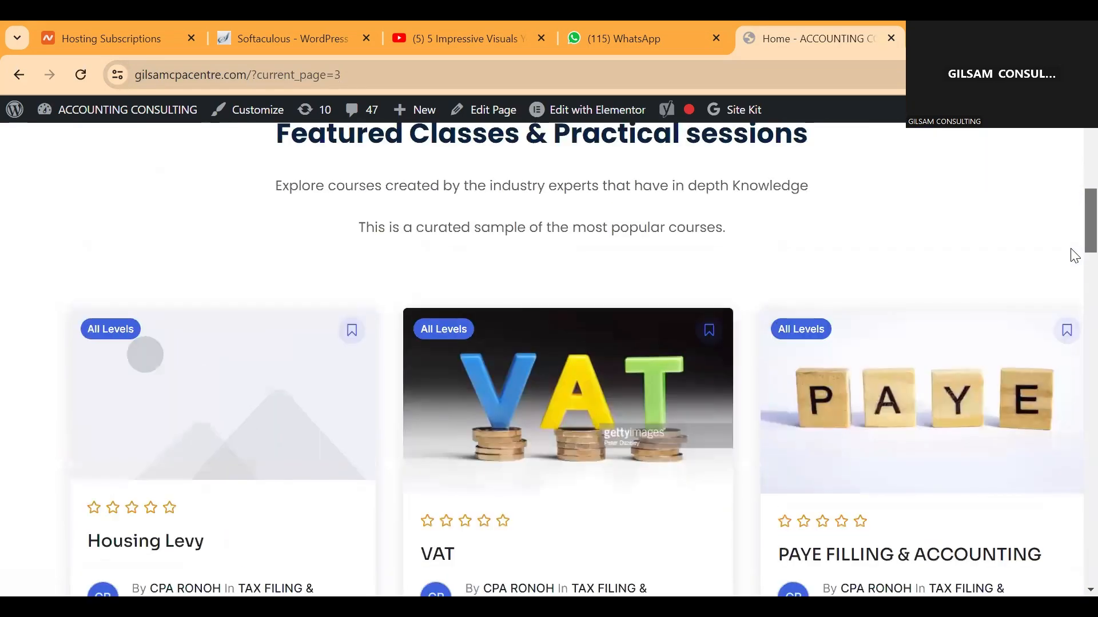
scroll(1071, 255, down, 11)
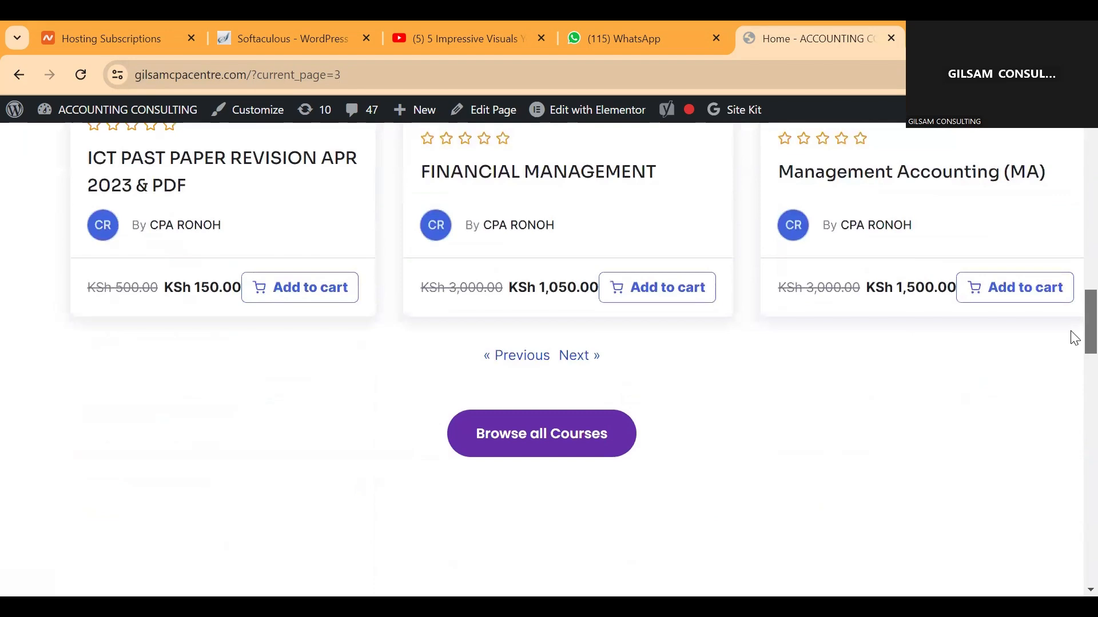
Step: Find "UNLOCK THE POWER OF EXCEL: BECOME A MAESTRO OF ACCOUNTING" on the fourth page of courses and add it to the cart
click(575, 366)
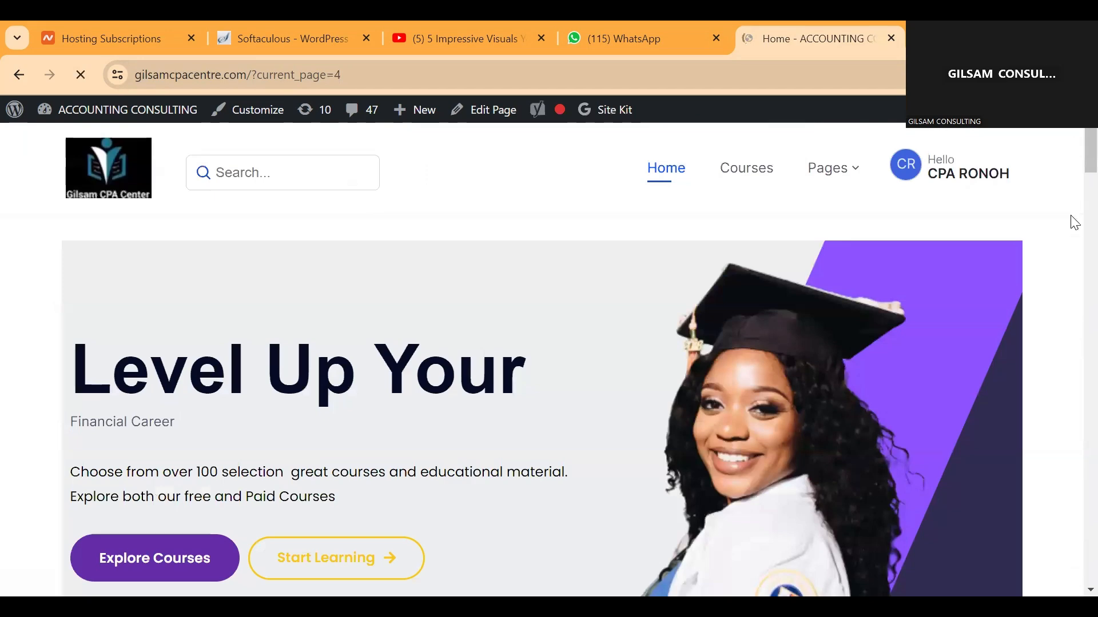
scroll(1075, 200, down, 10)
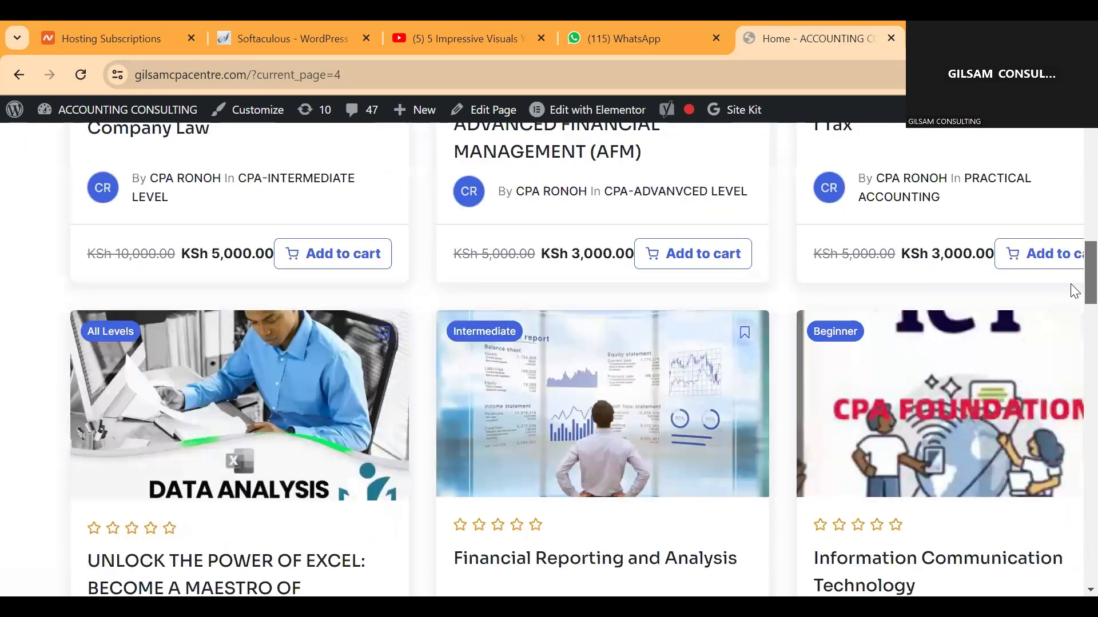
scroll(1075, 292, down, 3)
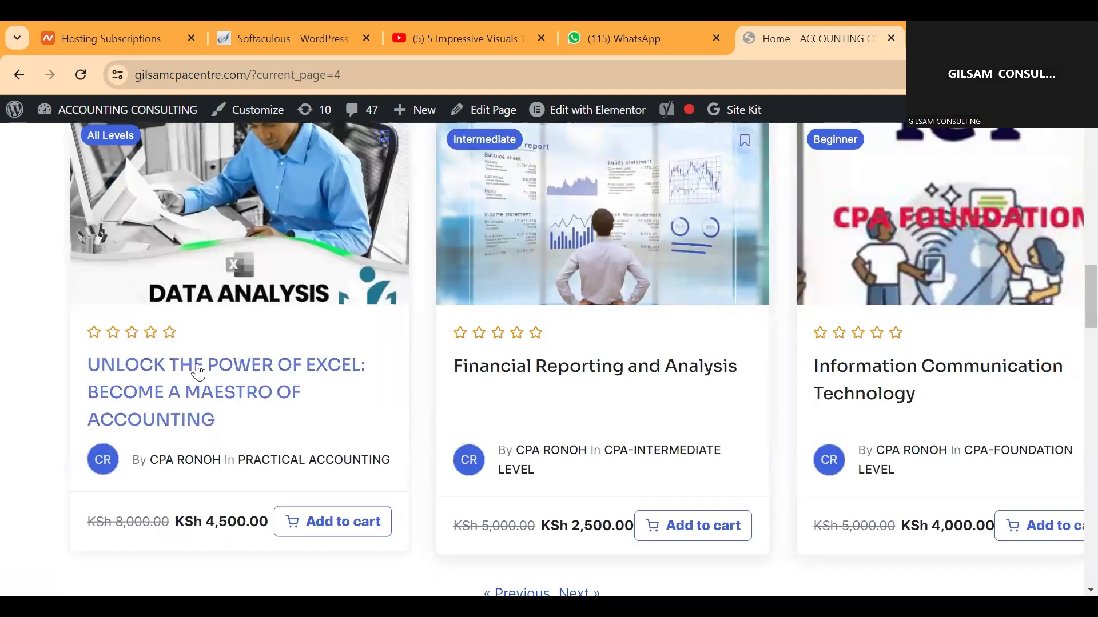
click(307, 523)
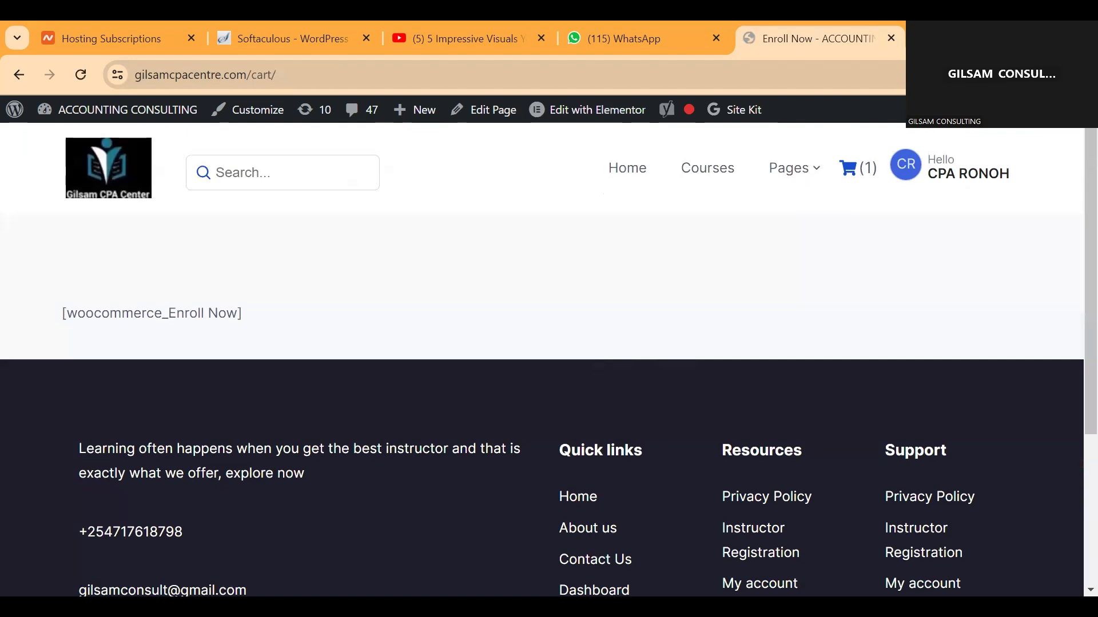
Step: Open the website's shopping cart to view the added course
click(854, 180)
click(859, 165)
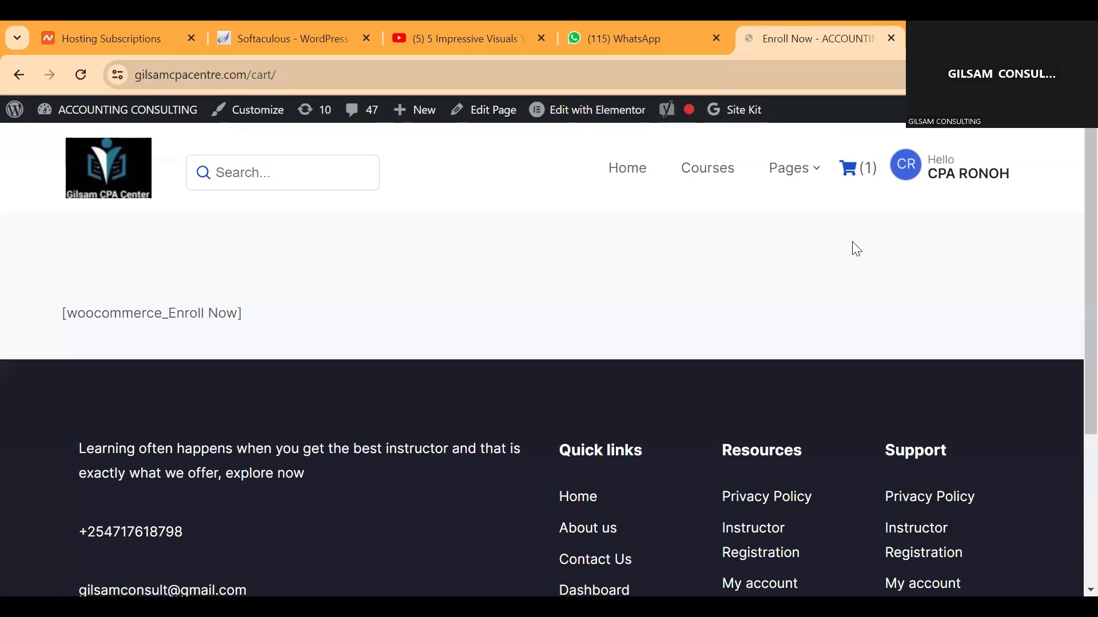
click(857, 180)
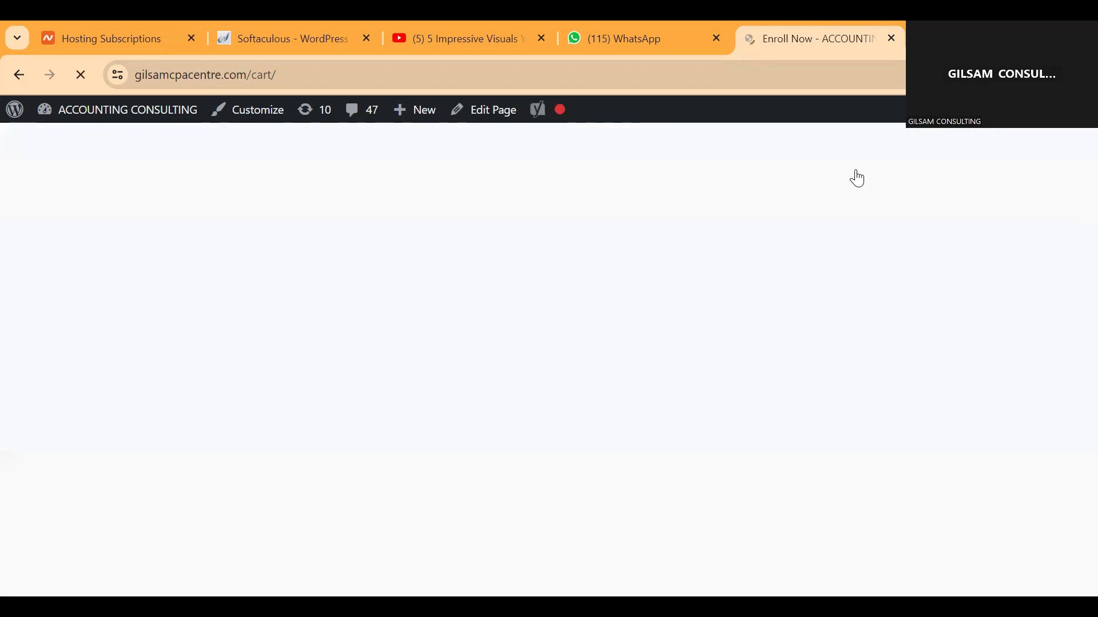